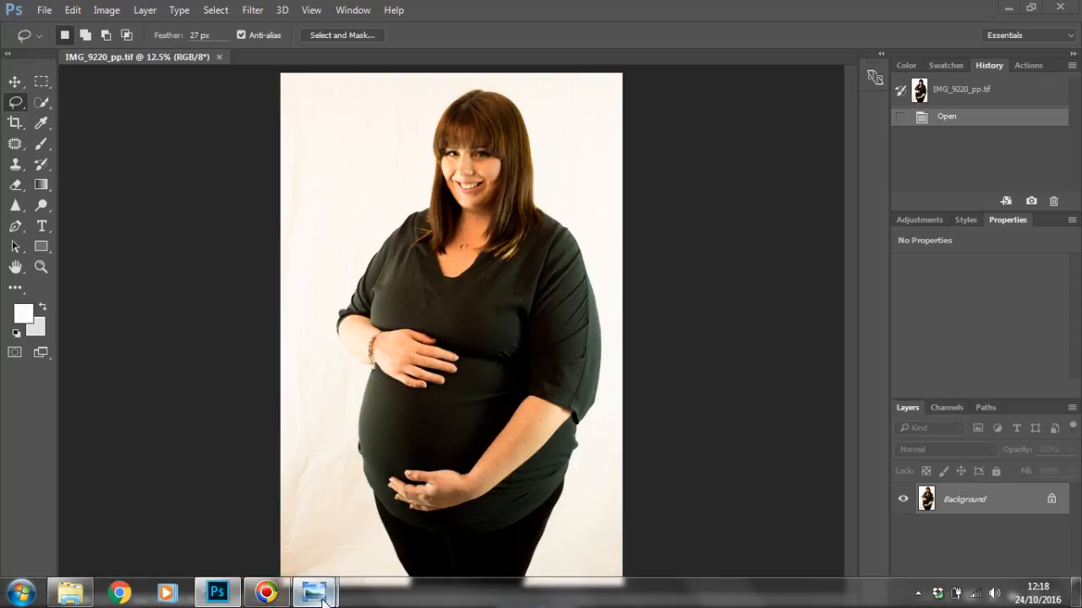
Step: Compare the face in the original IMG_9220 in Windows Photo Viewer with a close-up of IMG_9220_pp.tif in Photoshop
mouse_move(314, 592)
mouse_move(350, 551)
left_click(350, 550)
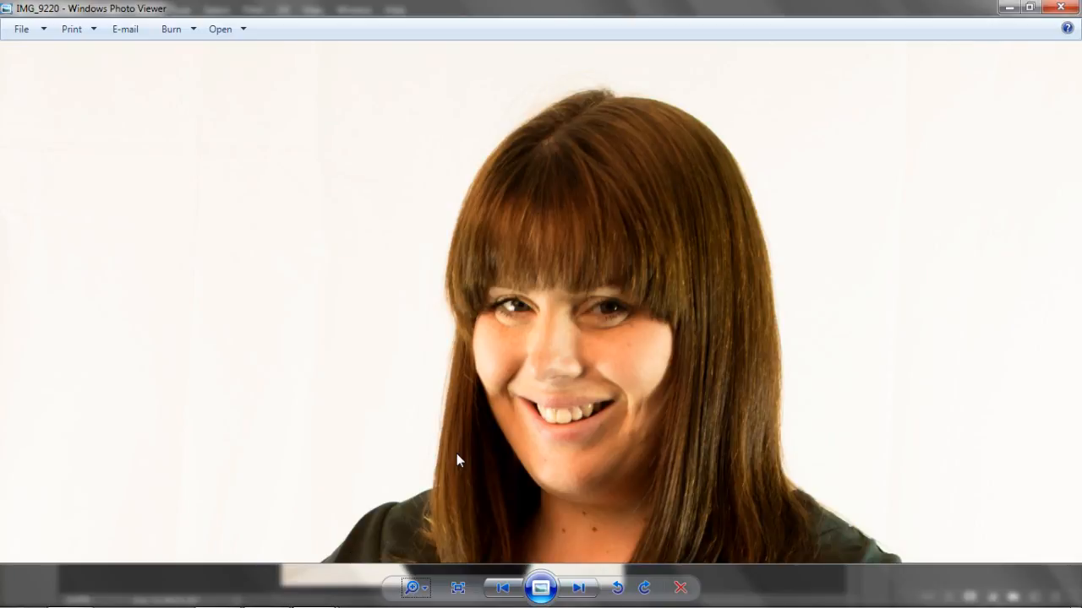
left_click(217, 594)
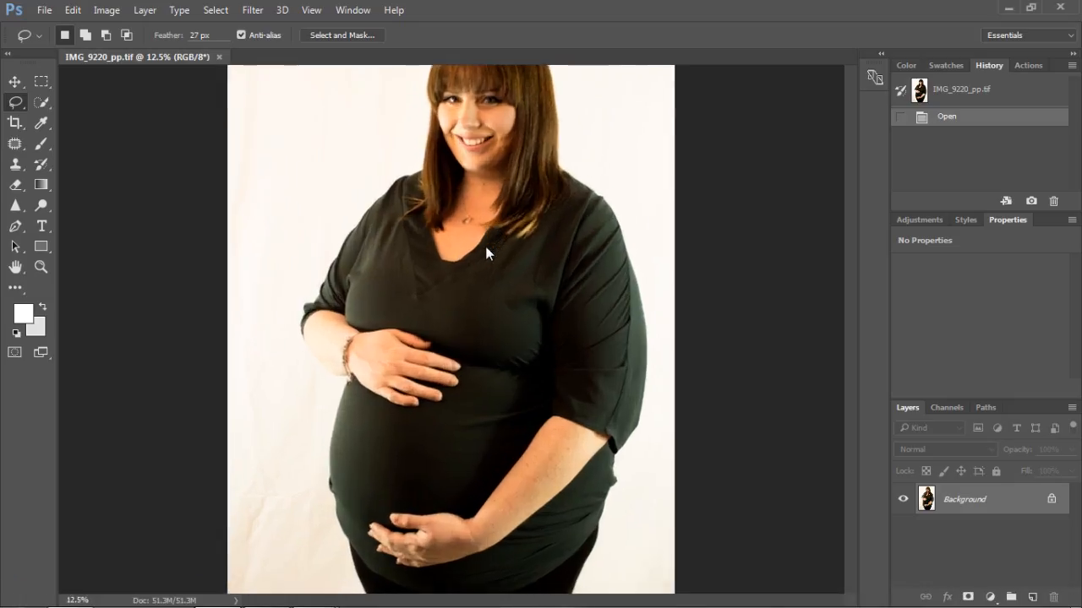
scroll(487, 252, "up", 4)
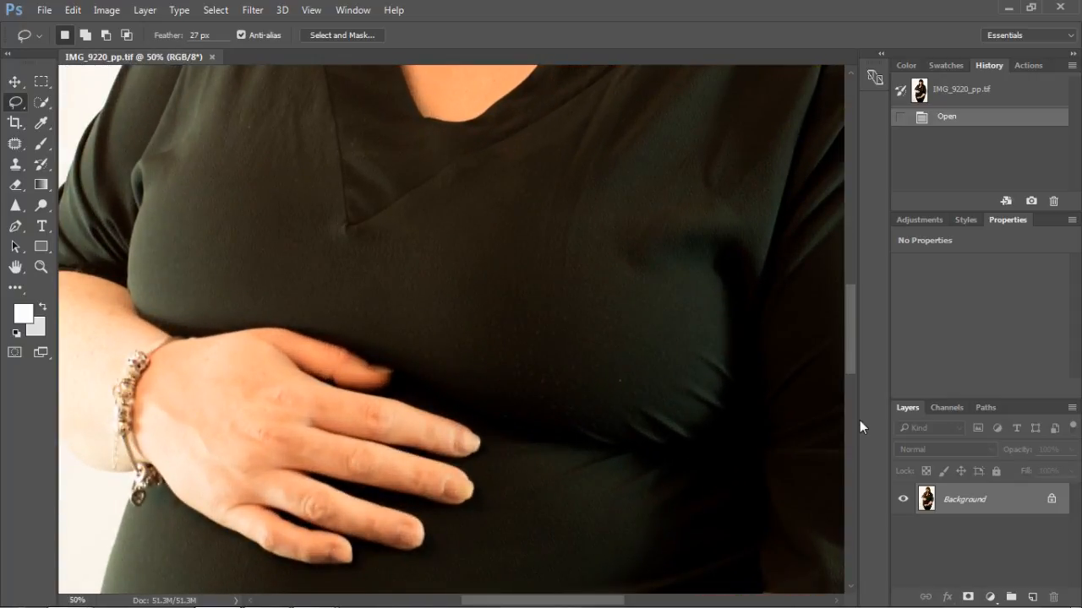
left_click_drag(852, 277, 842, 169)
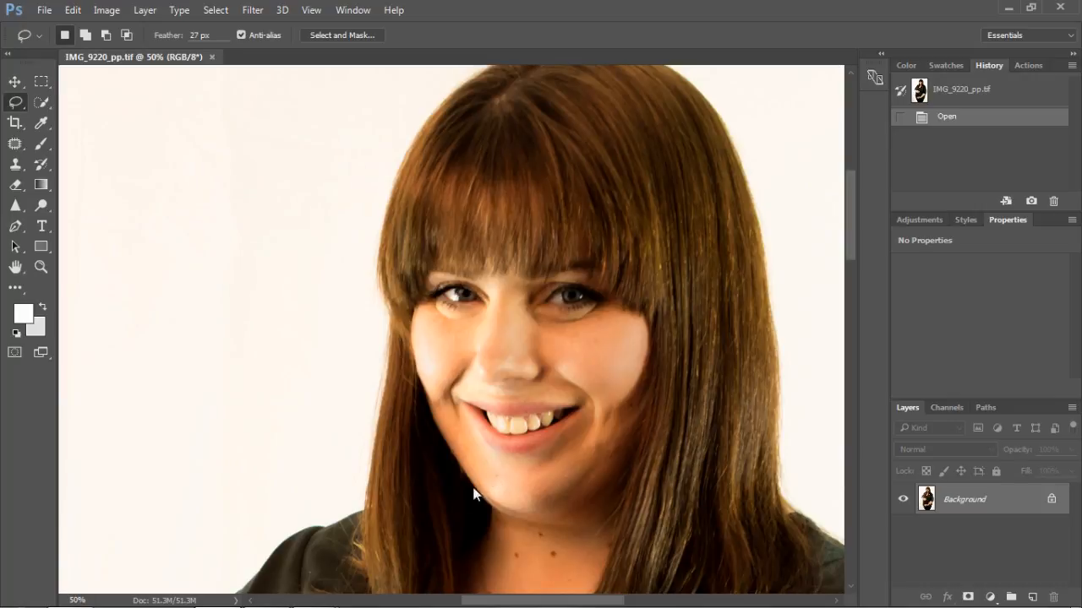
Step: View the PortraitPro Studio shortcut and the TIFF folder on the desktop, and return to the portrait in Photoshop
left_click(1007, 7)
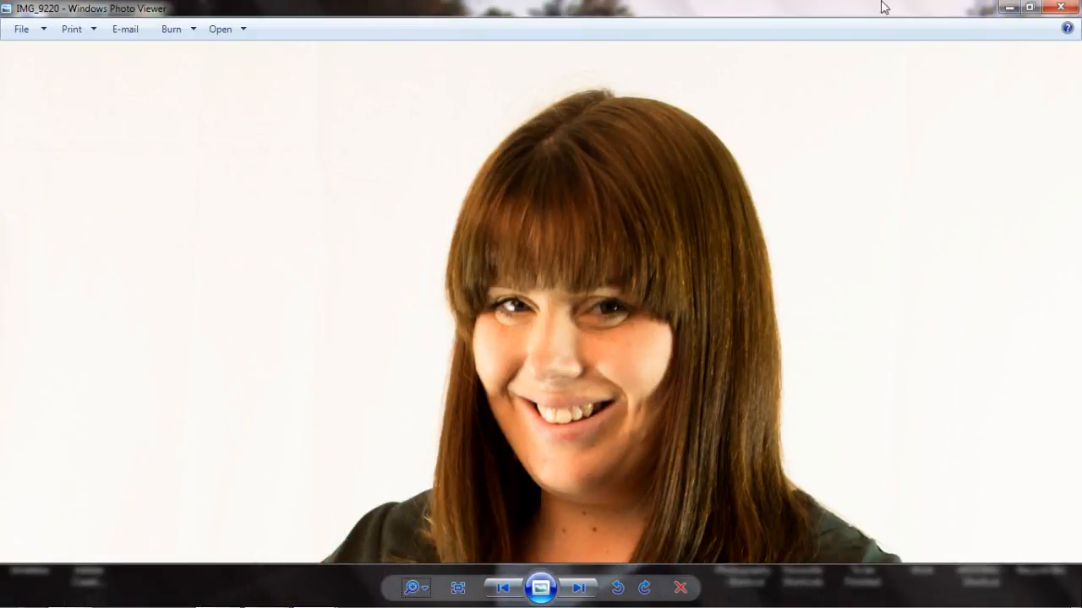
left_click(1008, 8)
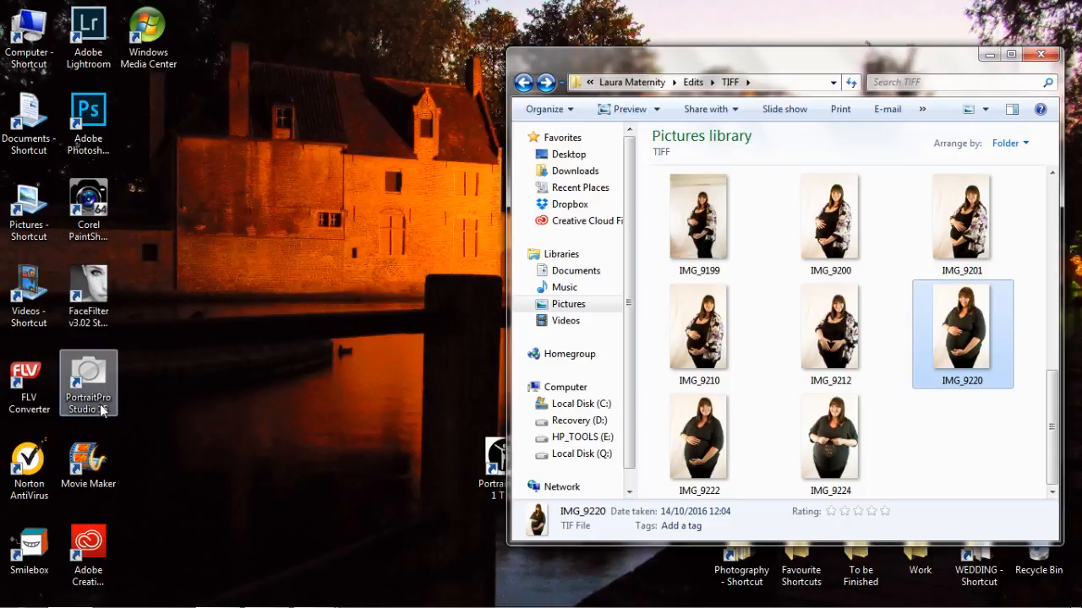
mouse_move(239, 602)
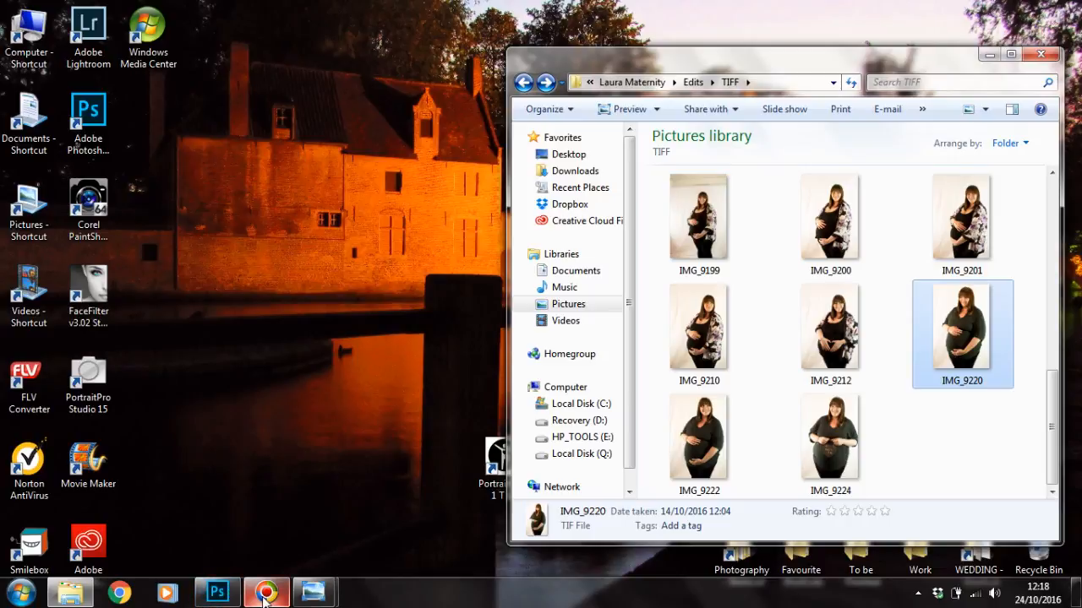
left_click(216, 595)
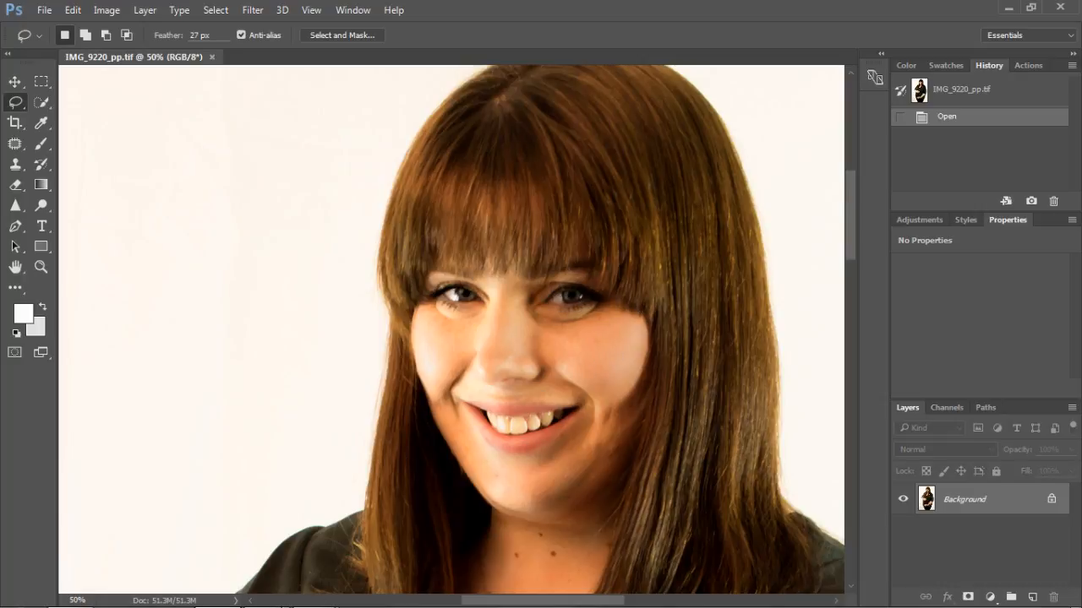
Step: Check the original IMG_9220 face in Windows Photo Viewer once more and switch back to Photoshop
mouse_move(317, 596)
left_click(400, 544)
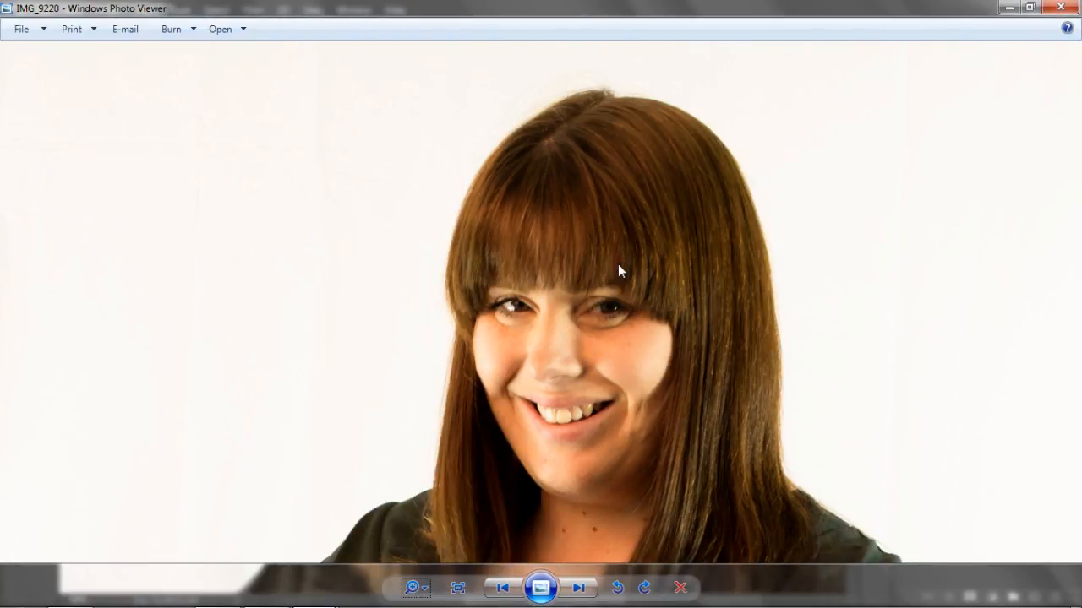
mouse_move(200, 604)
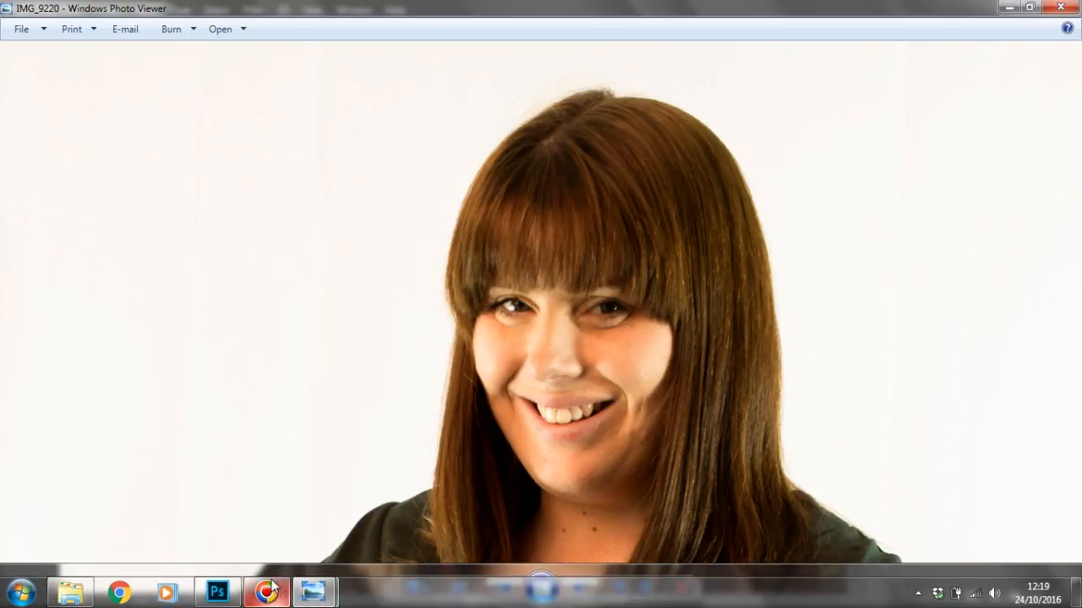
left_click(217, 592)
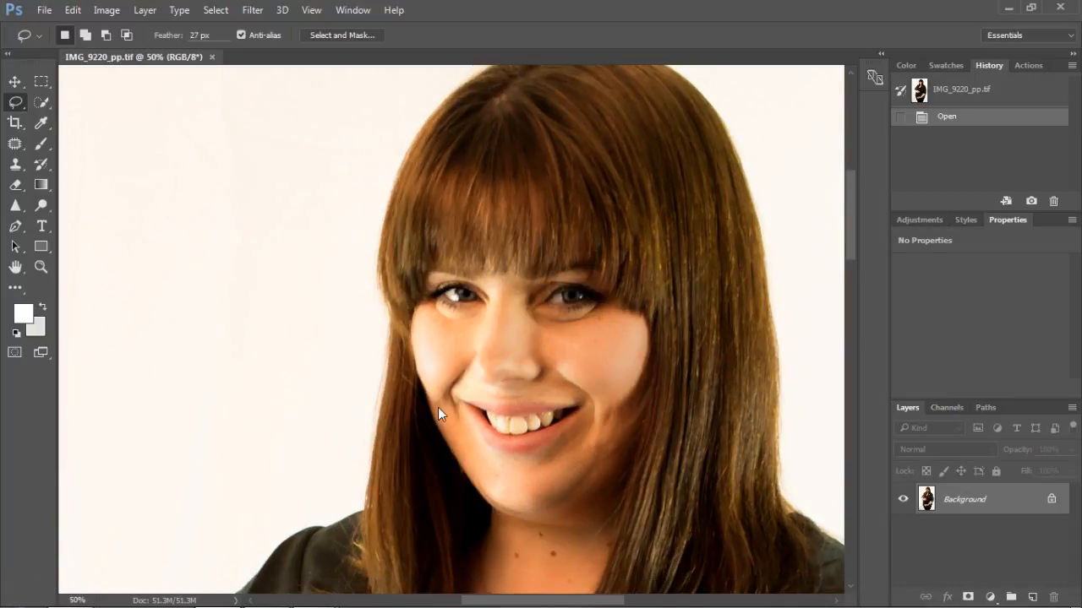
Step: Duplicate the Background layer of the portrait and toggle the copy's visibility off and on
key("ctrl+minus")
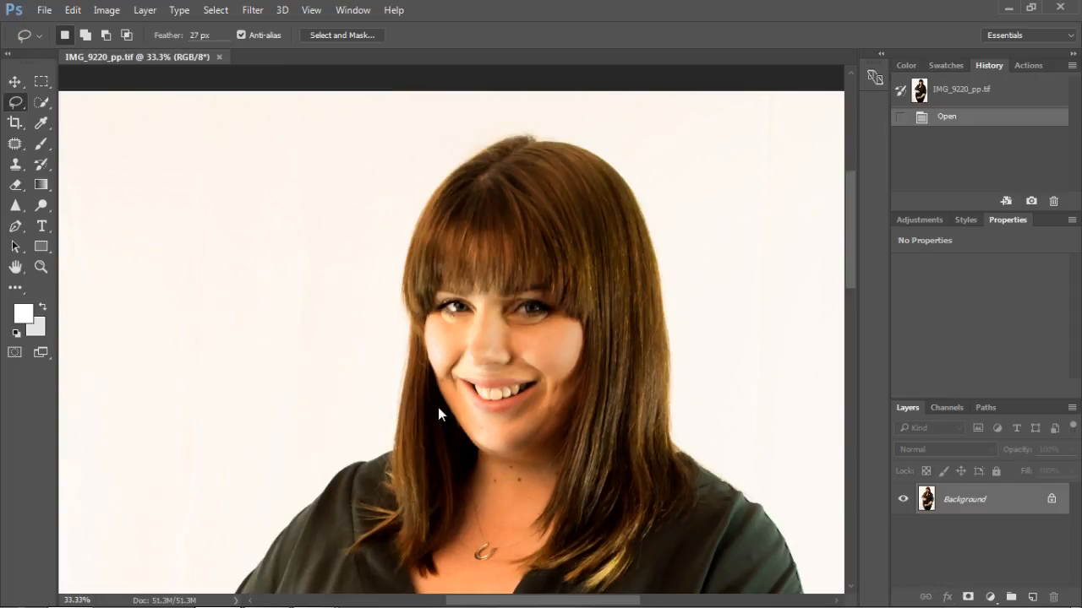
key("ctrl+minus")
key("ctrl+minus")
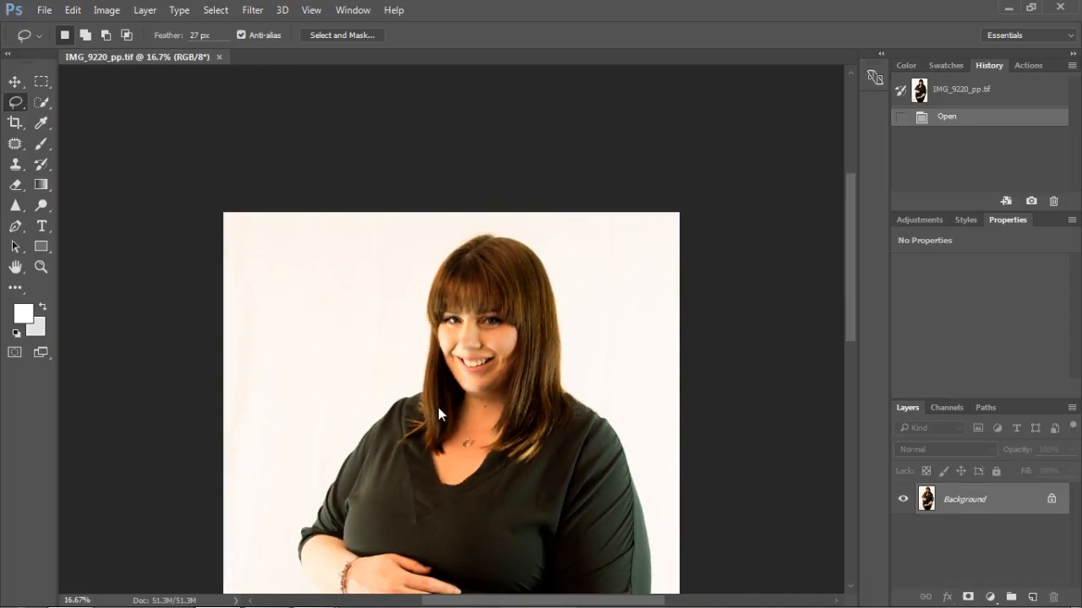
key("ctrl+minus")
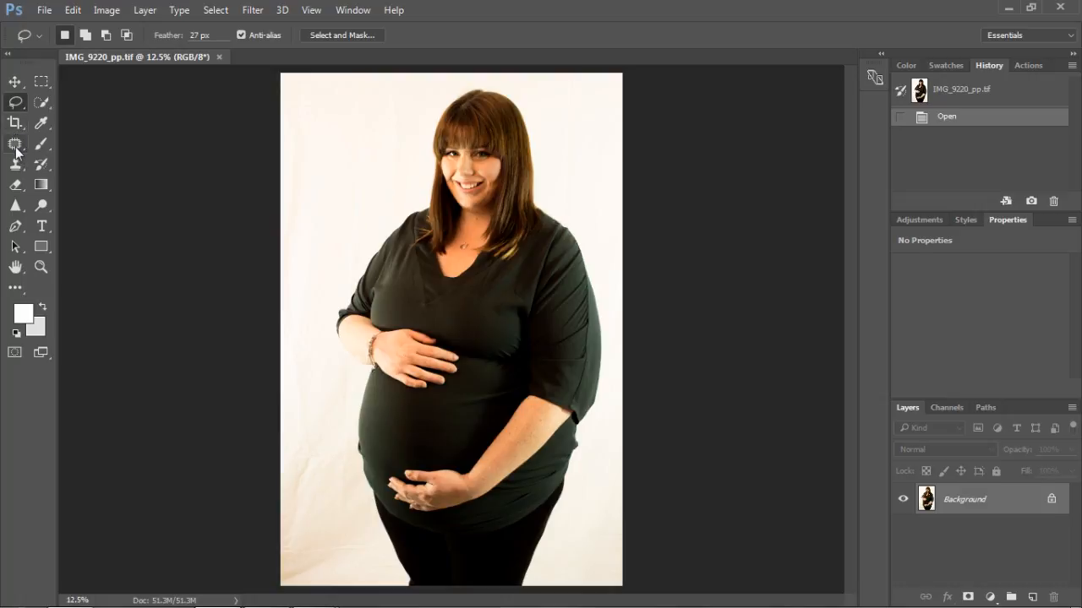
key("ctrl+j")
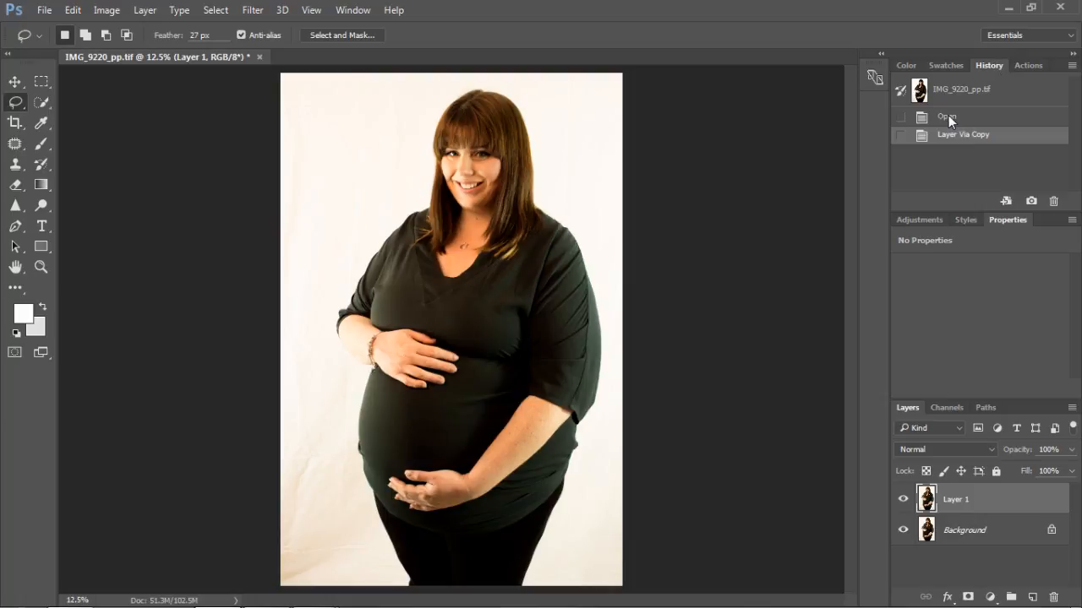
left_click(905, 500)
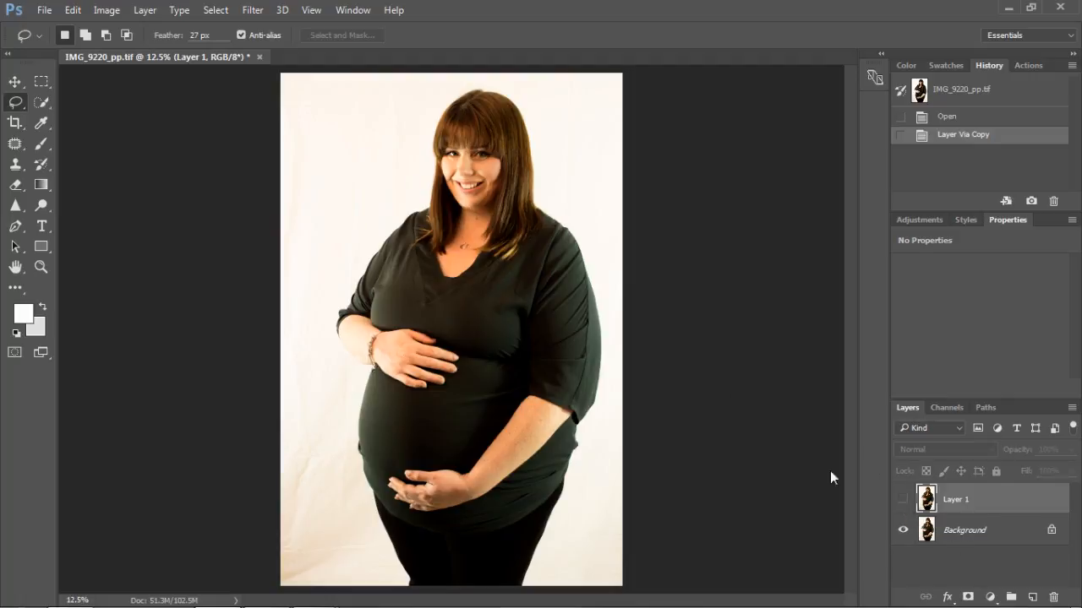
left_click(904, 500)
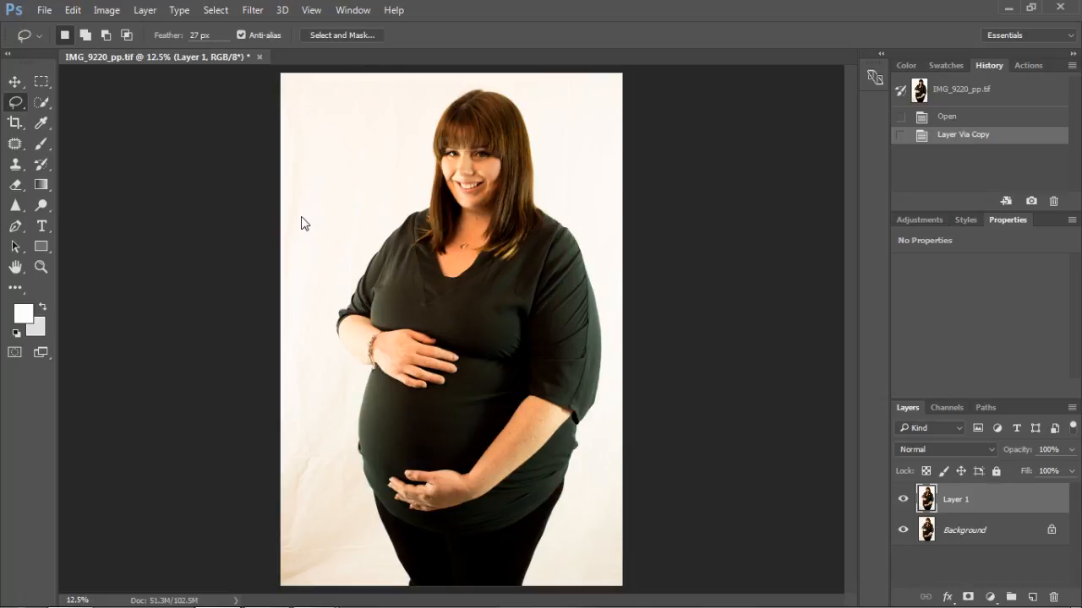
Step: Use the Patch tool to cover the backdrop creases beside the lower belly and in the photo's upper-left corner with clean backdrop
left_click(15, 145)
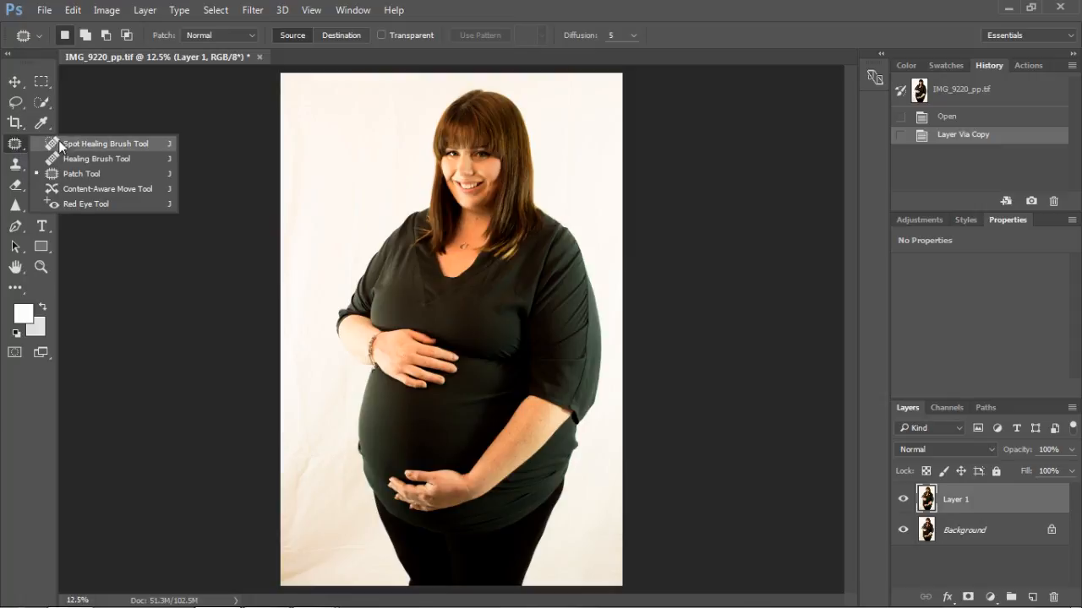
left_click(74, 175)
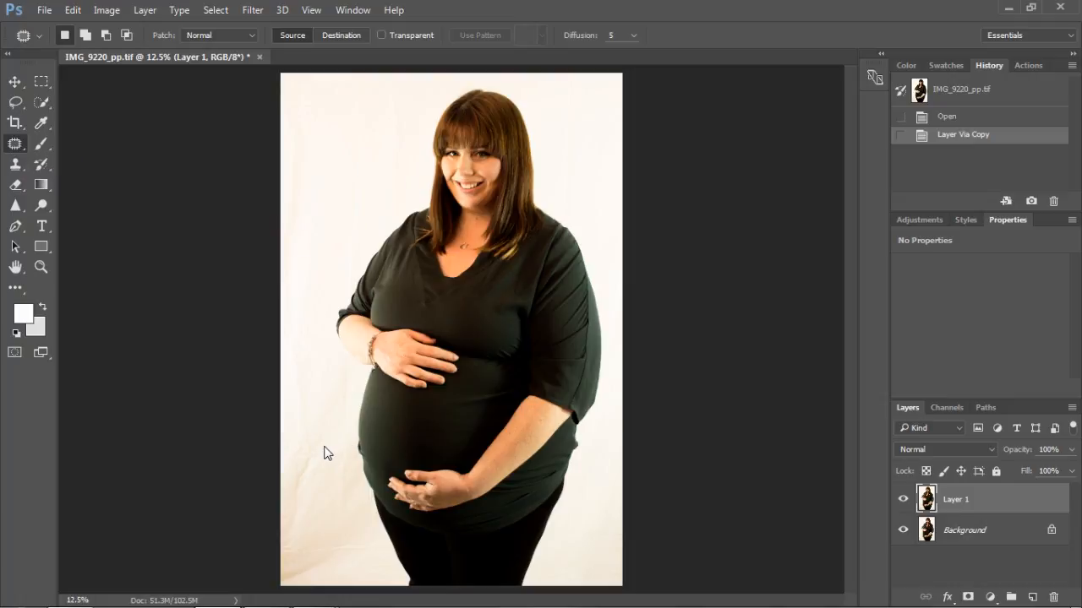
mouse_move(322, 465)
left_mouse_down()
mouse_move(297, 496)
mouse_move(286, 485)
mouse_move(288, 466)
mouse_move(326, 464)
mouse_move(302, 476)
mouse_move(314, 361)
mouse_move(358, 192)
mouse_move(321, 183)
left_mouse_up()
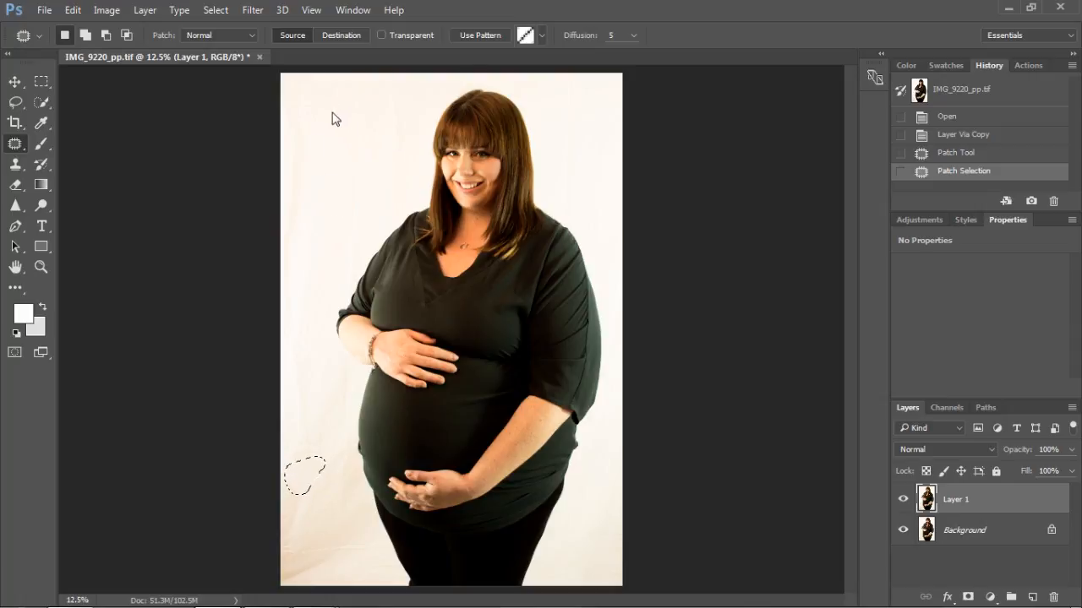
mouse_move(321, 129)
left_mouse_down()
mouse_move(284, 133)
mouse_move(267, 103)
mouse_move(301, 70)
mouse_move(333, 94)
mouse_move(315, 131)
mouse_move(313, 173)
left_mouse_up()
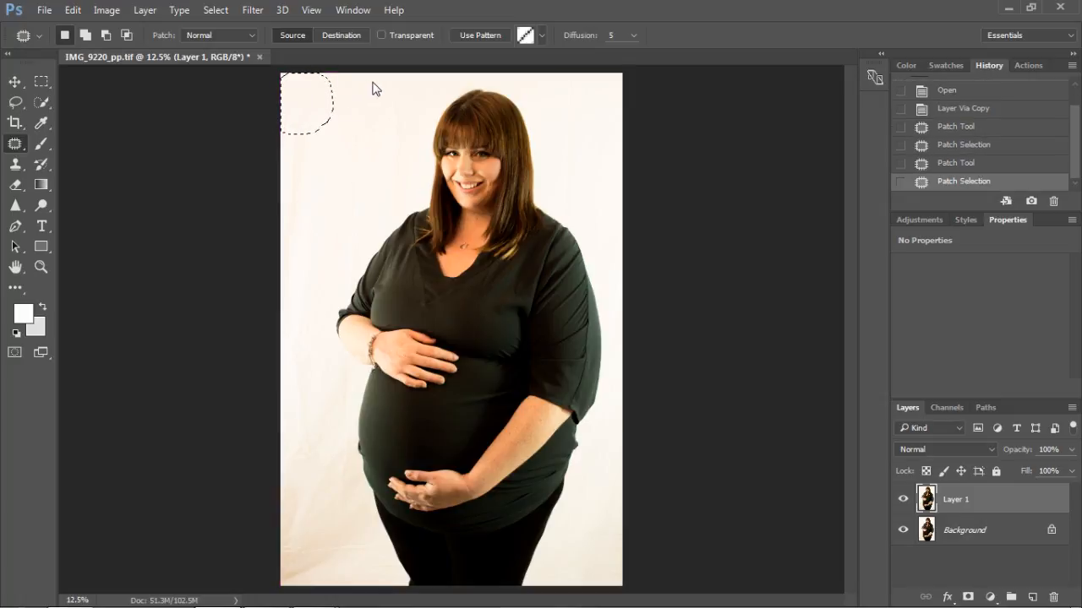
Step: Patch the backdrop along the photo's upper edge on both sides of the head and clear the selection
mouse_move(321, 147)
left_mouse_down()
mouse_move(308, 214)
mouse_move(269, 232)
mouse_move(278, 128)
mouse_move(305, 119)
mouse_move(314, 159)
mouse_move(335, 157)
mouse_move(349, 71)
mouse_move(390, 93)
mouse_move(393, 117)
mouse_move(366, 133)
left_mouse_up()
mouse_move(366, 97)
left_mouse_down()
mouse_move(327, 149)
mouse_move(371, 182)
mouse_move(361, 228)
mouse_move(339, 228)
mouse_move(336, 172)
mouse_move(354, 121)
mouse_move(372, 165)
mouse_move(310, 164)
left_mouse_up()
mouse_move(381, 76)
left_mouse_down()
mouse_move(382, 142)
mouse_move(408, 154)
mouse_move(428, 109)
mouse_move(381, 76)
left_mouse_up()
mouse_move(398, 123)
left_mouse_down()
mouse_move(328, 141)
mouse_move(331, 153)
left_mouse_up()
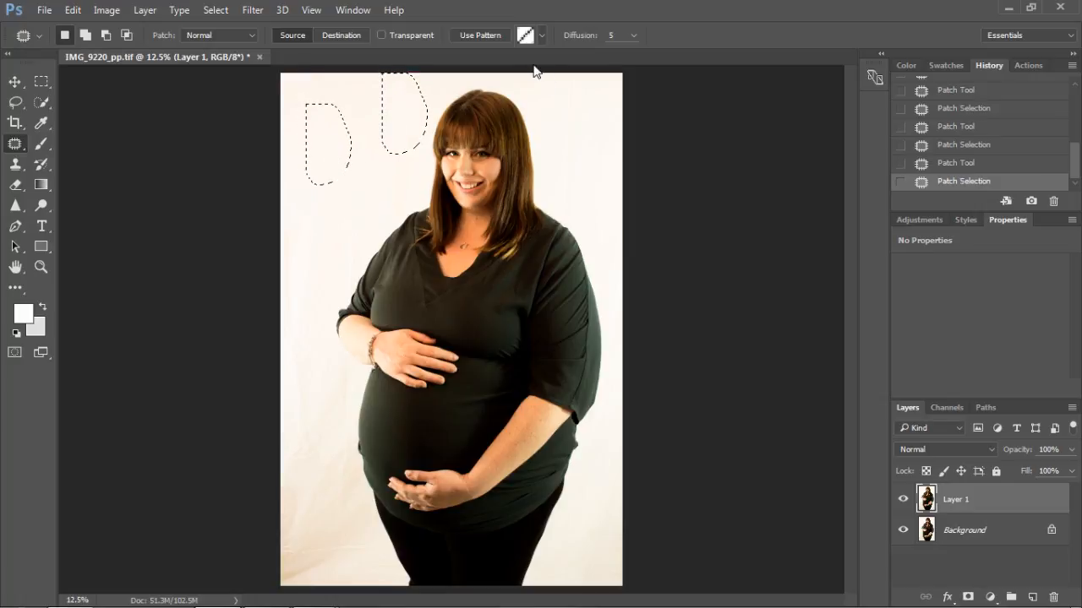
mouse_move(557, 78)
left_mouse_down()
mouse_move(559, 138)
mouse_move(585, 135)
mouse_move(586, 84)
mouse_move(571, 71)
mouse_move(341, 144)
left_mouse_up()
key("ctrl+d")
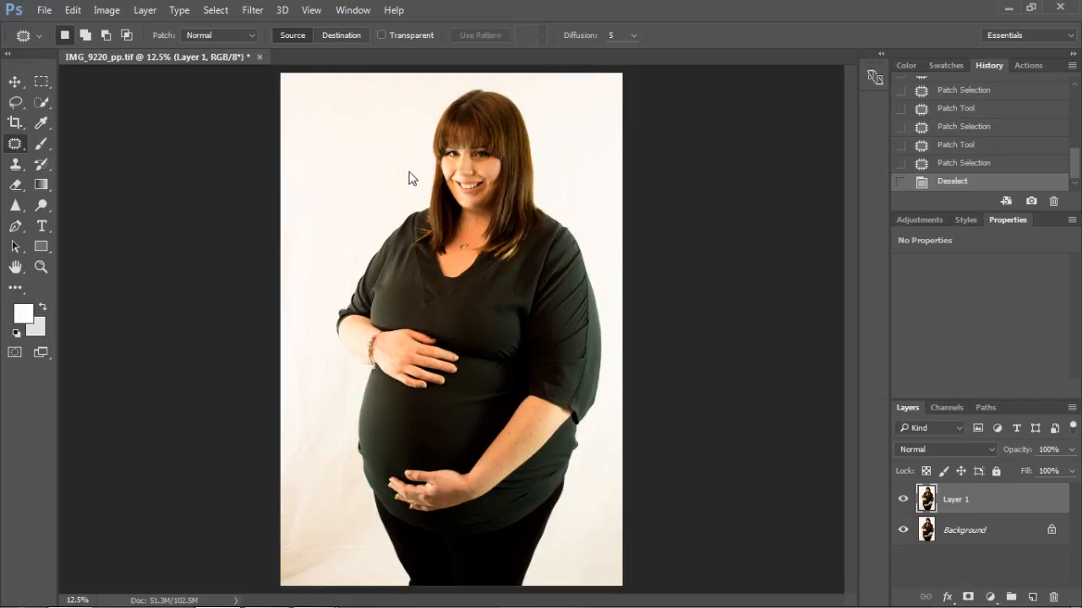
Step: Patch the backdrop beside the face and shoulder on the photo's left, and beside the hair on its right
mouse_move(408, 152)
left_mouse_down()
mouse_move(390, 218)
mouse_move(343, 202)
mouse_move(359, 173)
mouse_move(407, 147)
mouse_move(330, 162)
left_mouse_up()
mouse_move(377, 231)
left_mouse_down()
mouse_move(335, 284)
mouse_move(295, 271)
mouse_move(290, 222)
mouse_move(331, 198)
mouse_move(374, 234)
mouse_move(316, 229)
mouse_move(326, 126)
left_mouse_up()
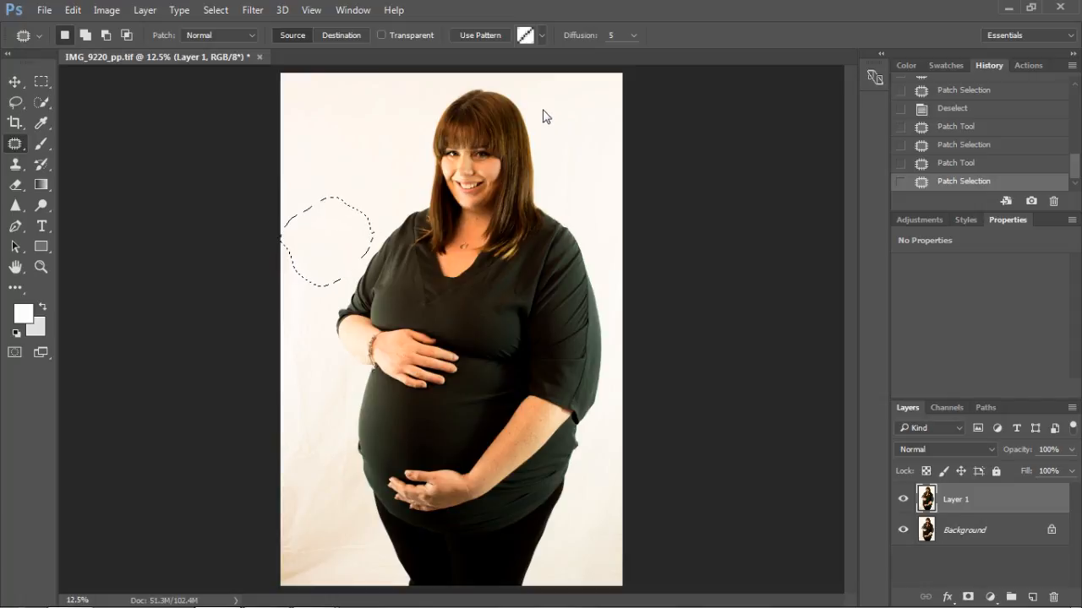
mouse_move(542, 127)
left_mouse_down()
mouse_move(546, 200)
mouse_move(579, 224)
mouse_move(626, 221)
mouse_move(627, 172)
mouse_move(583, 125)
mouse_move(543, 131)
left_mouse_up()
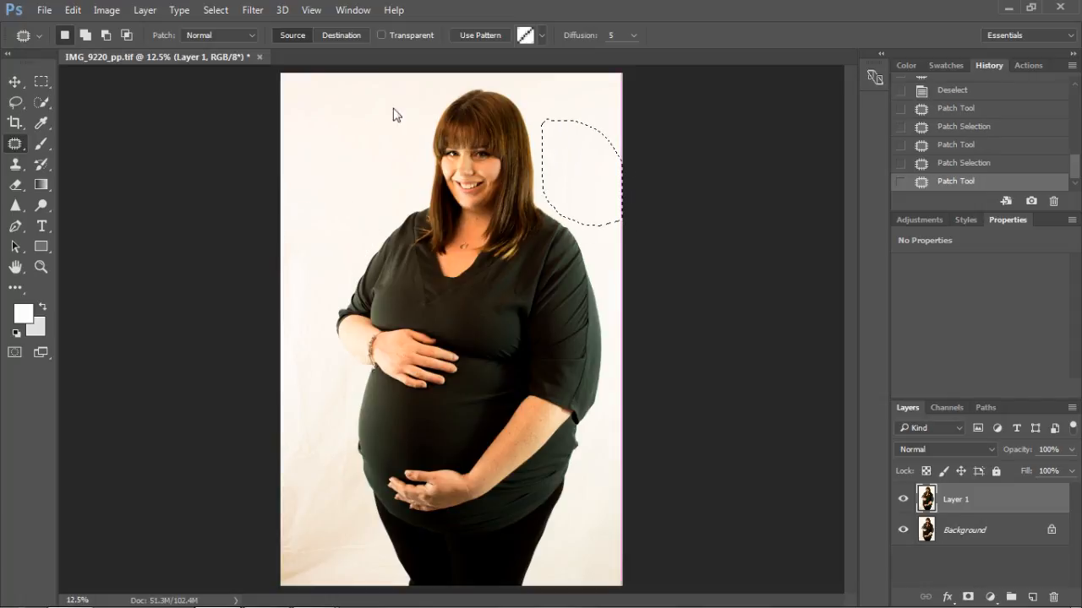
left_click_drag(584, 160, 333, 159)
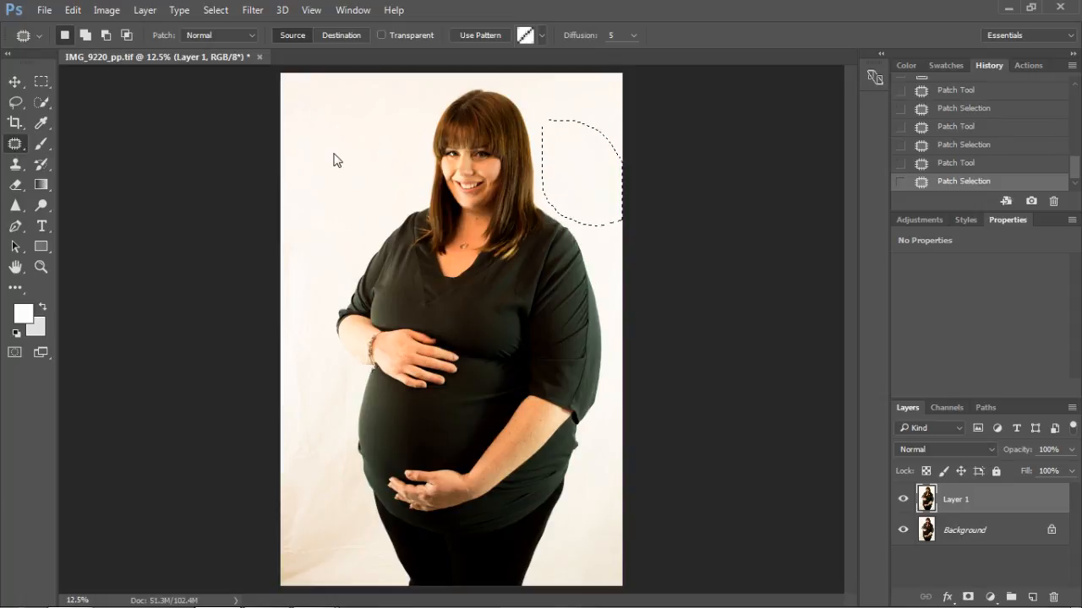
Step: Patch the backdrop creases beside the left sleeve and elbow and in the photo's lower-right corner with clean backdrop
mouse_move(377, 231)
left_mouse_down()
mouse_move(345, 306)
mouse_move(271, 319)
mouse_move(276, 246)
mouse_move(323, 225)
mouse_move(377, 231)
left_mouse_up()
mouse_move(304, 267)
left_mouse_down()
mouse_move(350, 133)
mouse_move(333, 150)
left_mouse_up()
mouse_move(353, 375)
left_mouse_down()
mouse_move(326, 303)
mouse_move(260, 334)
mouse_move(267, 402)
mouse_move(346, 411)
mouse_move(351, 368)
left_mouse_up()
left_click_drag(312, 313, 350, 164)
mouse_move(601, 513)
left_mouse_down()
mouse_move(558, 532)
mouse_move(538, 572)
mouse_move(687, 577)
mouse_move(653, 521)
mouse_move(592, 517)
mouse_move(422, 239)
mouse_move(331, 136)
mouse_move(355, 126)
left_mouse_up()
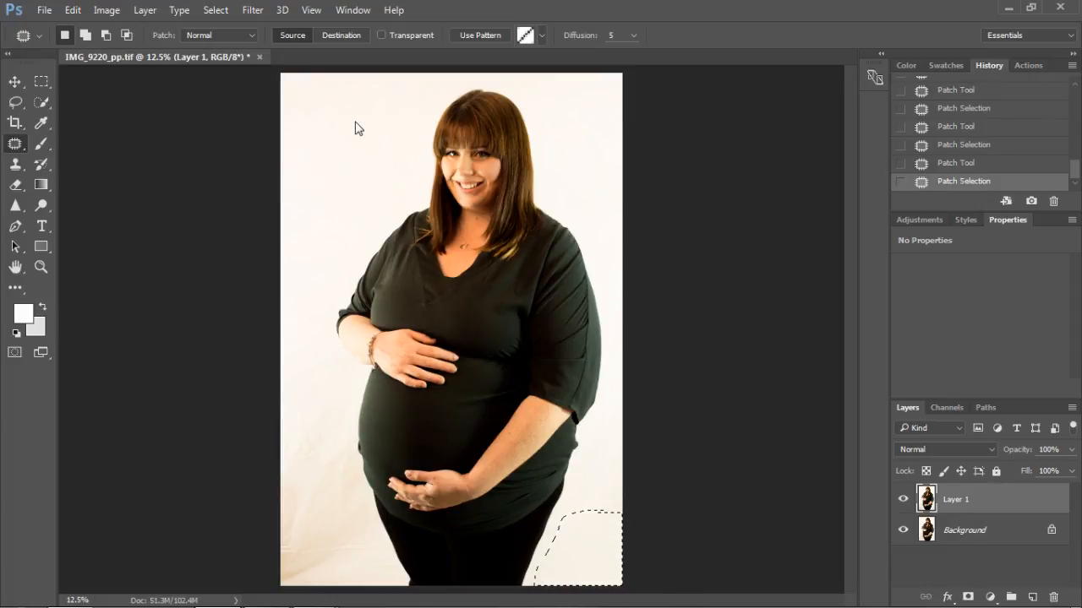
Step: Patch the creased backdrop along the left side of the belly with smooth backdrop from beside the head
mouse_move(355, 398)
left_mouse_down()
mouse_move(337, 480)
mouse_move(252, 420)
mouse_move(293, 388)
mouse_move(354, 406)
mouse_move(346, 200)
left_mouse_up()
mouse_move(351, 455)
left_mouse_down()
mouse_move(360, 524)
mouse_move(304, 512)
mouse_move(291, 473)
mouse_move(351, 457)
left_mouse_up()
mouse_move(333, 499)
left_mouse_down()
mouse_move(321, 394)
mouse_move(331, 210)
mouse_move(427, 102)
mouse_move(350, 87)
left_mouse_up()
Step: Patch the photo's lower-left corner, the left edge just above it and the backdrop beside the leg
mouse_move(344, 542)
left_mouse_down()
mouse_move(272, 535)
mouse_move(253, 572)
mouse_move(336, 598)
mouse_move(355, 575)
mouse_move(347, 541)
left_mouse_up()
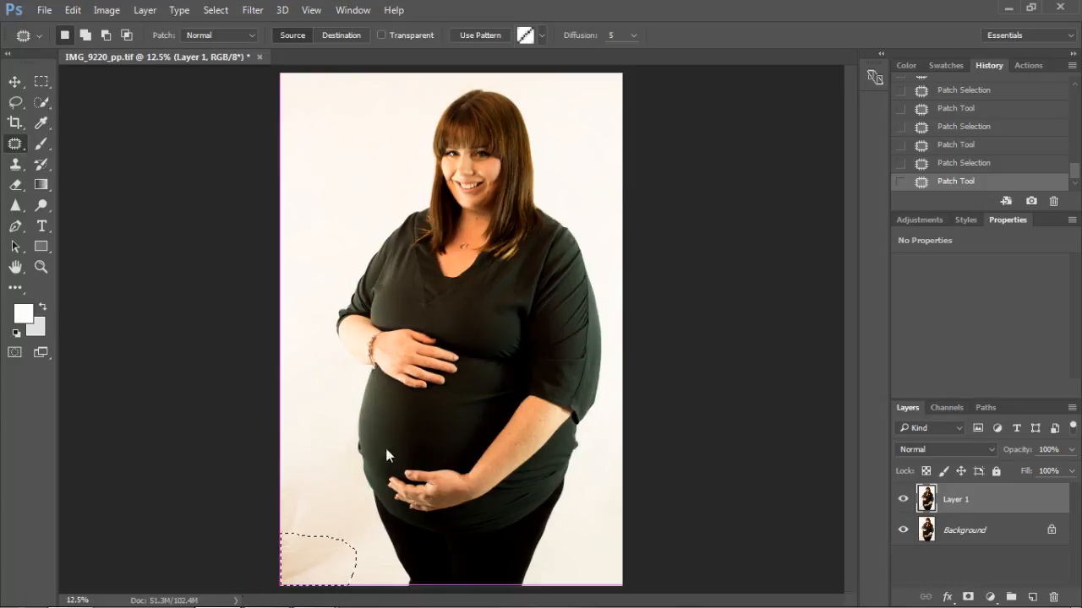
key("ctrl+z")
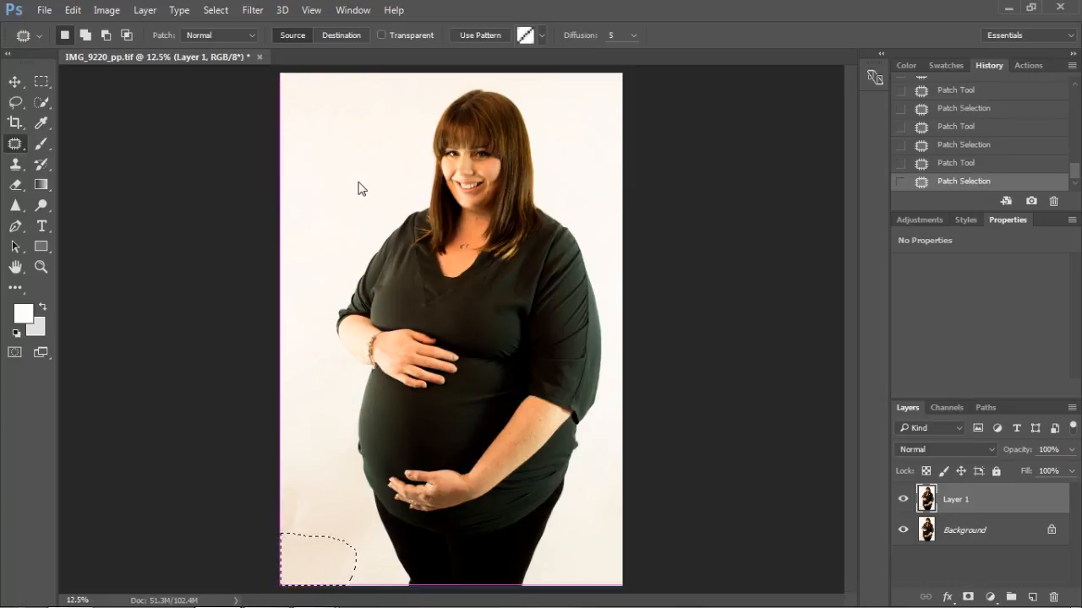
left_click_drag(359, 181, 359, 183)
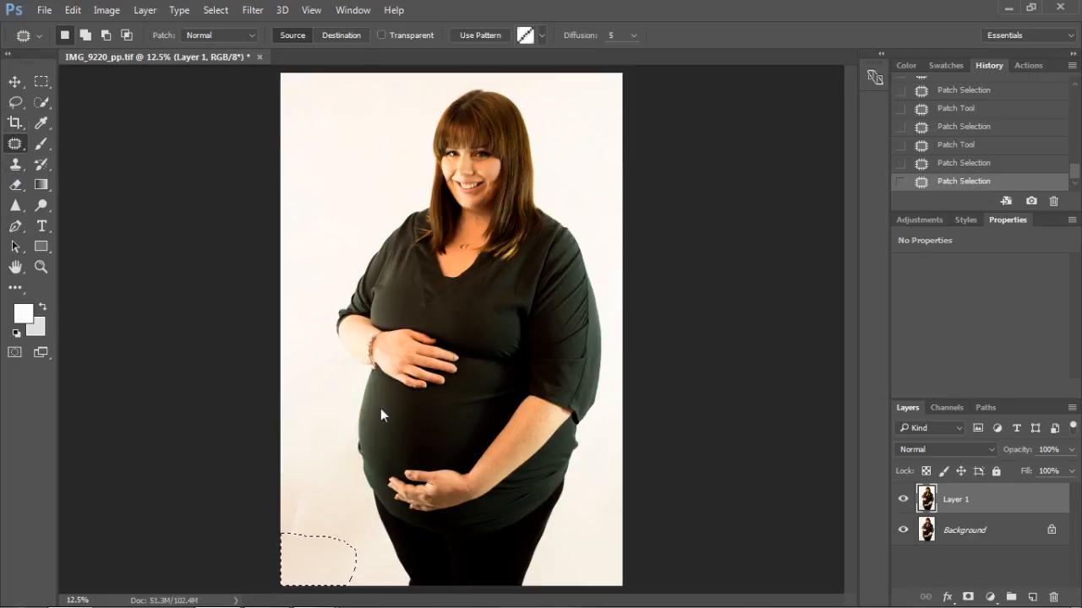
mouse_move(311, 520)
left_mouse_down()
mouse_move(290, 532)
mouse_move(307, 466)
mouse_move(312, 537)
mouse_move(344, 190)
left_mouse_up()
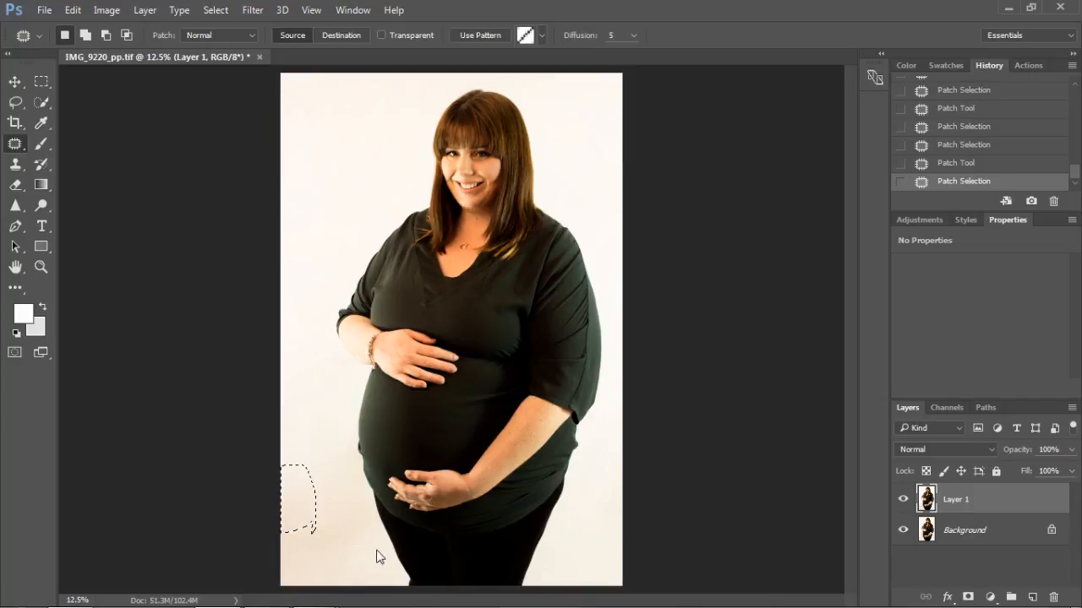
mouse_move(364, 517)
left_mouse_down()
mouse_move(402, 594)
mouse_move(370, 603)
mouse_move(328, 554)
mouse_move(363, 517)
left_mouse_up()
mouse_move(366, 572)
left_mouse_down()
mouse_move(349, 297)
mouse_move(317, 150)
mouse_move(331, 161)
left_mouse_up()
Step: Patch the backdrop marks beside the upper sleeve and below the forearm on the photo's left with clean backdrop
key("ctrl+plus")
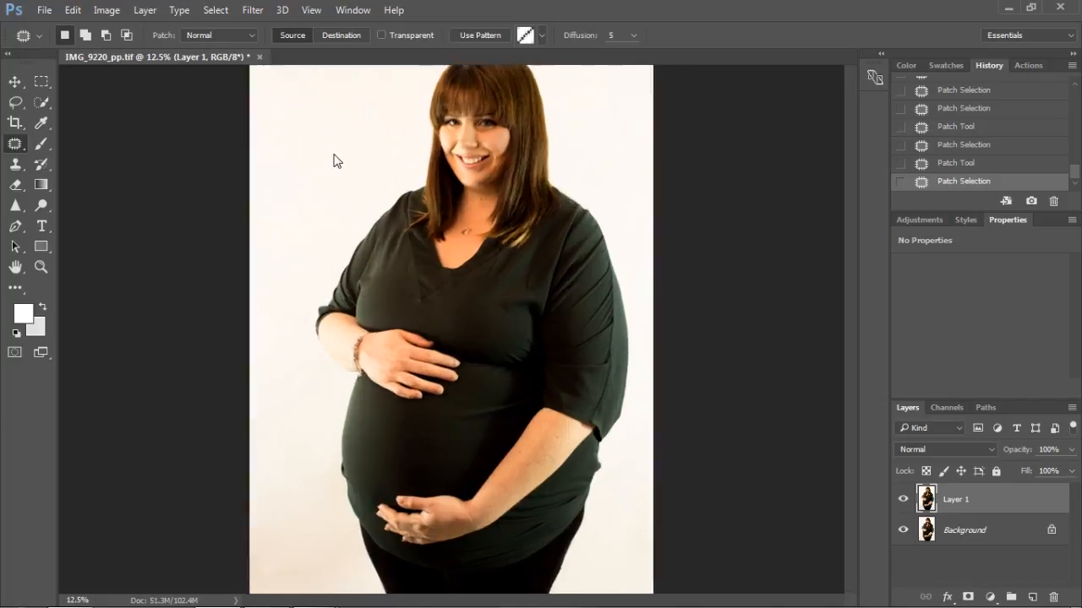
key("ctrl+plus")
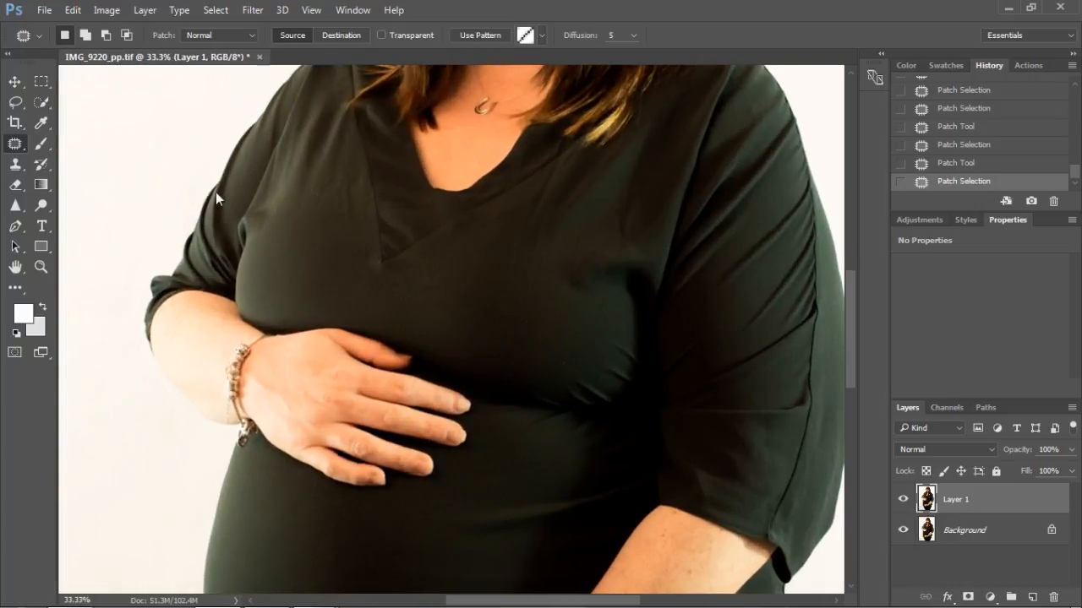
mouse_move(196, 206)
left_mouse_down()
mouse_move(177, 251)
mouse_move(148, 246)
mouse_move(195, 199)
mouse_move(144, 169)
mouse_move(196, 195)
mouse_move(199, 226)
mouse_move(165, 226)
mouse_move(183, 173)
mouse_move(185, 198)
mouse_move(182, 151)
left_mouse_up()
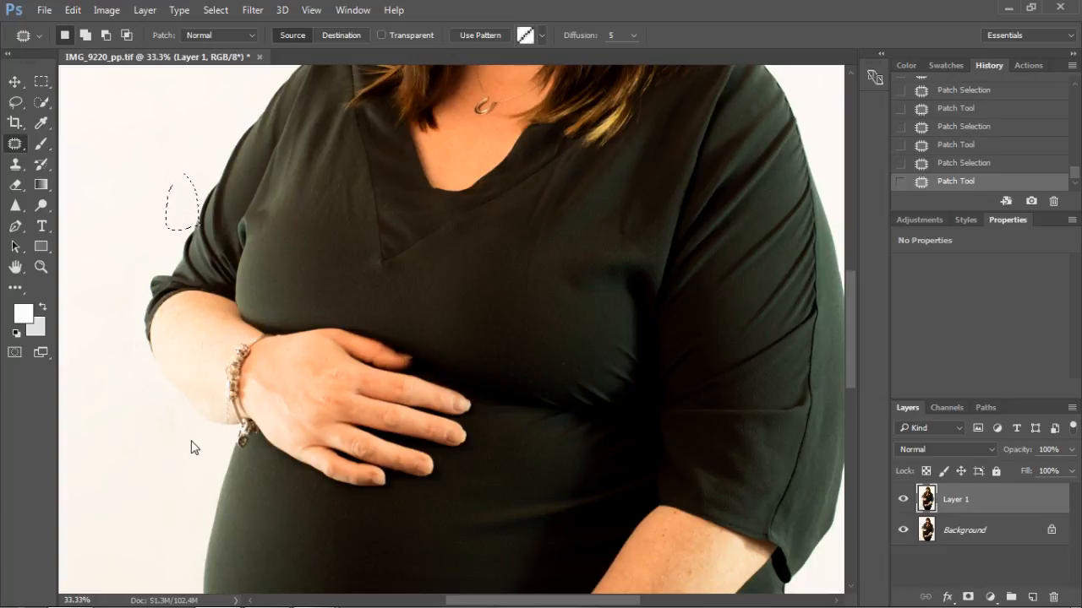
mouse_move(213, 456)
left_mouse_down()
mouse_move(155, 373)
mouse_move(128, 404)
mouse_move(147, 447)
mouse_move(212, 456)
left_mouse_up()
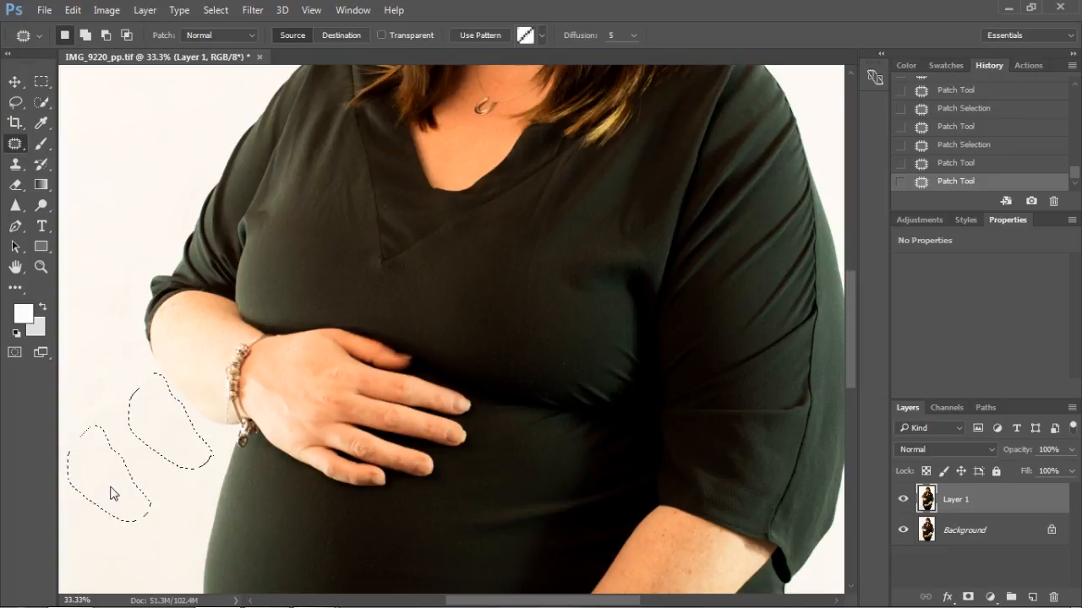
Step: Patch the remaining backdrop marks beside both legs and along the lower belly on the photo's left
left_click_drag(849, 322, 876, 469)
mouse_move(693, 359)
left_mouse_down()
mouse_move(667, 406)
mouse_move(652, 480)
mouse_move(725, 465)
mouse_move(720, 364)
mouse_move(689, 346)
mouse_move(796, 384)
left_mouse_up()
mouse_move(327, 441)
left_mouse_down()
mouse_move(300, 388)
mouse_move(269, 358)
mouse_move(244, 393)
mouse_move(308, 467)
mouse_move(330, 458)
mouse_move(314, 431)
left_mouse_up()
left_click_drag(239, 403, 124, 387)
mouse_move(256, 314)
left_mouse_down()
mouse_move(209, 188)
mouse_move(169, 217)
mouse_move(188, 323)
mouse_move(227, 338)
mouse_move(257, 317)
left_mouse_up()
left_click_drag(217, 263, 134, 340)
mouse_move(212, 147)
left_mouse_down()
mouse_move(197, 110)
mouse_move(136, 102)
mouse_move(164, 167)
mouse_move(210, 166)
mouse_move(204, 150)
mouse_move(127, 272)
left_mouse_up()
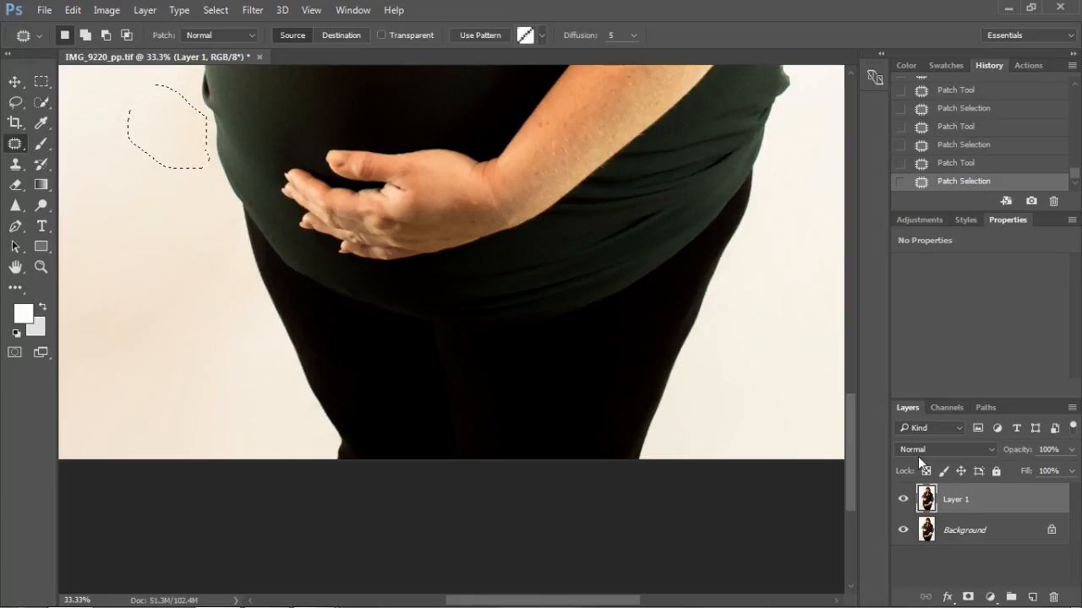
Step: Clear the patch selection with the whole portrait in view
left_click_drag(848, 440, 832, 251)
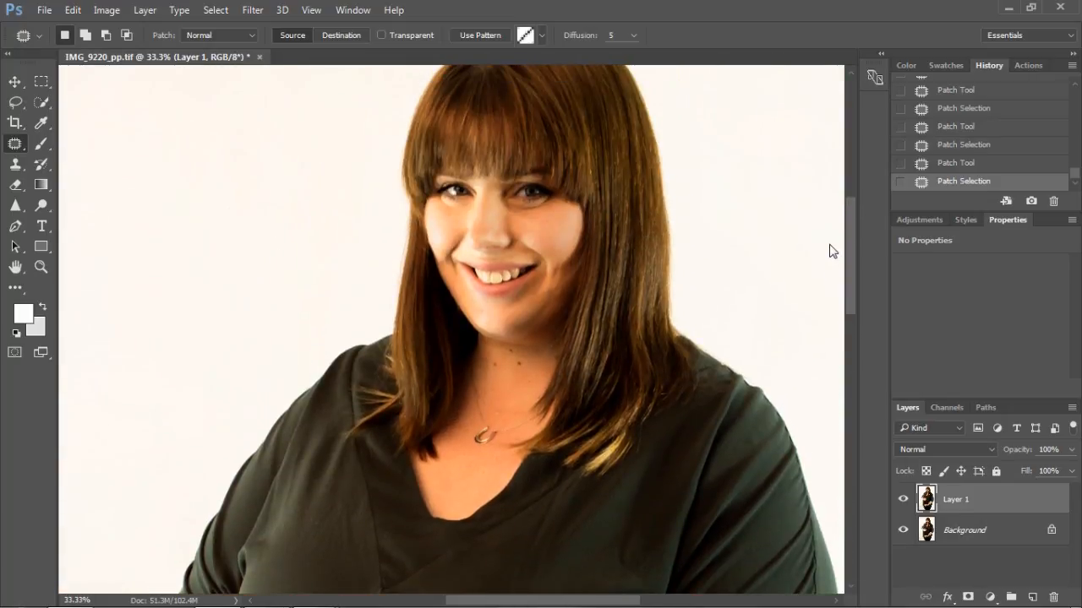
key("ctrl+minus")
key("ctrl+minus")
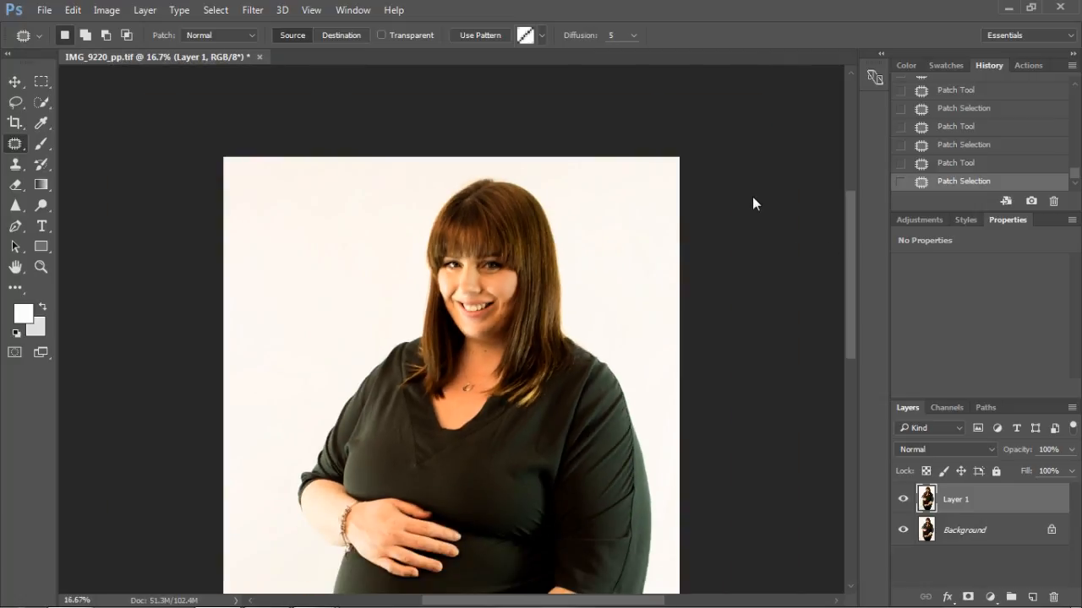
key("ctrl+minus")
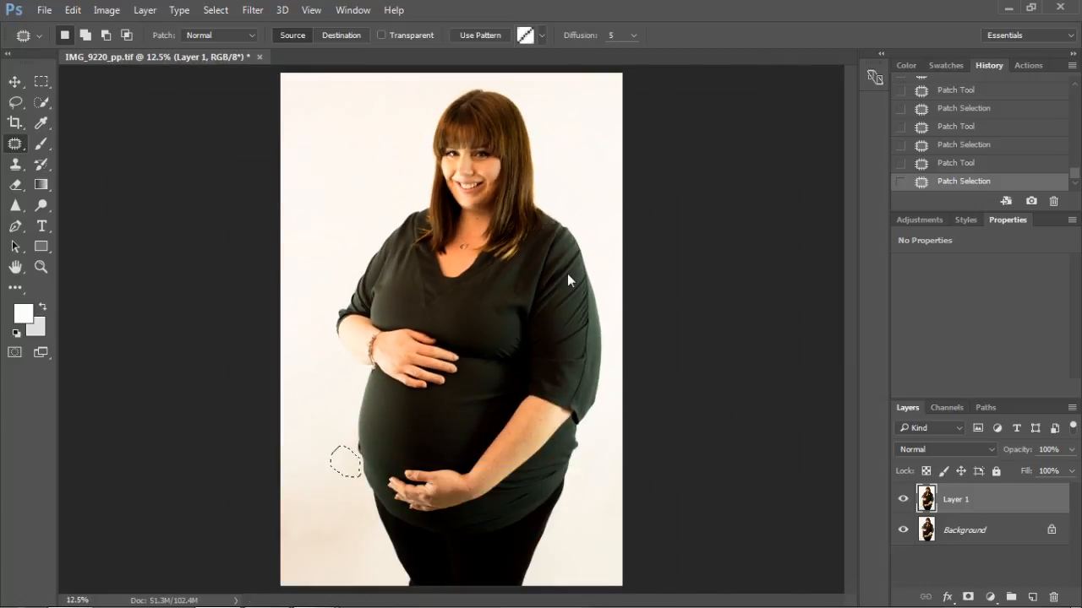
key("ctrl+d")
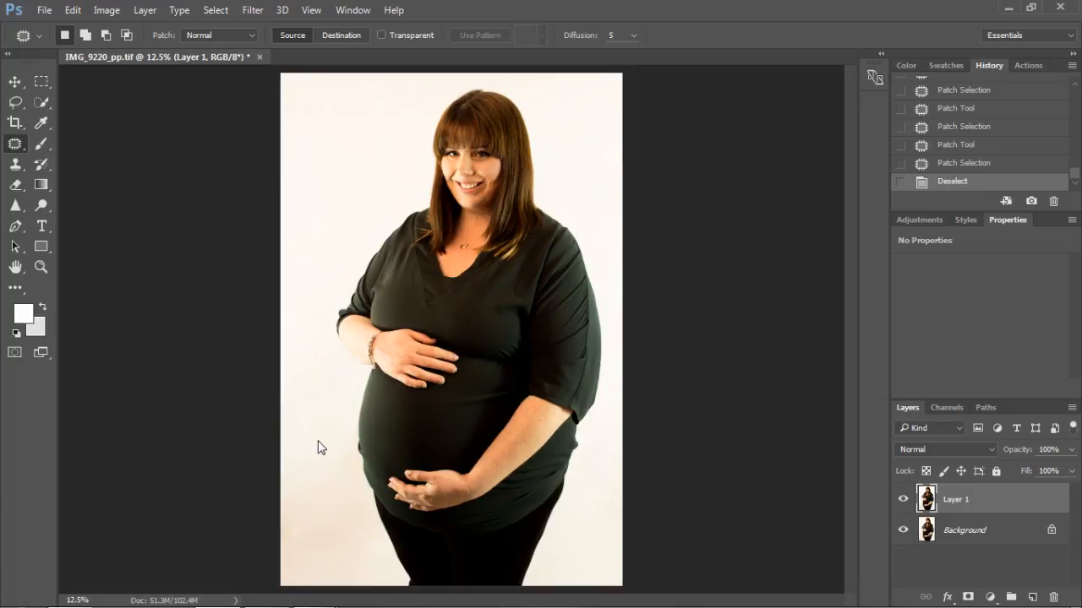
Step: Compare the cleaned backdrop with the original by hiding and showing Layer 1
left_click(210, 9)
left_click(210, 9)
left_click(903, 499)
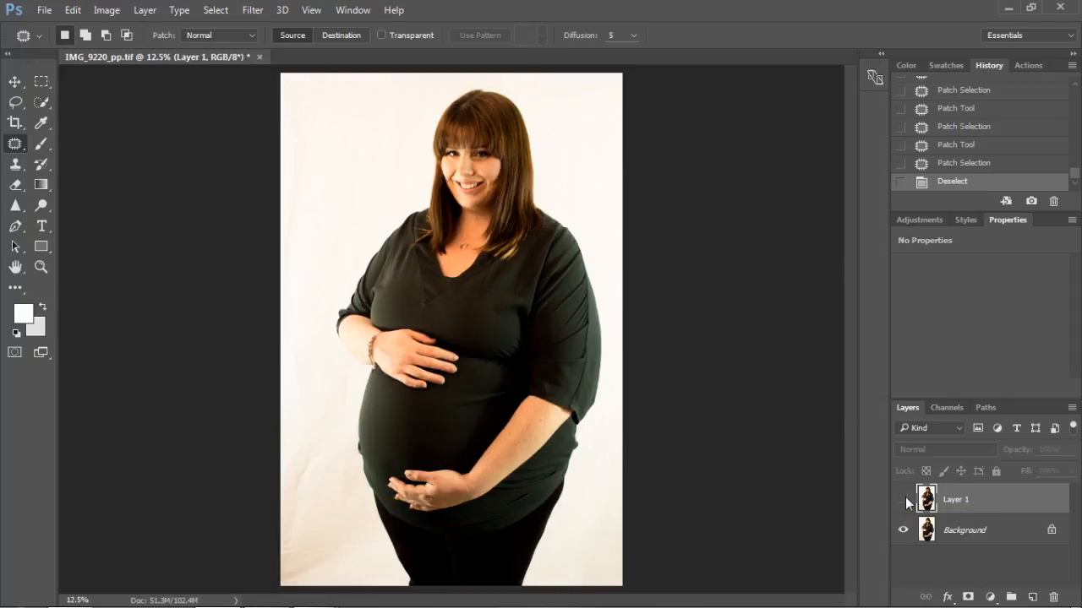
left_click(904, 499)
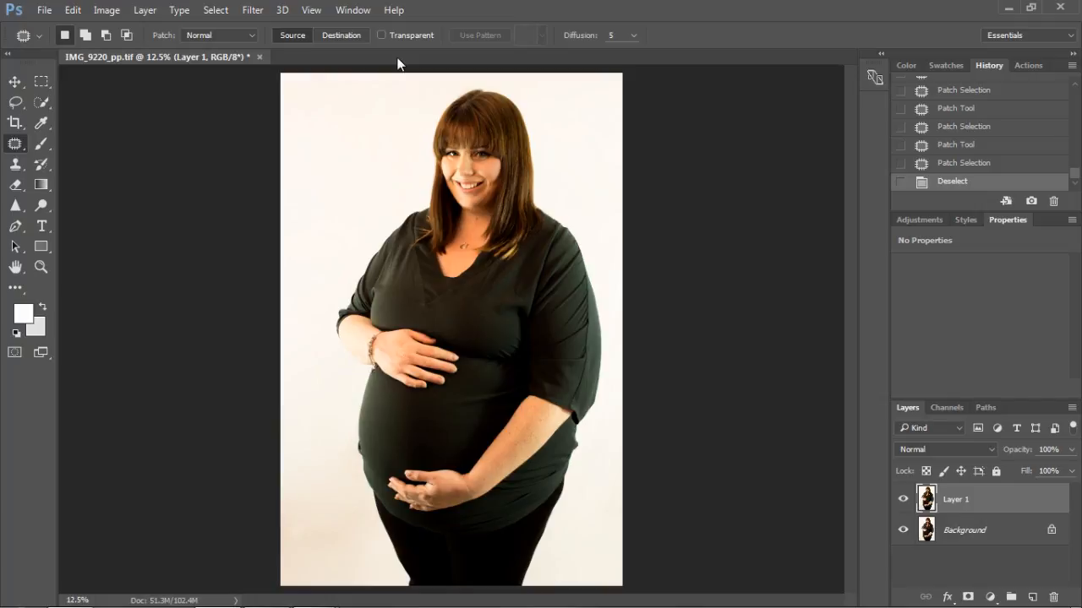
Step: Open the Liquify filter on Layer 1 and slim the upper arm on the photo's right with the Pucker tool at brush size 800
left_click(253, 11)
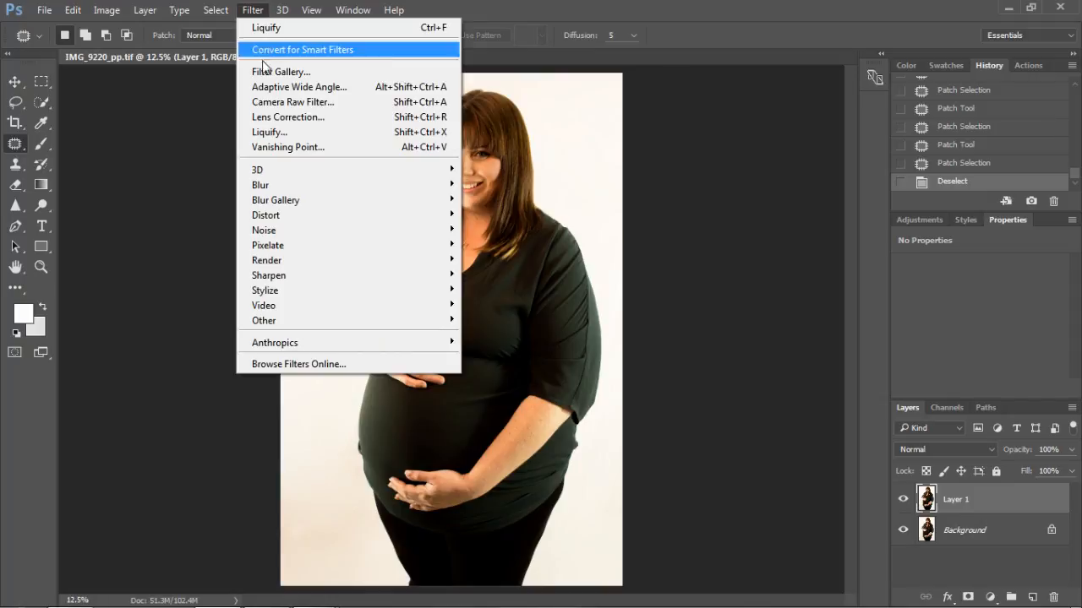
left_click(273, 132)
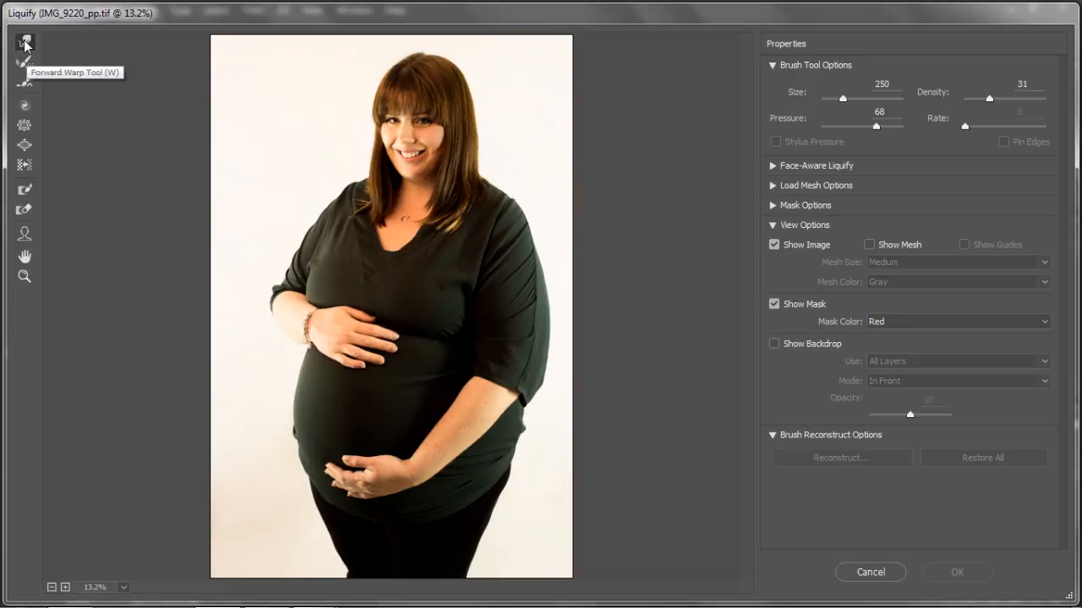
left_click(24, 125)
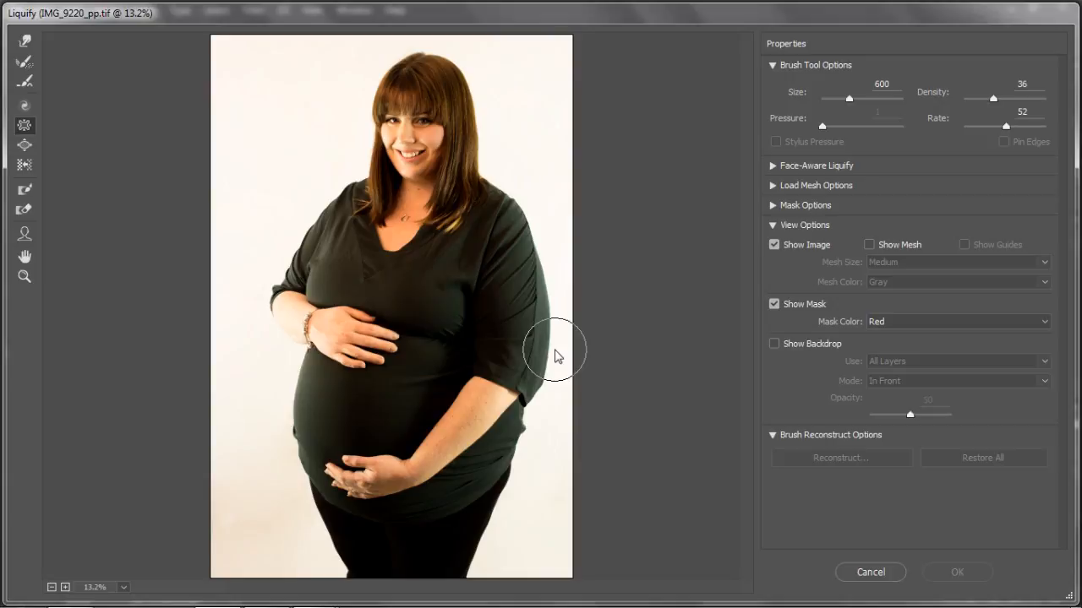
key("bracketleft")
key("bracketleft")
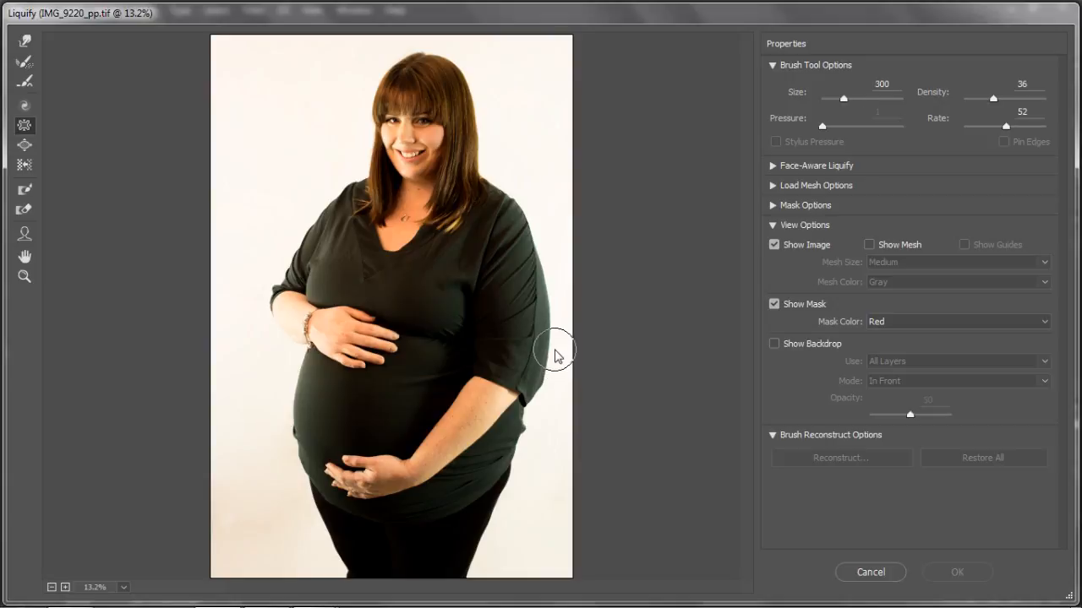
key("bracketright")
key("bracketright")
key("bracketright")
key("bracketright")
key("bracketleft")
left_click_drag(539, 333, 532, 264)
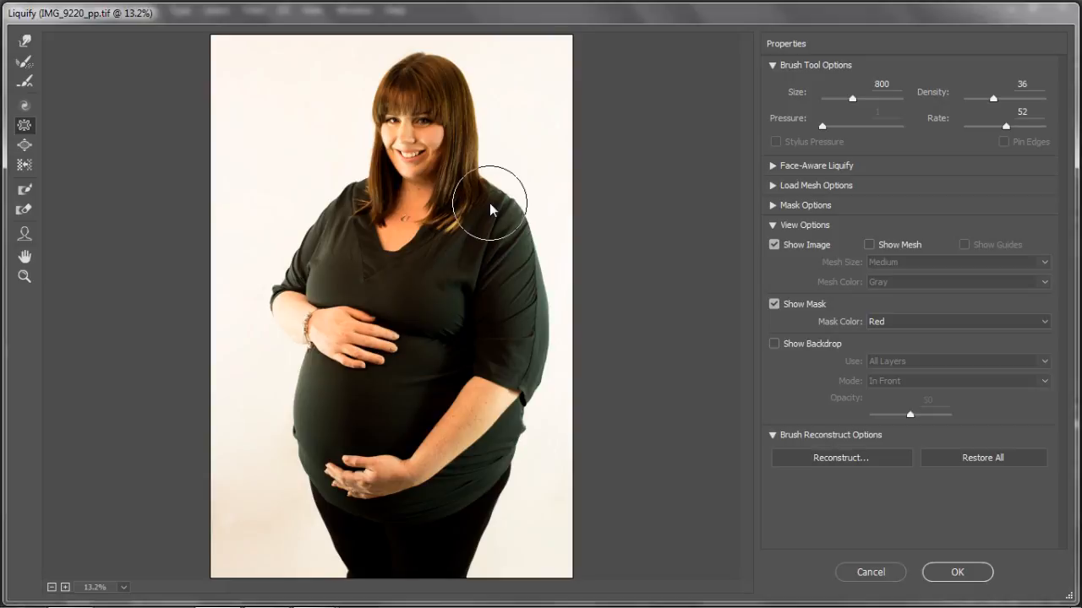
key("bracketright")
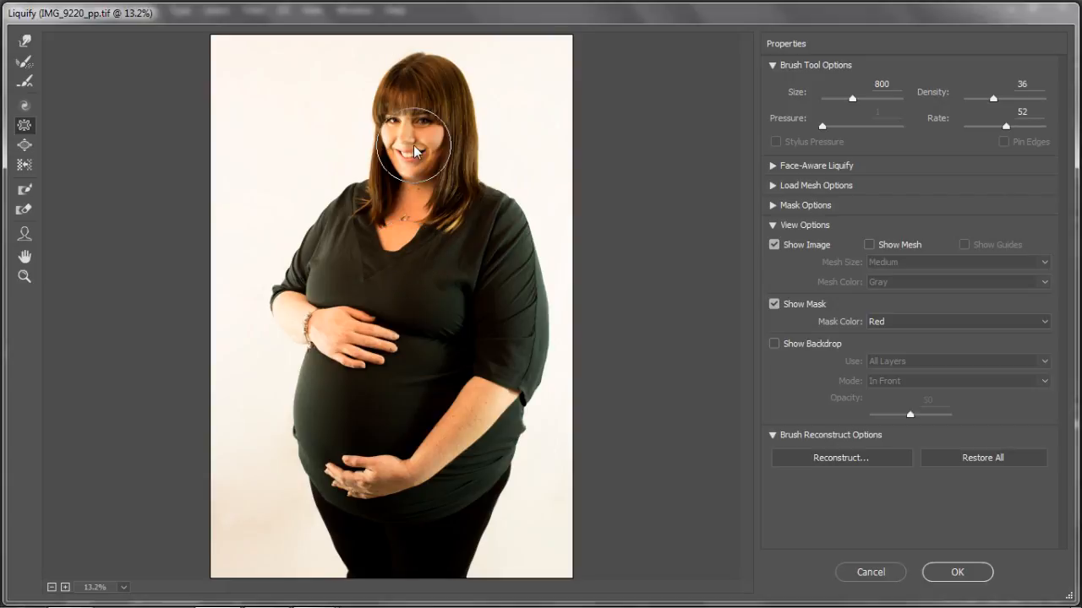
Step: Push the sleeve and hip outline on the photo's right inward with the Forward Warp tool at brush size 600, undoing the last stroke
left_click(24, 44)
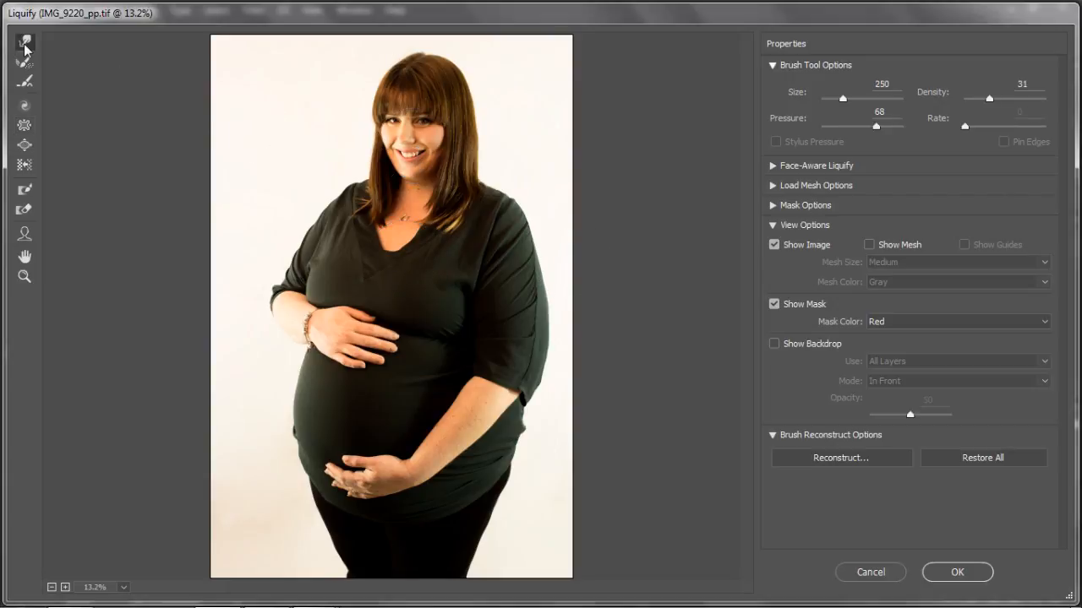
key("bracketright")
key("bracketright")
key("bracketright")
key("bracketright")
key("bracketright")
key("bracketright")
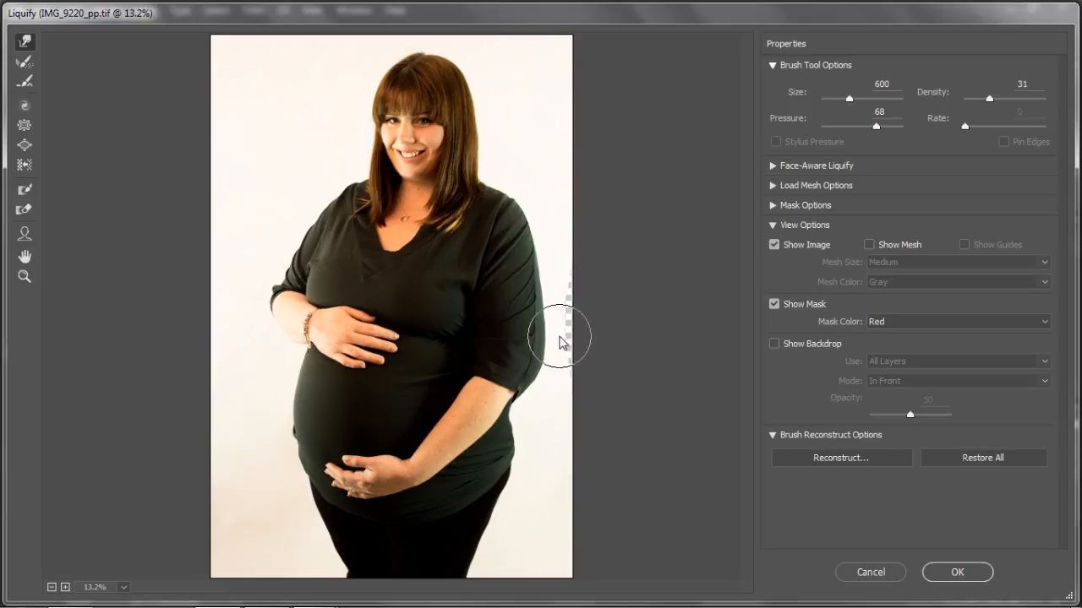
mouse_move(557, 326)
left_mouse_down()
mouse_move(562, 353)
mouse_move(525, 410)
left_mouse_up()
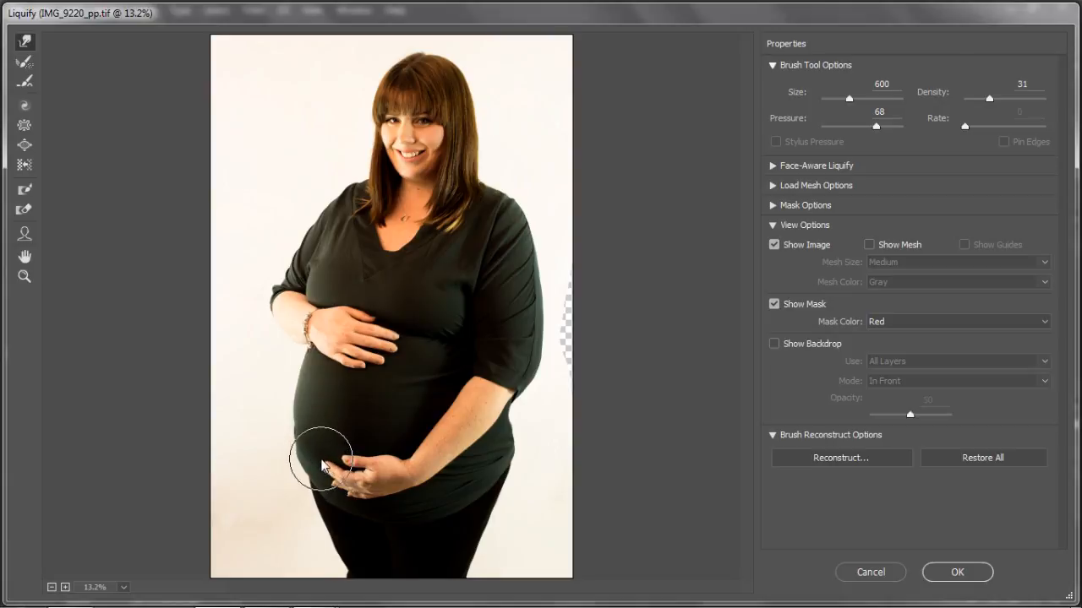
key("ctrl+z")
Step: Smooth the belly's lower outline where the top meets the leg with the Forward Warp tool at brush size 250
key("ctrl+plus")
key("ctrl+plus")
key("ctrl+plus")
key("ctrl+plus")
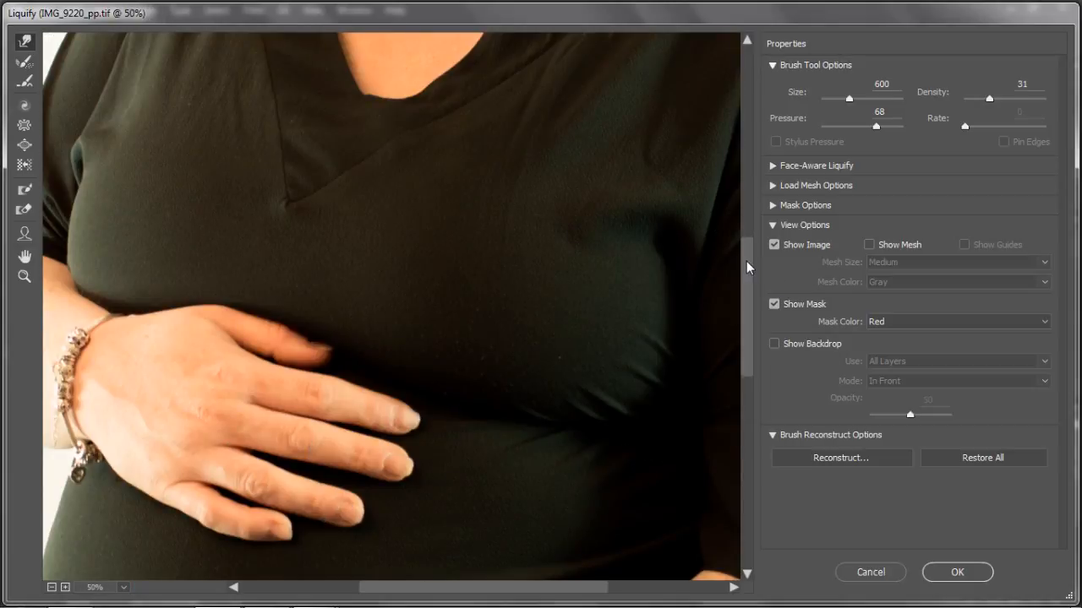
left_click_drag(746, 267, 766, 419)
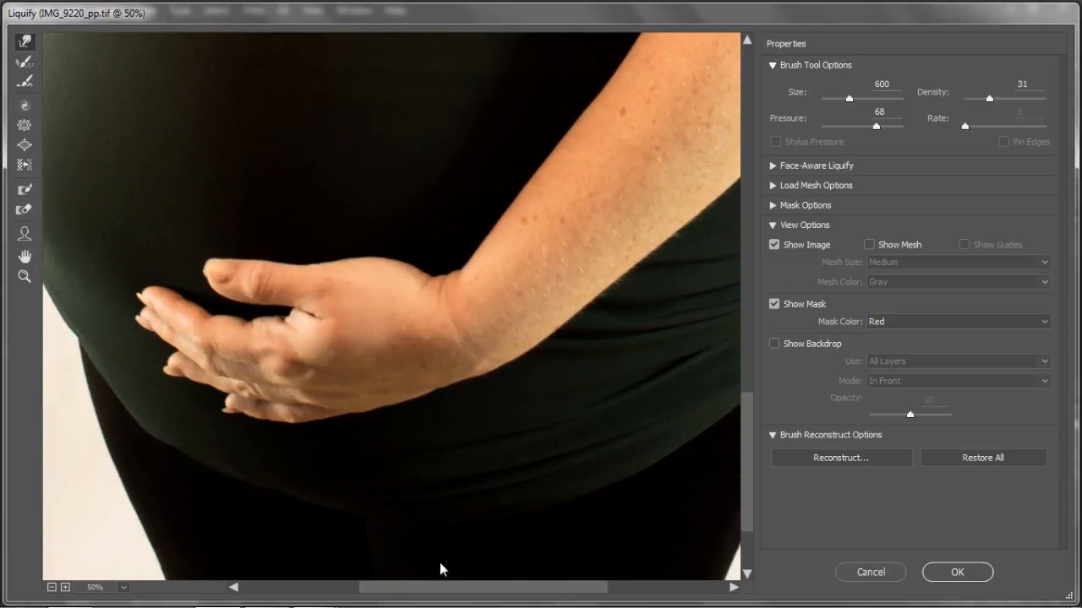
left_click_drag(436, 589, 392, 589)
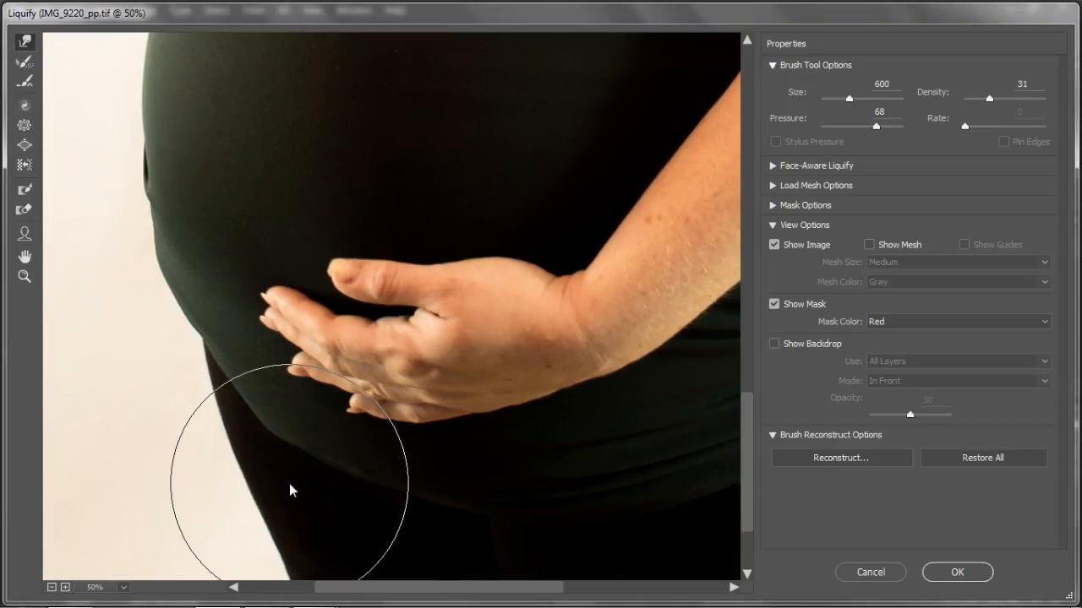
key("bracketleft")
key("bracketleft")
key("bracketleft")
key("bracketleft")
key("bracketleft")
key("bracketleft")
key("bracketleft")
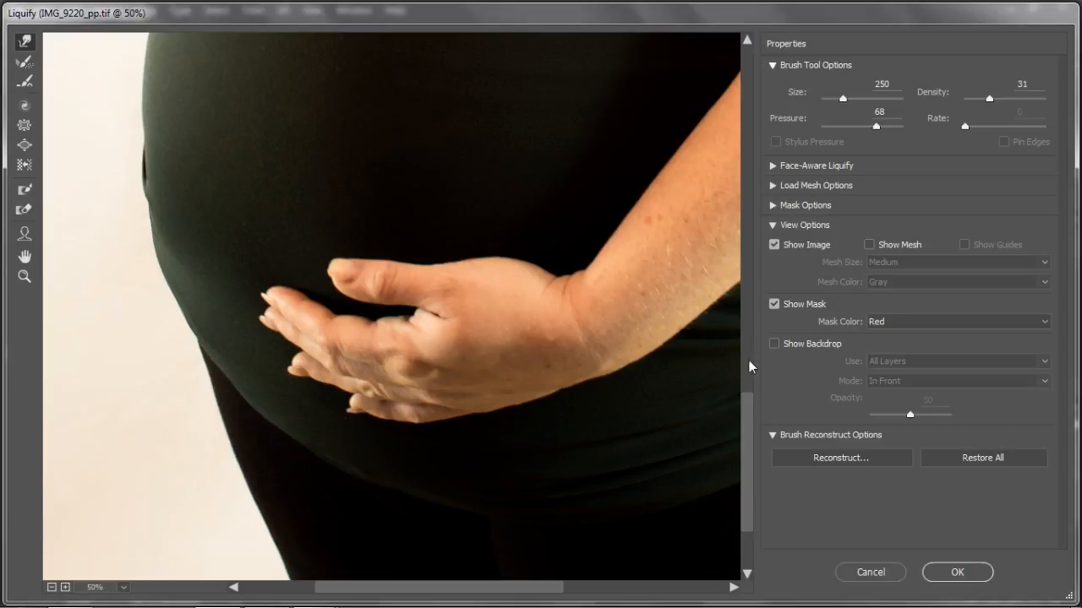
scroll(749, 360, "down", 3)
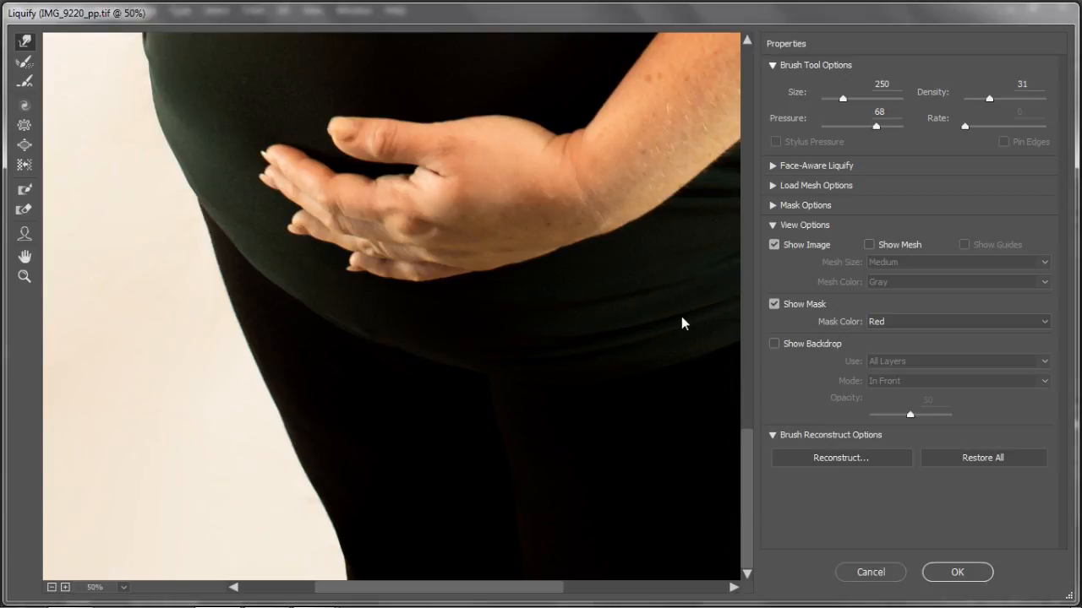
Step: Round out the belly on the photo's left with the Bloat tool at brush size 700
scroll(681, 316, "down", 2)
scroll(684, 323, "down", 1)
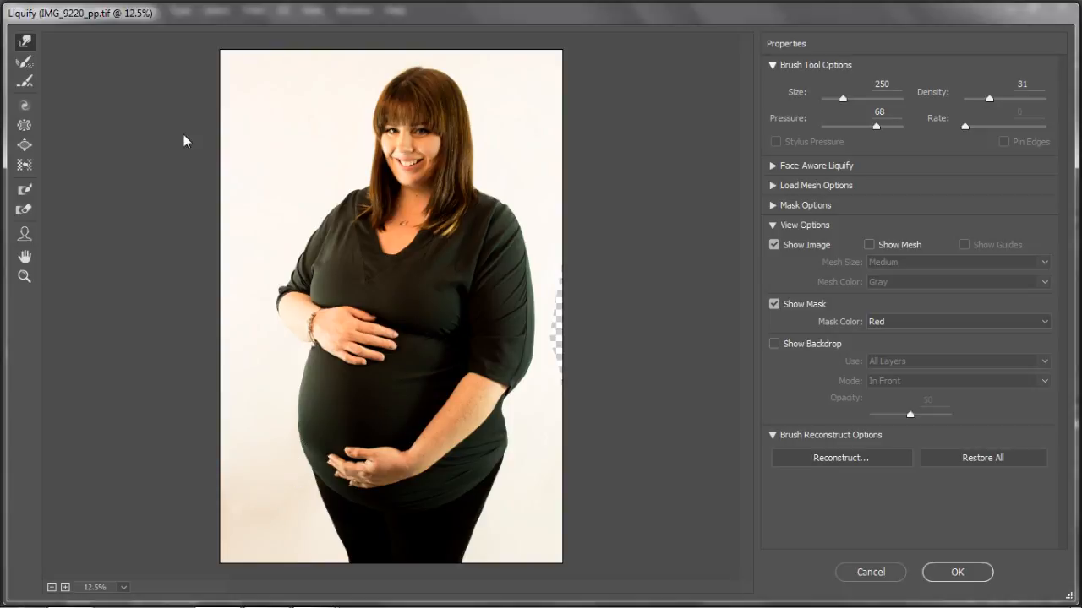
left_click(21, 147)
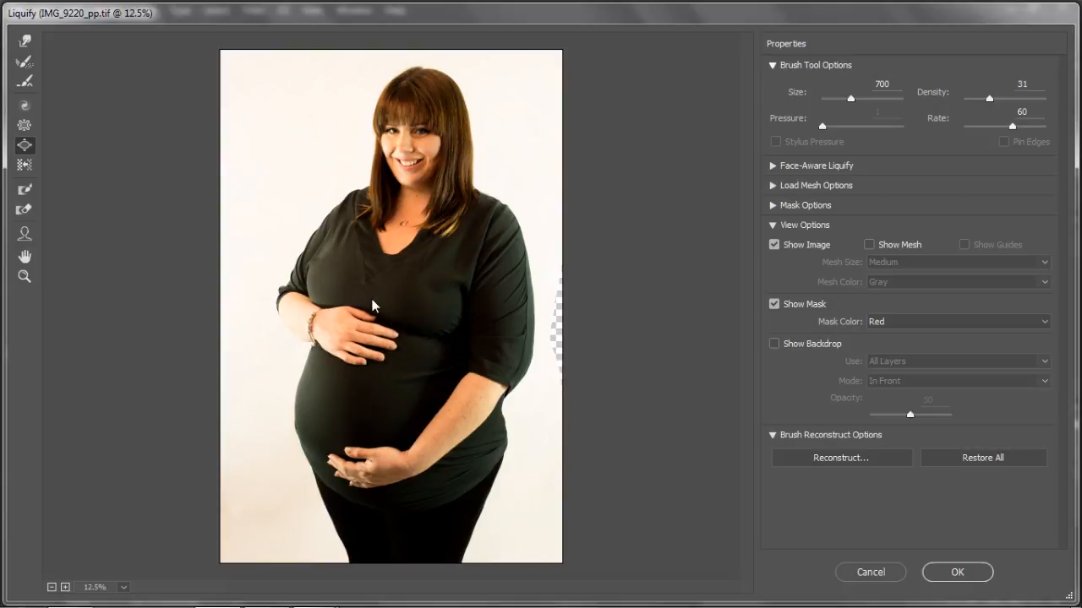
Step: Reshape the lower edge of the wrist beside the bracelet with the Forward Warp tool at brush size 150
left_click(25, 41)
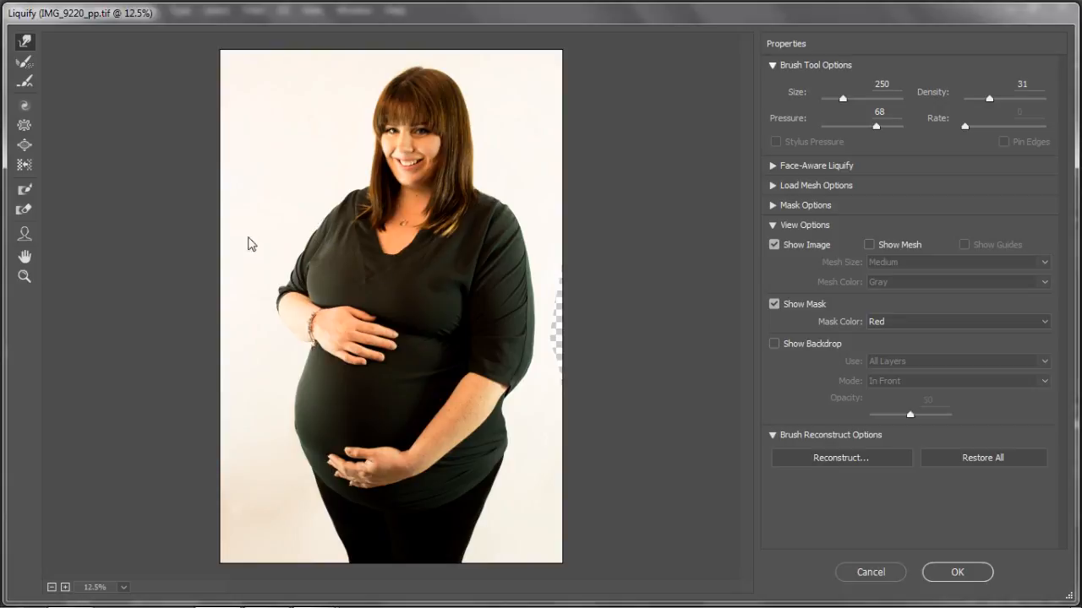
key("ctrl+plus")
key("ctrl+plus")
key("ctrl+plus")
key("ctrl+plus")
left_click_drag(749, 291, 748, 326)
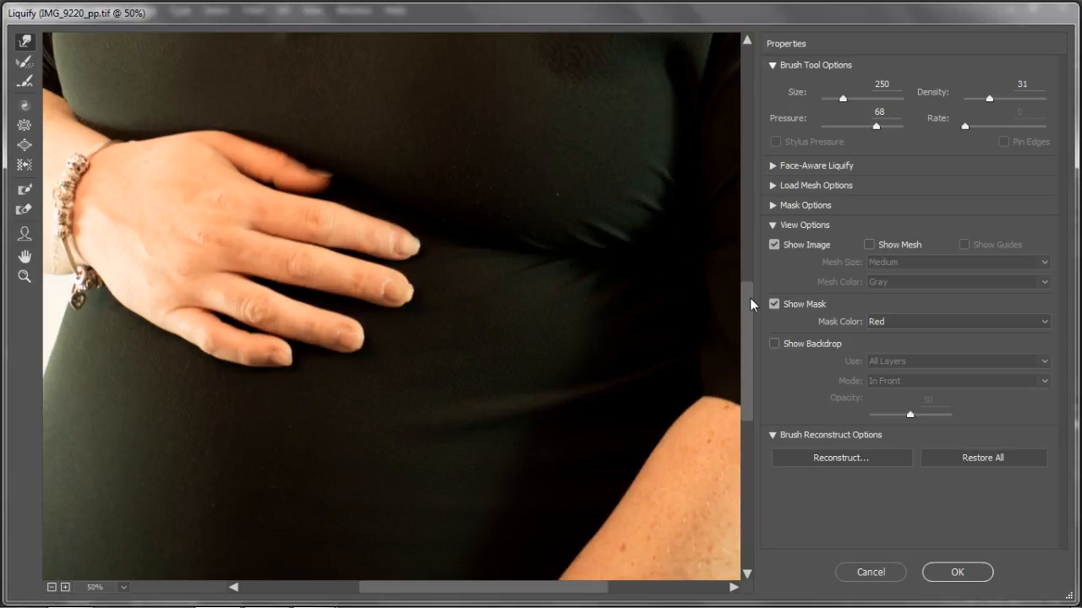
left_click_drag(749, 298, 680, 250)
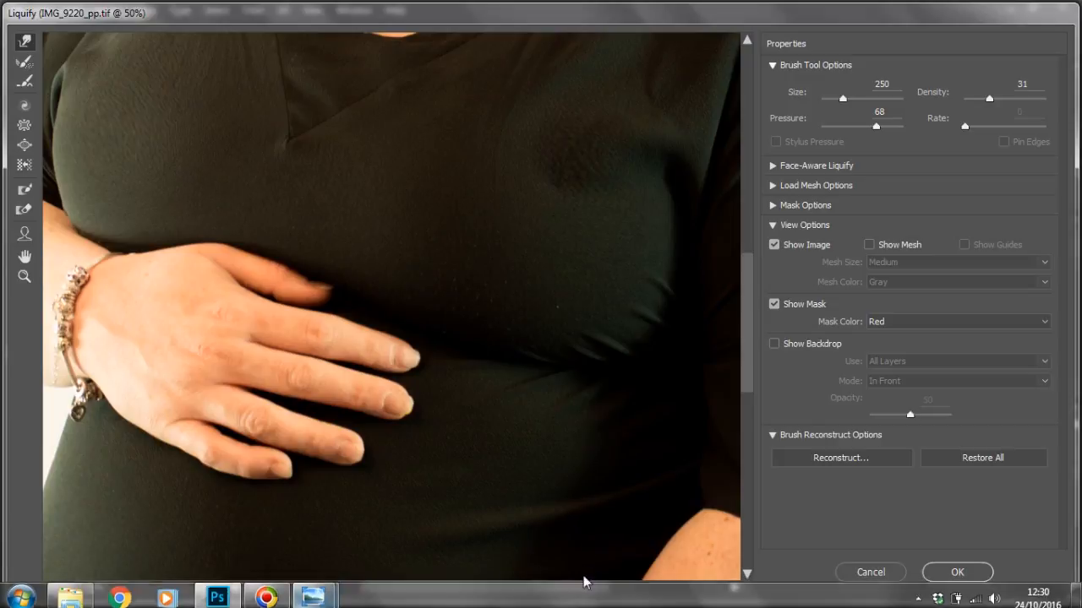
left_click_drag(582, 594, 502, 596)
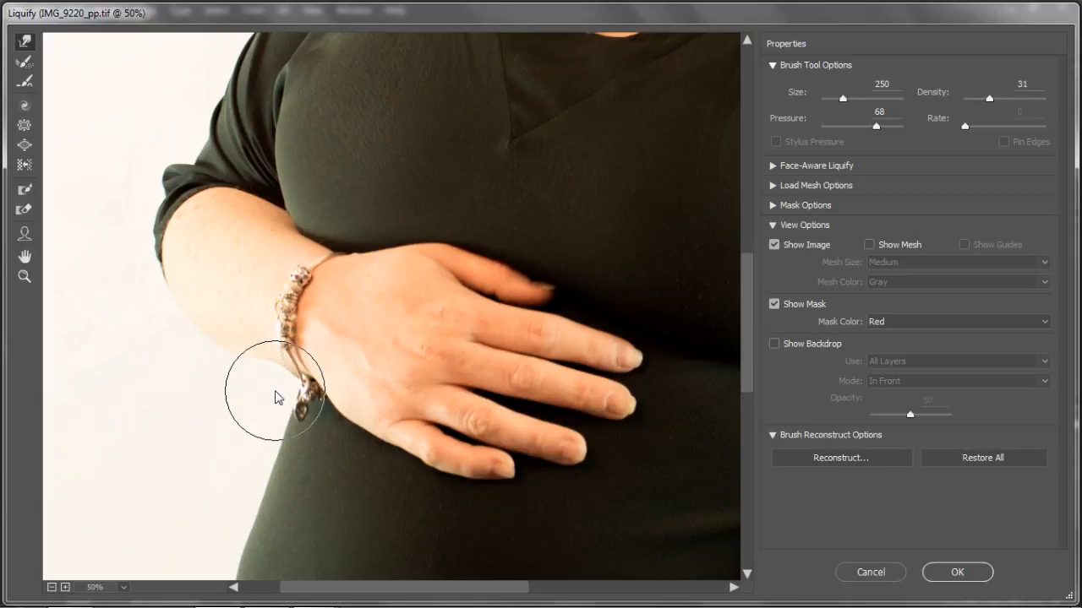
key("ctrl")
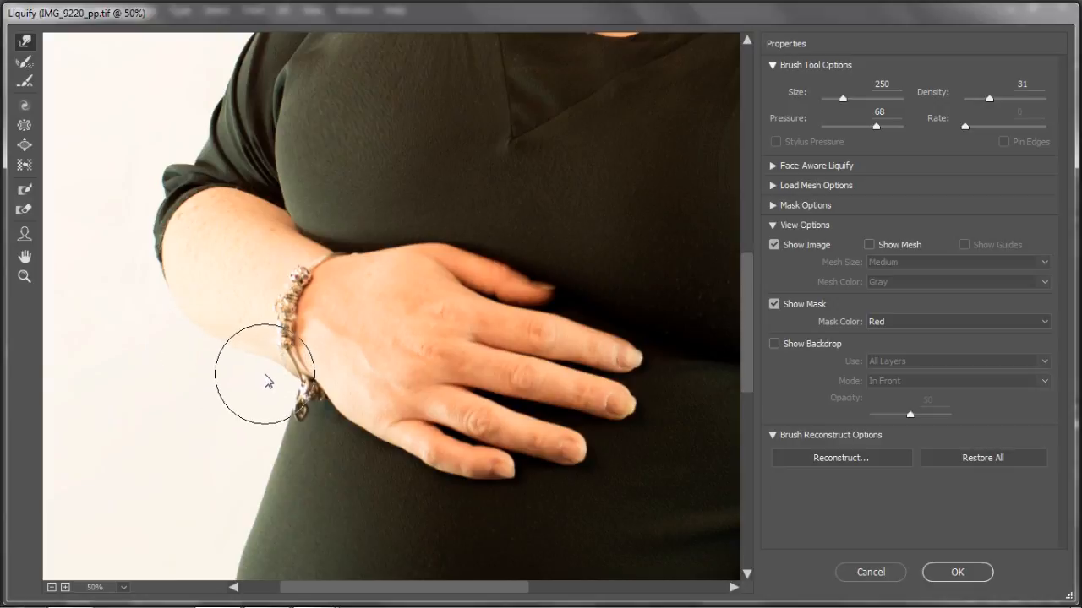
key("bracketleft")
key("bracketleft")
key("bracketleft")
key("bracketleft")
key("bracketleft")
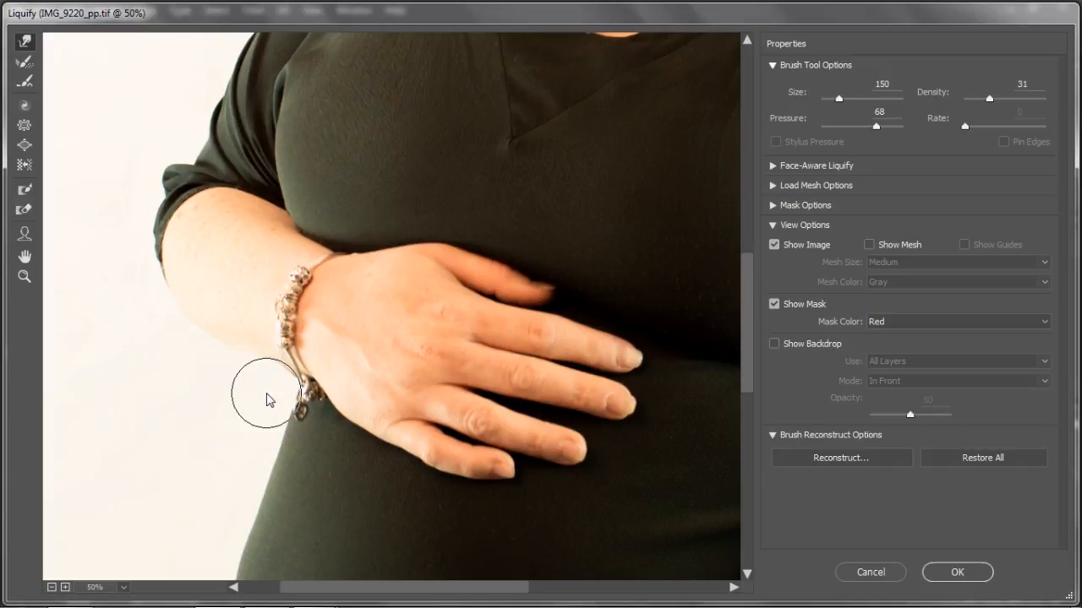
left_click_drag(276, 386, 287, 379)
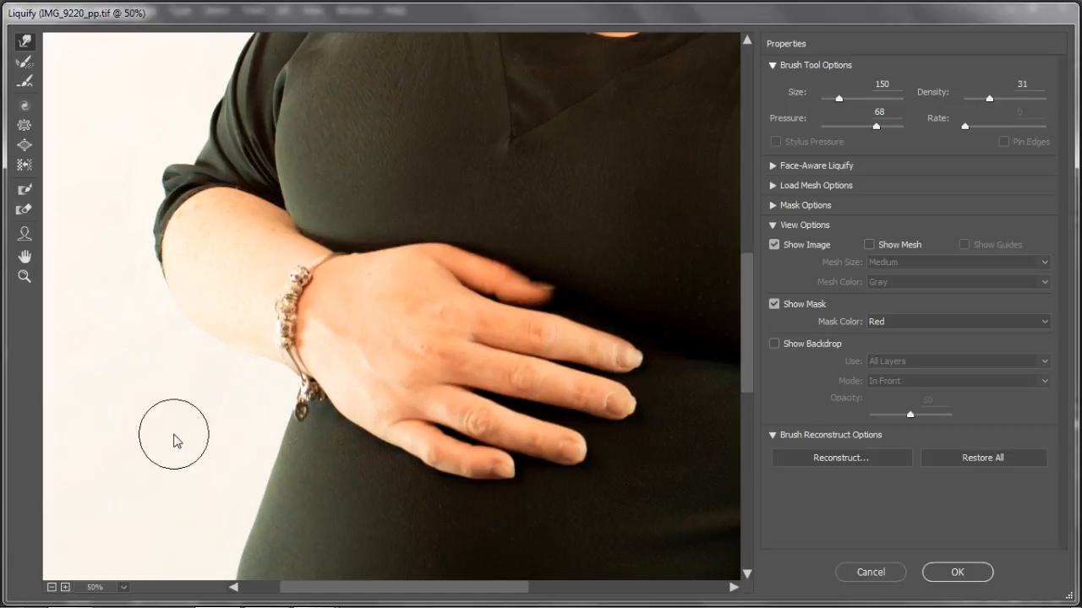
key("ctrl+0")
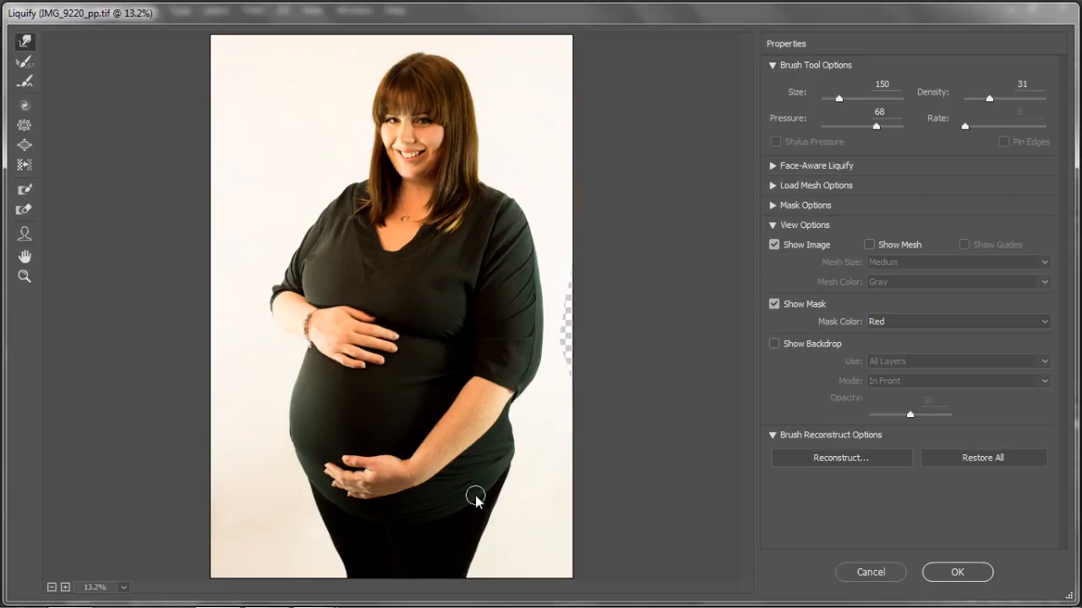
Step: Apply the Liquify reshaping to Layer 1
left_click(972, 579)
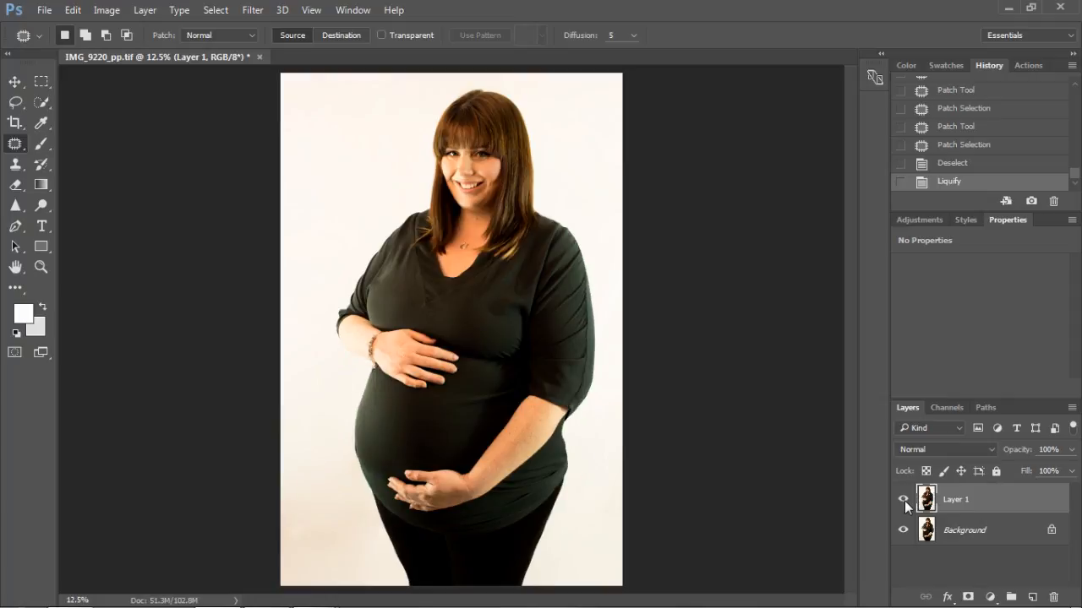
Step: Compare the retouched portrait with the original by repeatedly hiding and showing Layer 1
left_click(903, 499)
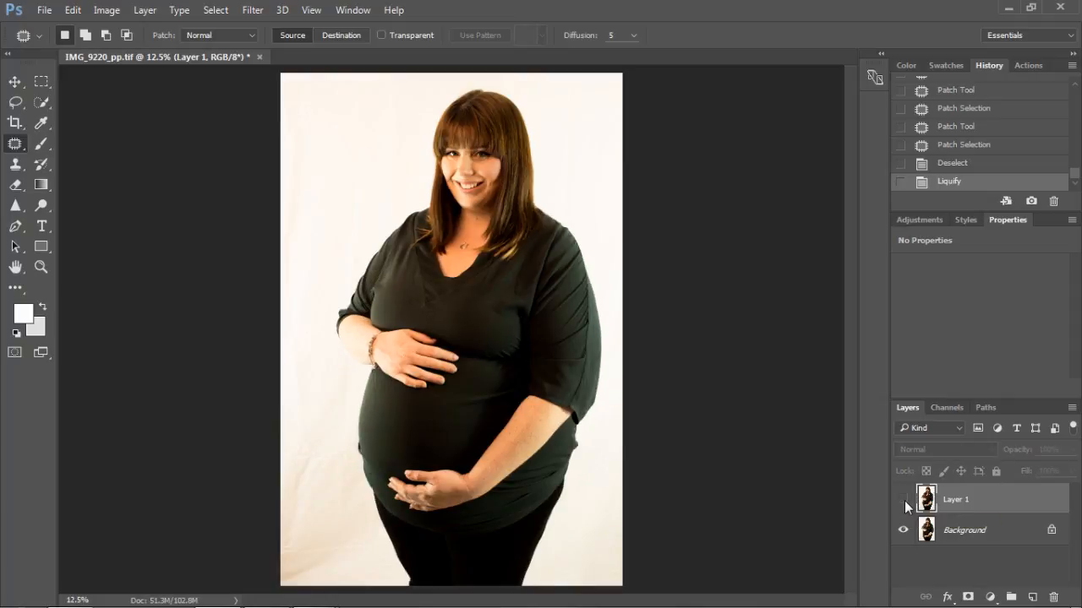
left_click(903, 499)
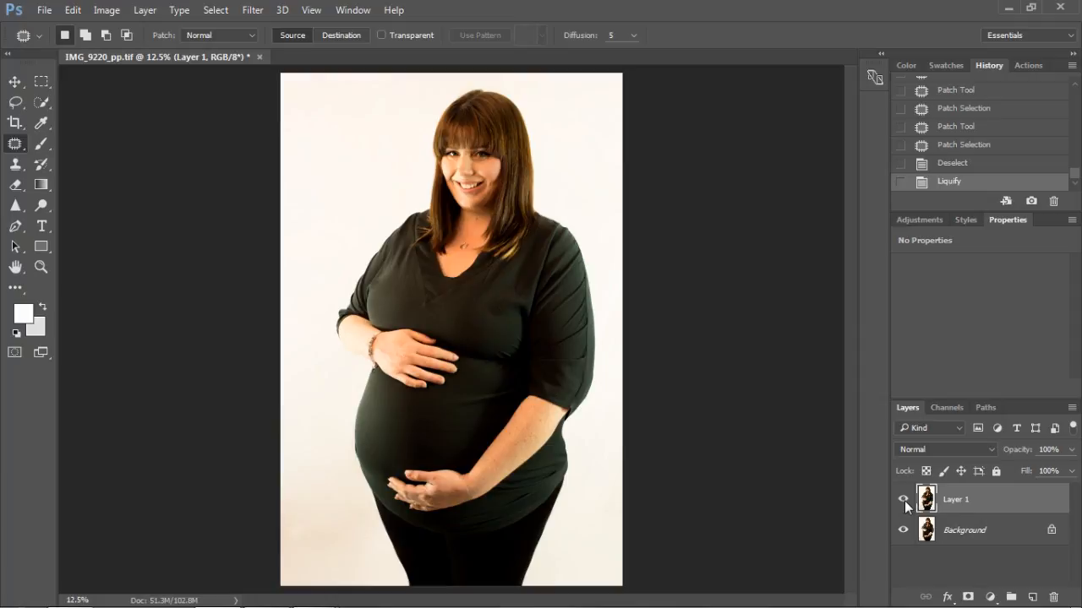
left_click(902, 499)
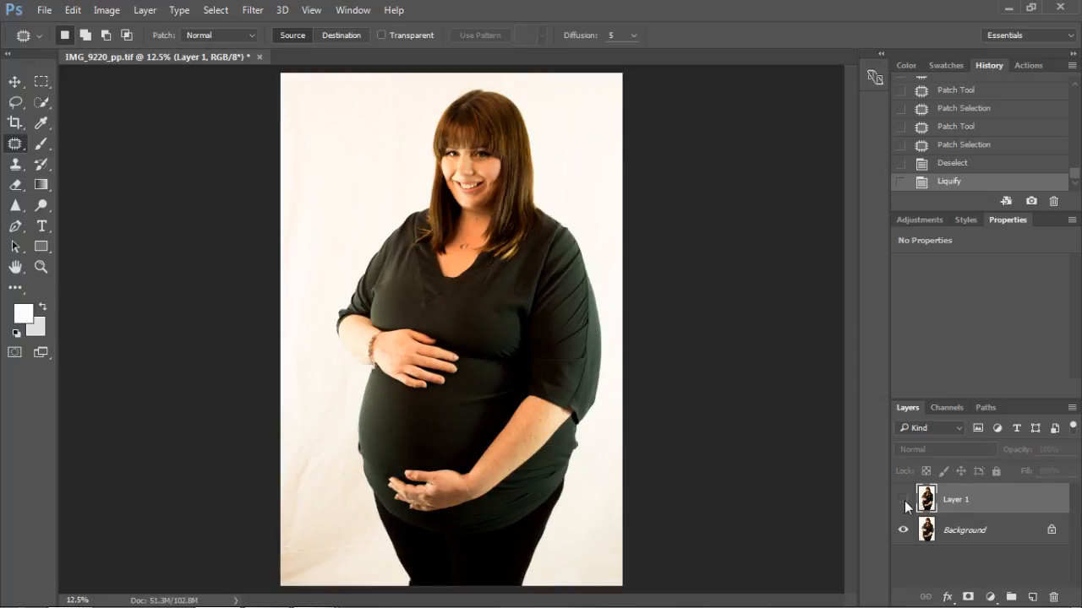
left_click(903, 499)
left_click(903, 499)
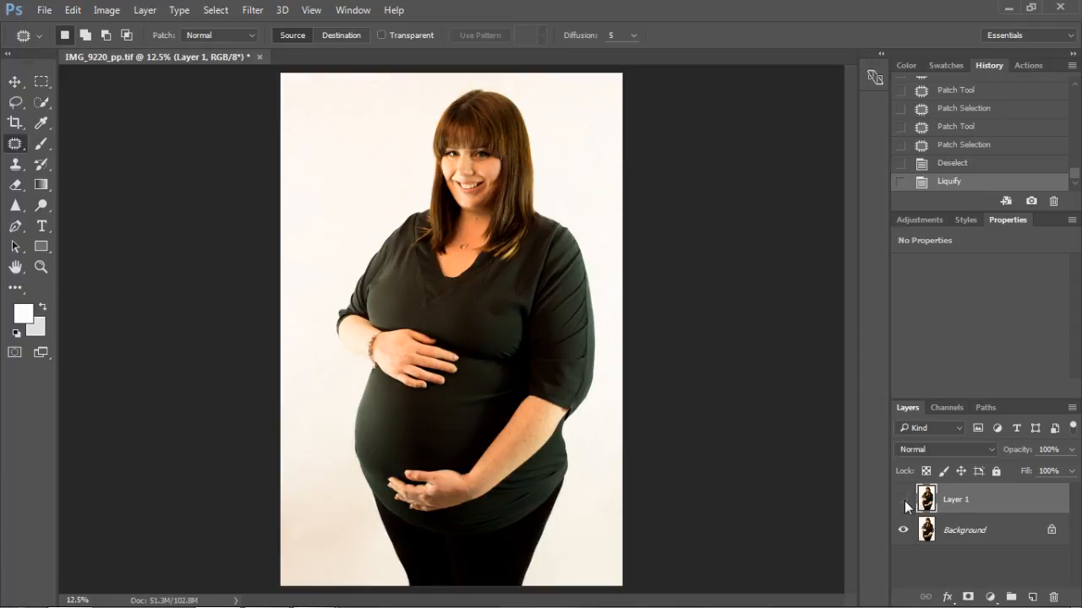
left_click(902, 499)
left_click(902, 501)
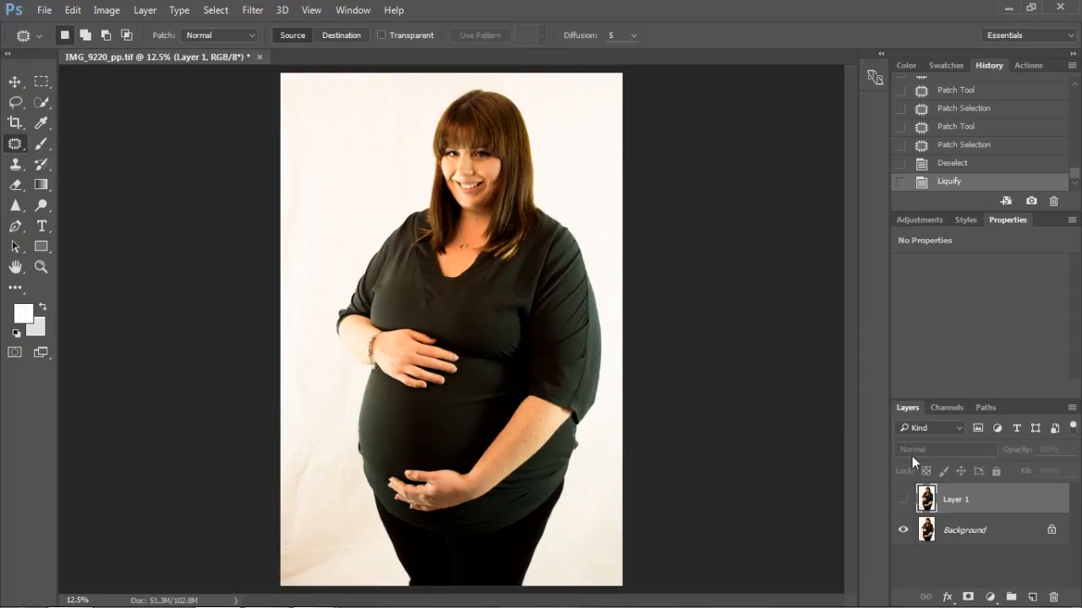
left_click(903, 500)
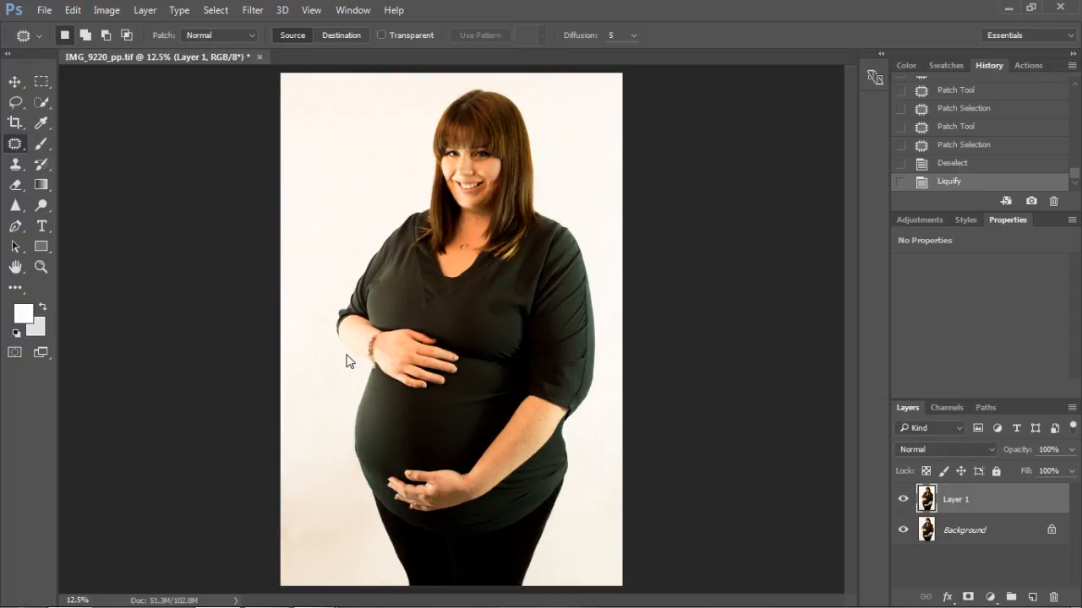
left_click(901, 501)
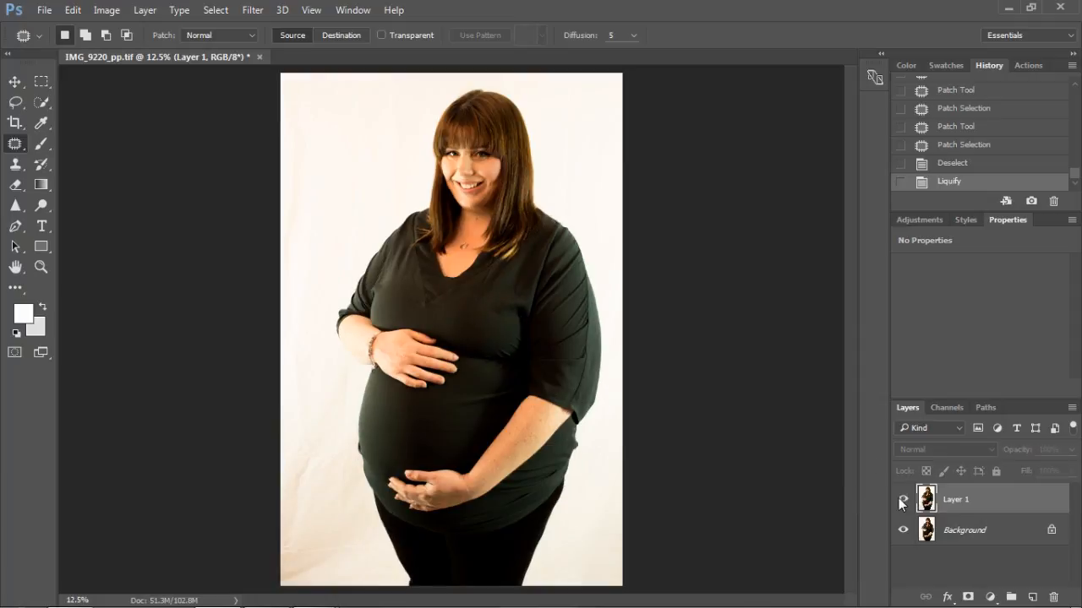
left_click(901, 502)
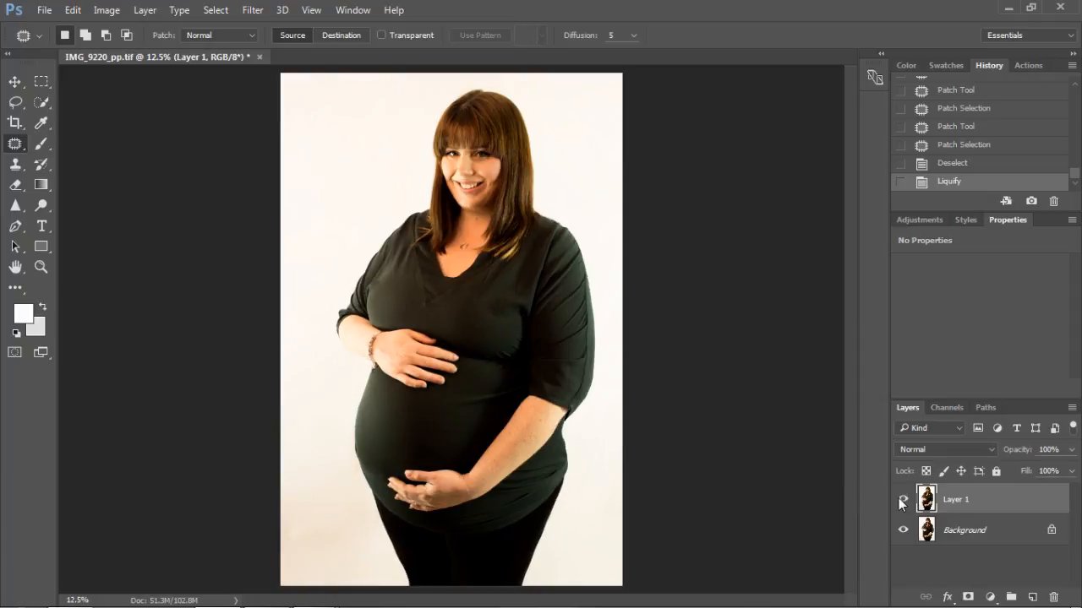
left_click(901, 504)
left_click(901, 504)
Step: Patch the uneven top fabric on the photo's left chest and at the lower middle of the chest with smoother fabric
scroll(384, 276, "up", 3)
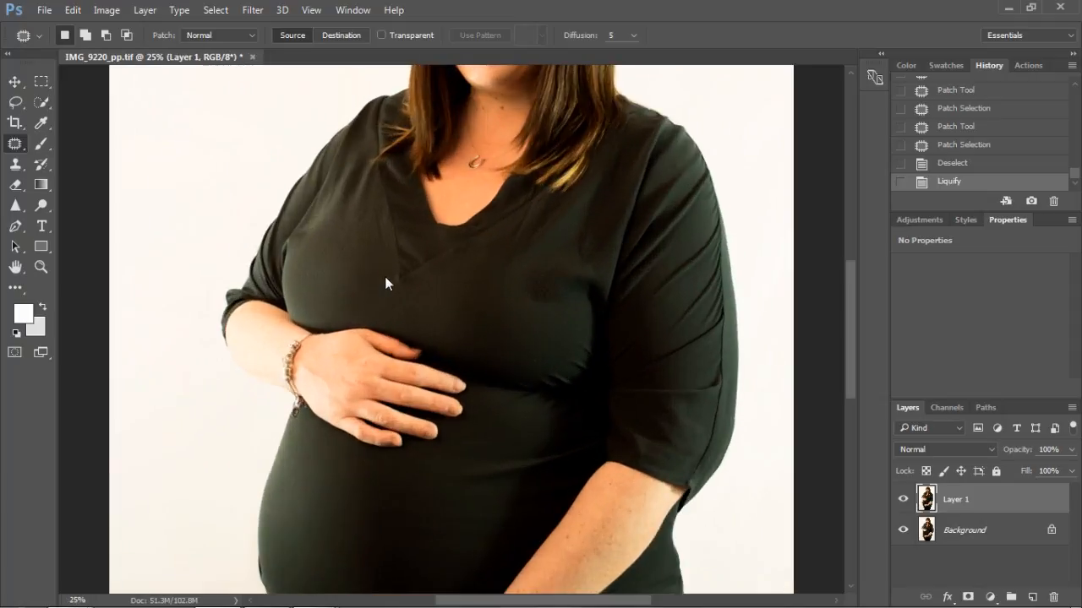
scroll(384, 276, "up", 1)
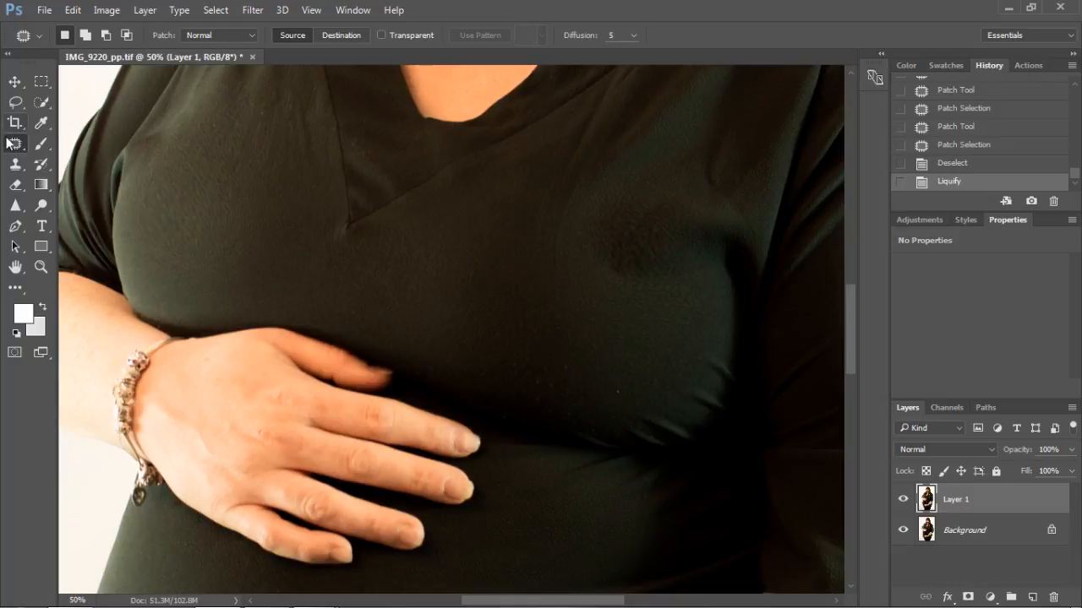
mouse_move(230, 252)
left_mouse_down()
mouse_move(234, 164)
mouse_move(229, 259)
mouse_move(289, 251)
mouse_move(465, 269)
left_mouse_up()
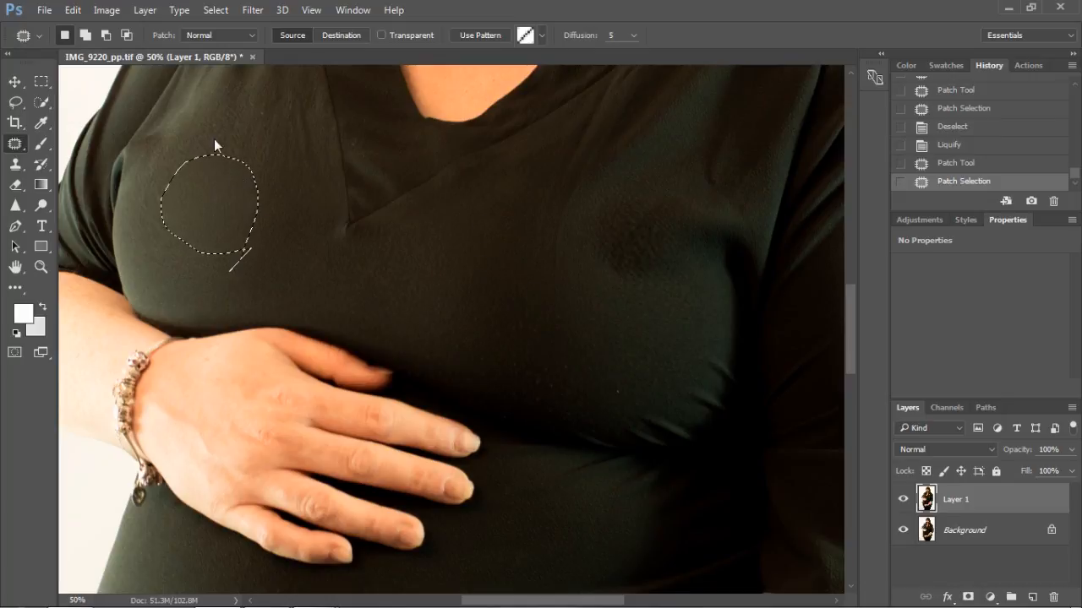
mouse_move(558, 344)
left_mouse_down()
mouse_move(513, 356)
mouse_move(589, 359)
mouse_move(557, 344)
left_mouse_up()
left_click_drag(555, 394, 506, 266)
Step: Patch the dark textured area on the chest at the photo's right with smooth fabric from the middle
mouse_move(657, 323)
left_mouse_down()
mouse_move(579, 256)
mouse_move(682, 311)
left_mouse_up()
left_click_drag(662, 254, 512, 282)
mouse_move(640, 170)
left_mouse_down()
mouse_move(596, 218)
mouse_move(709, 267)
mouse_move(709, 213)
mouse_move(642, 171)
left_mouse_up()
mouse_move(656, 231)
left_mouse_down()
mouse_move(530, 299)
mouse_move(500, 290)
left_mouse_up()
Step: Patch the uneven fabric between the neckline and the chest on the photo's right with cleaner fabric nearby
mouse_move(569, 286)
left_mouse_down()
mouse_move(500, 252)
mouse_move(558, 181)
left_mouse_up()
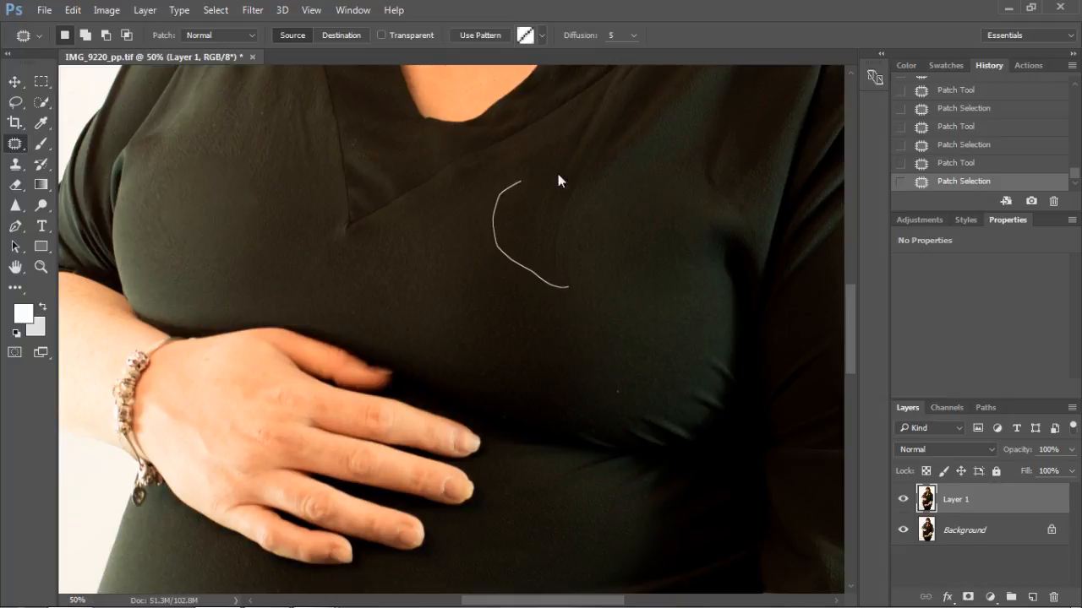
left_click_drag(571, 279, 568, 286)
mouse_move(532, 218)
left_mouse_down()
mouse_move(445, 266)
mouse_move(447, 290)
mouse_move(433, 295)
left_mouse_up()
mouse_move(648, 303)
left_mouse_down()
mouse_move(642, 384)
mouse_move(680, 321)
mouse_move(640, 308)
mouse_move(521, 338)
left_mouse_up()
mouse_move(607, 204)
left_mouse_down()
mouse_move(566, 210)
mouse_move(645, 97)
mouse_move(601, 203)
left_mouse_up()
left_click_drag(612, 143, 545, 265)
left_click(435, 280)
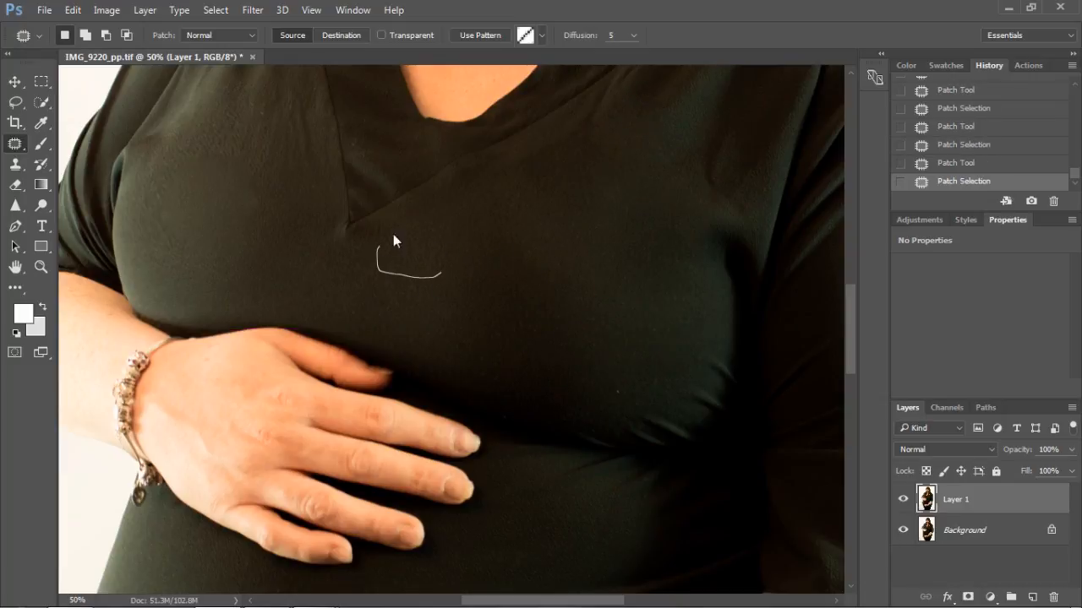
Step: Patch the fabric below the V-neck point and beside its seam on the photo's left with smooth mid-chest fabric
left_click_drag(429, 287, 429, 288)
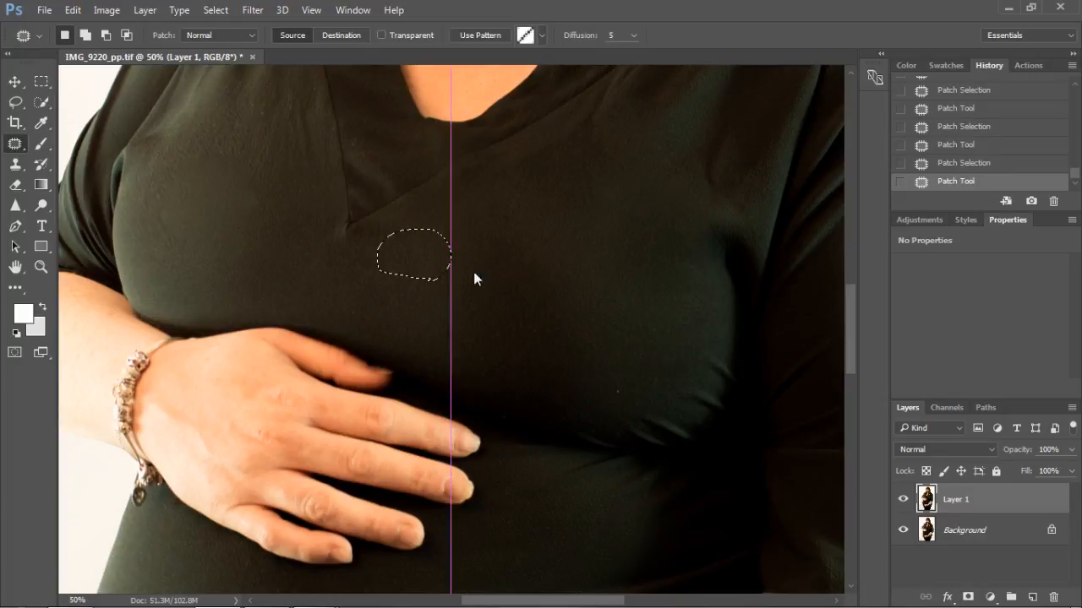
left_click(284, 206)
mouse_move(284, 206)
left_mouse_down()
mouse_move(223, 121)
mouse_move(298, 175)
mouse_move(276, 200)
mouse_move(474, 285)
left_mouse_up()
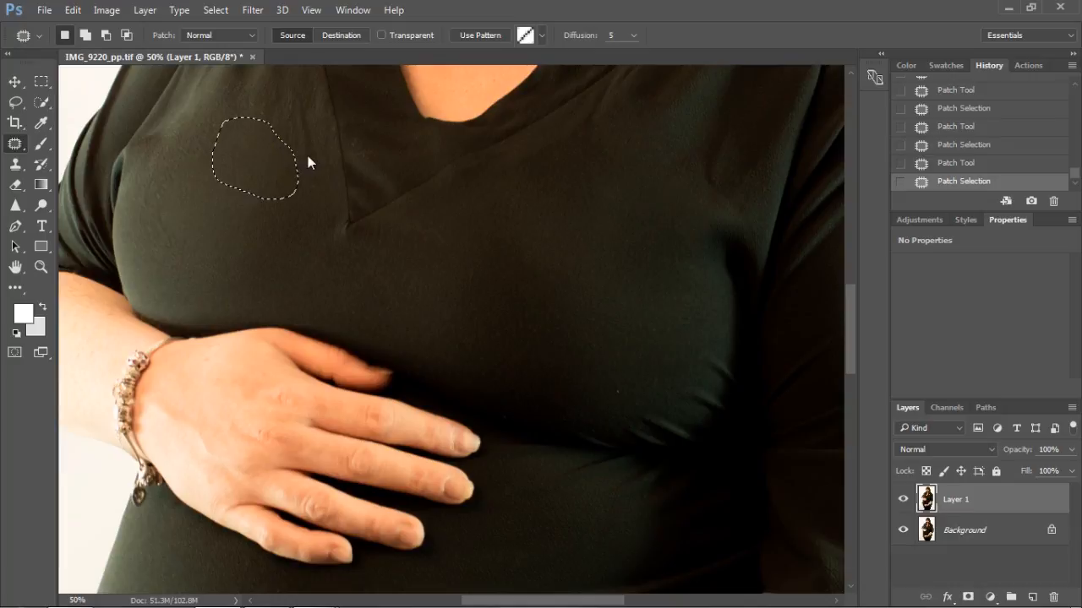
left_click_drag(325, 162, 298, 63)
left_click_drag(306, 157, 317, 158)
mouse_move(270, 92)
left_mouse_down()
mouse_move(523, 226)
mouse_move(524, 241)
left_mouse_up()
Step: Even out the outer chest fabric on the photo's left by patching it with smooth fabric from the middle of the chest
left_click_drag(199, 251, 162, 260)
mouse_move(171, 148)
left_mouse_down()
mouse_move(216, 142)
mouse_move(241, 193)
mouse_move(219, 236)
mouse_move(194, 248)
left_mouse_up()
left_click_drag(196, 187, 487, 250)
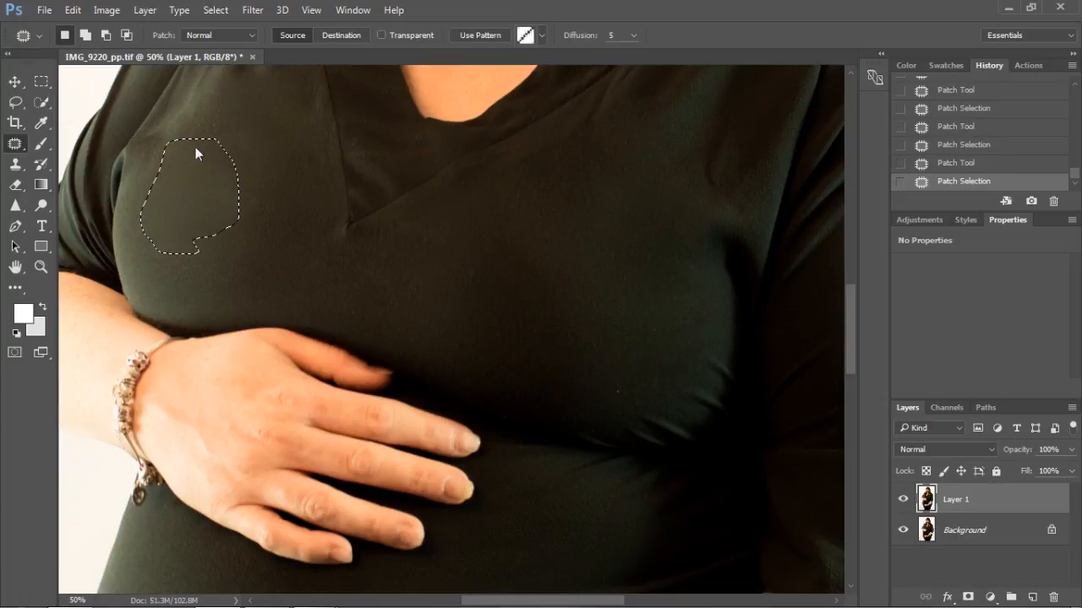
left_click_drag(193, 155, 497, 272)
key("ctrl+d")
mouse_move(176, 108)
left_mouse_down()
mouse_move(199, 168)
mouse_move(492, 304)
left_mouse_up()
mouse_move(146, 245)
left_mouse_down()
mouse_move(140, 182)
mouse_move(173, 145)
mouse_move(219, 200)
mouse_move(147, 275)
mouse_move(146, 228)
mouse_move(375, 291)
mouse_move(501, 267)
mouse_move(561, 281)
left_mouse_up()
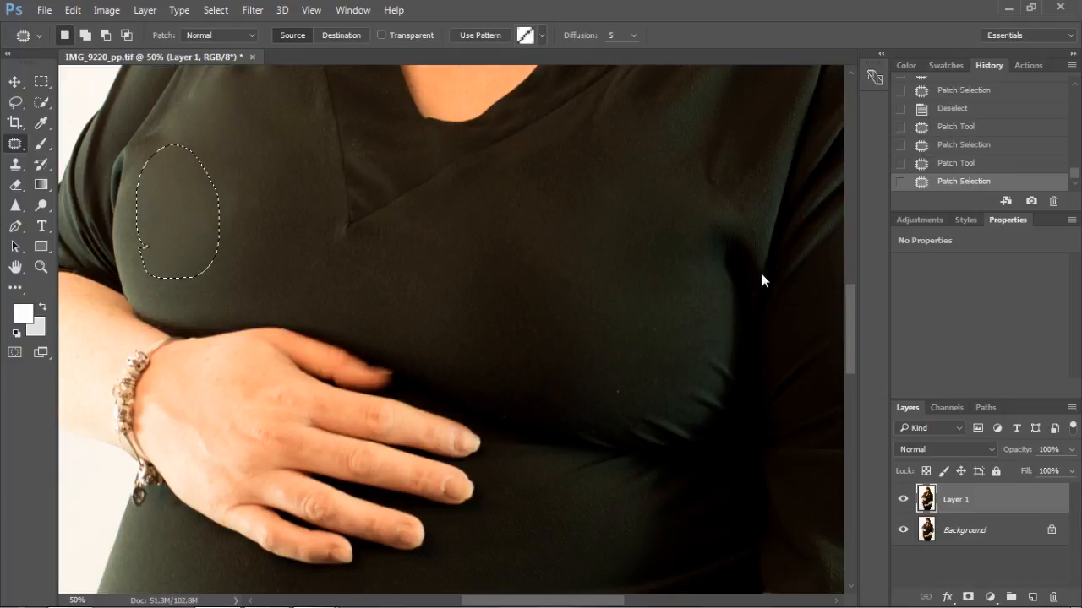
Step: Patch the upper chest fabric below the hair on the photo's right with smoother fabric nearer the middle
left_click_drag(850, 297, 848, 277)
mouse_move(717, 313)
left_mouse_down()
mouse_move(689, 338)
mouse_move(725, 381)
mouse_move(766, 363)
mouse_move(716, 314)
left_mouse_up()
left_click_drag(719, 353, 602, 401)
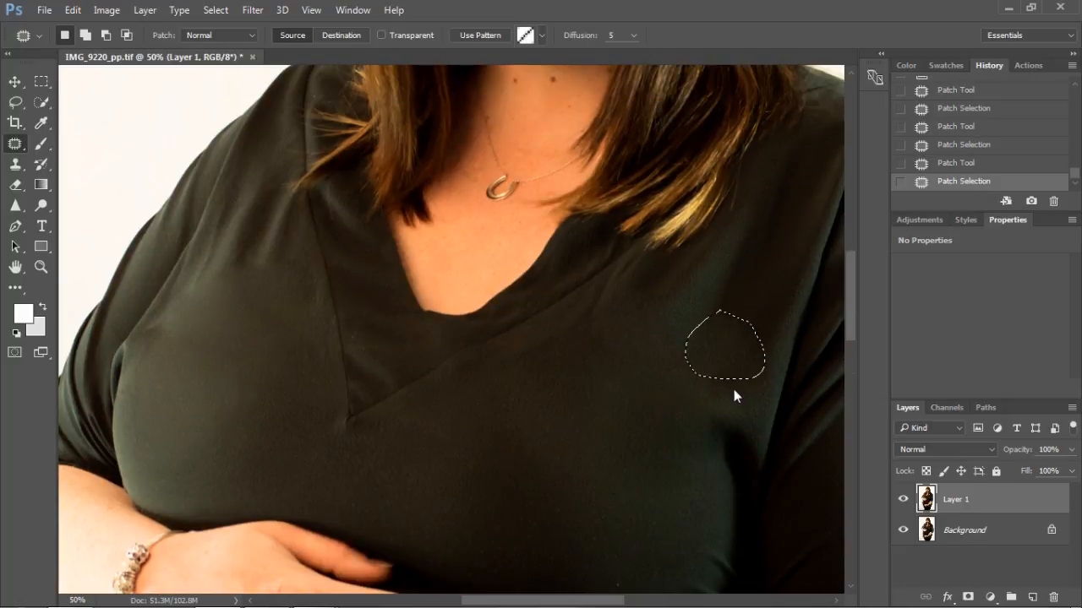
mouse_move(692, 386)
left_mouse_down()
mouse_move(765, 407)
mouse_move(722, 362)
mouse_move(592, 429)
left_mouse_up()
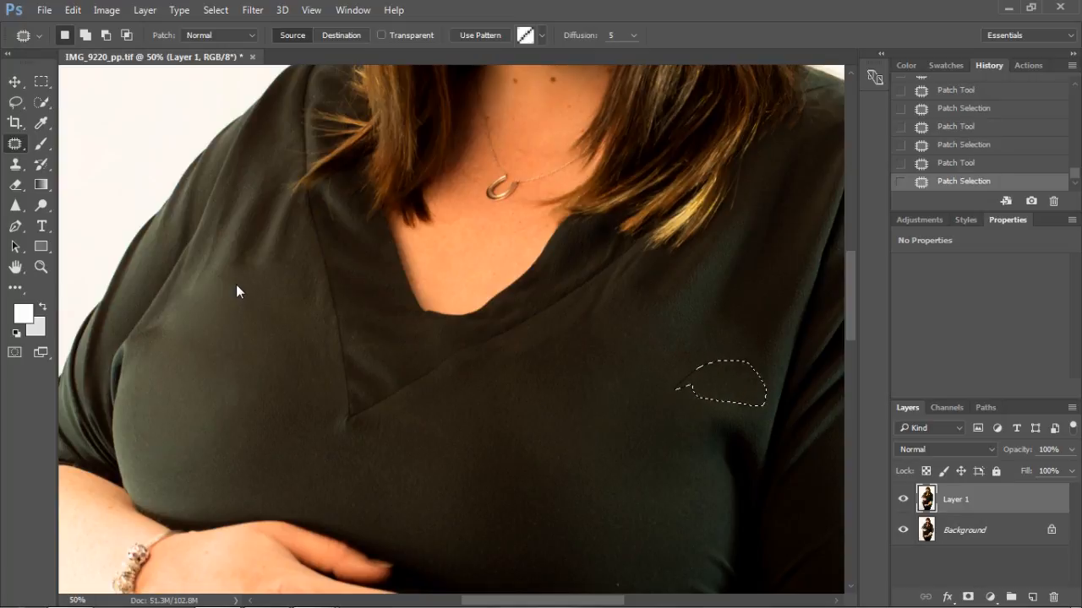
Step: Patch the fabric beside the V-neck seam on the photo's left with smooth fabric from the lower chest
left_click(324, 296)
mouse_move(241, 262)
left_mouse_down()
mouse_move(330, 307)
mouse_move(309, 417)
mouse_move(533, 476)
left_mouse_up()
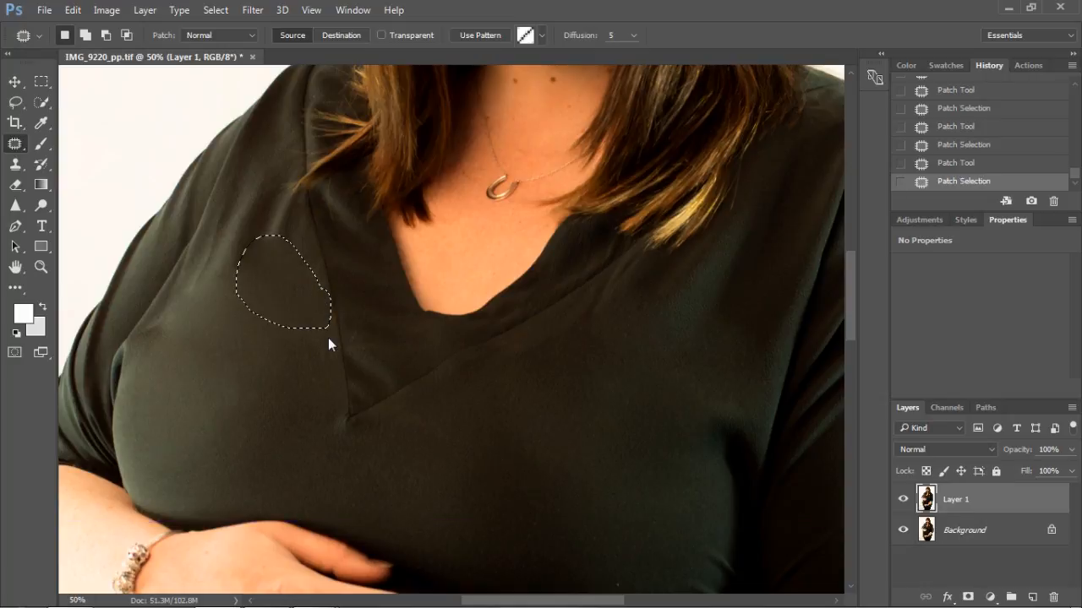
left_click(195, 306)
left_click_drag(247, 307, 165, 287)
Step: Patch the creases below the shoulder and hair tips on the photo's left with the fabric just below them
left_click(258, 300)
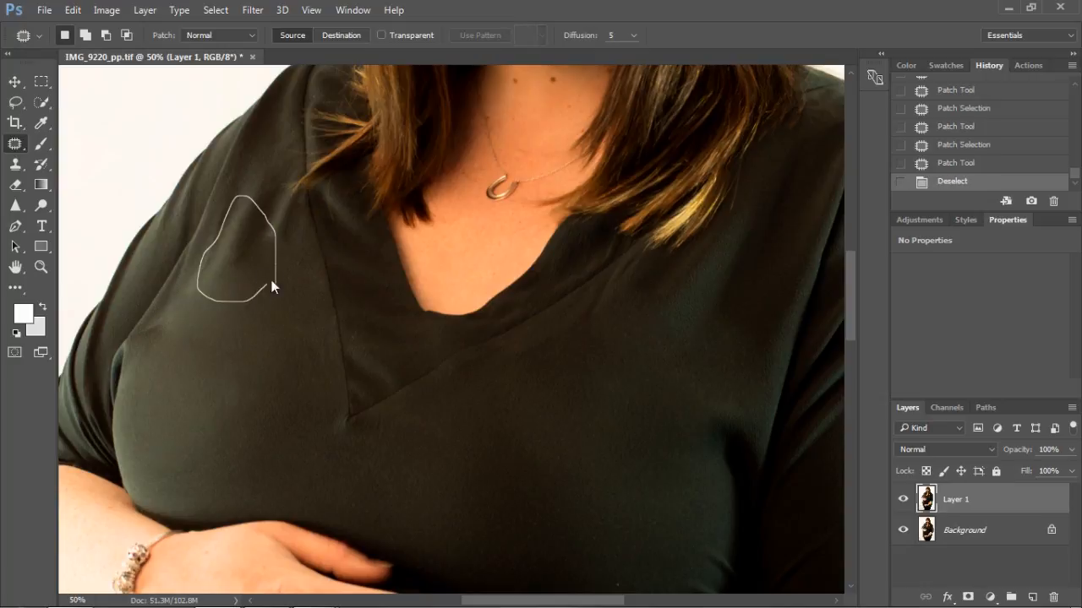
left_click_drag(269, 289, 272, 284)
mouse_move(242, 248)
left_mouse_down()
mouse_move(248, 328)
mouse_move(270, 360)
left_mouse_up()
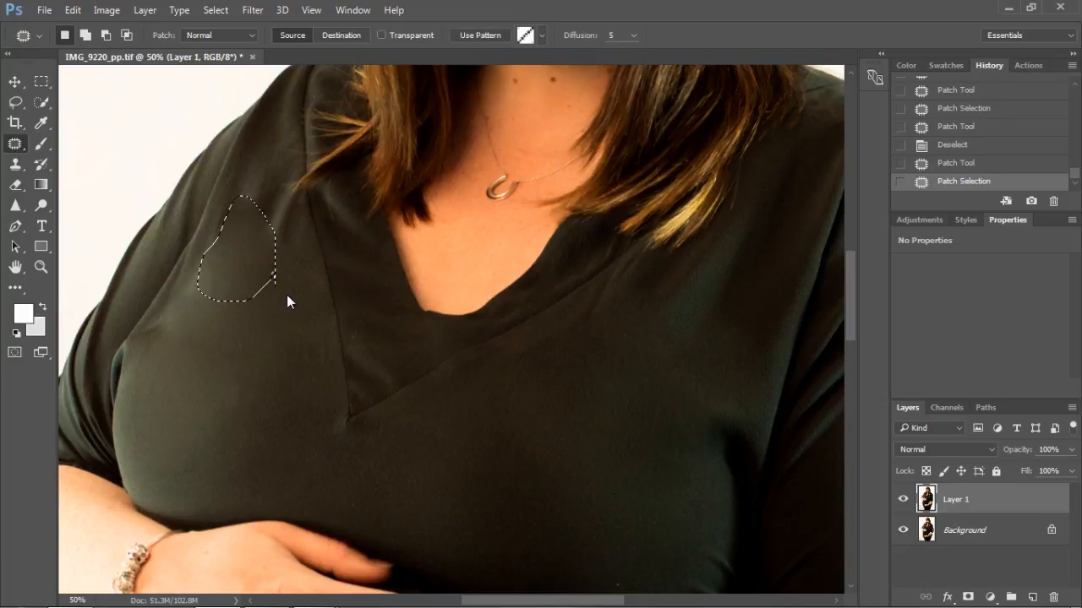
left_click_drag(294, 258, 264, 205)
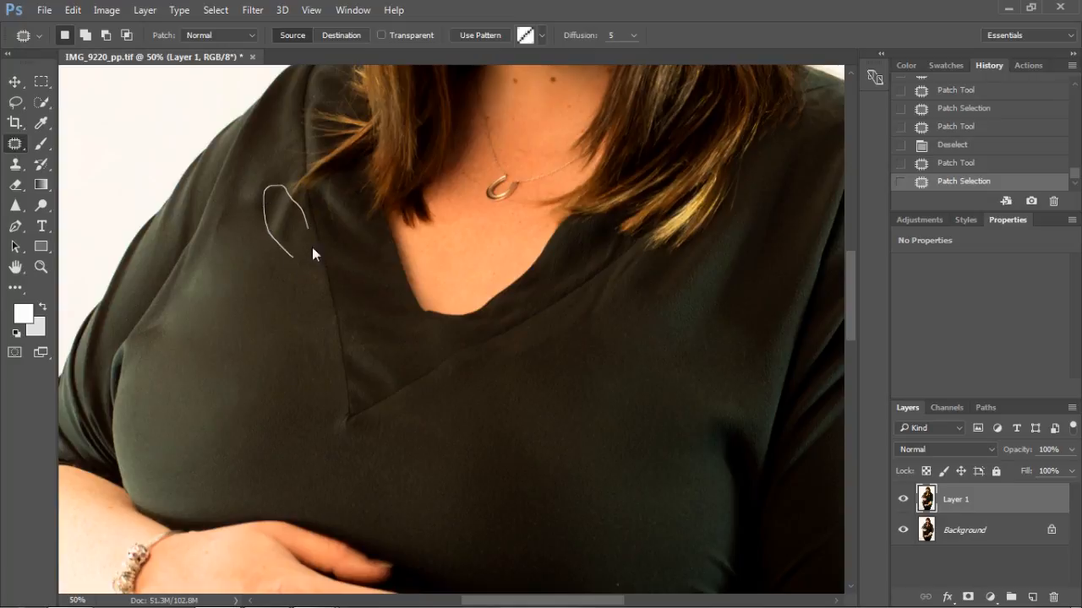
left_click_drag(291, 256, 259, 312)
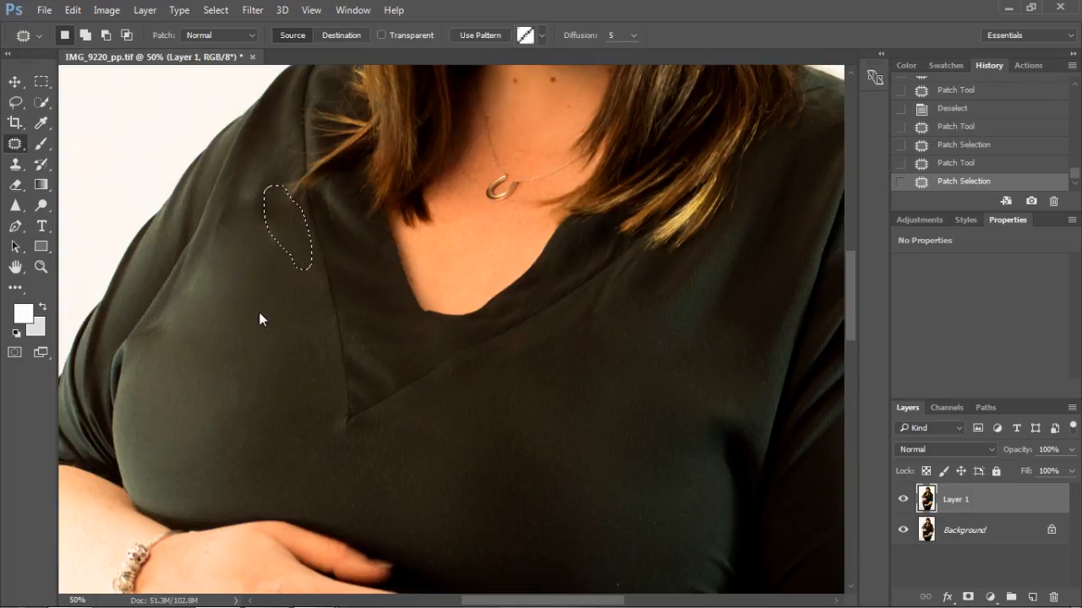
Step: Clear the selection and patch two remaining small spots on the photo's left, below the shoulder and on the chest
key("ctrl+minus")
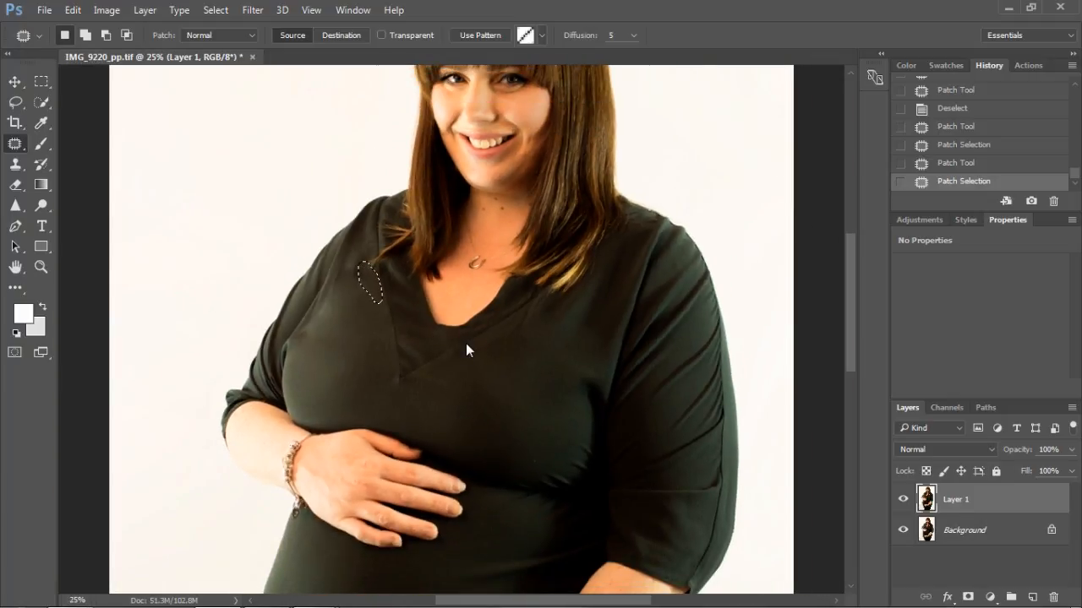
key("ctrl+d")
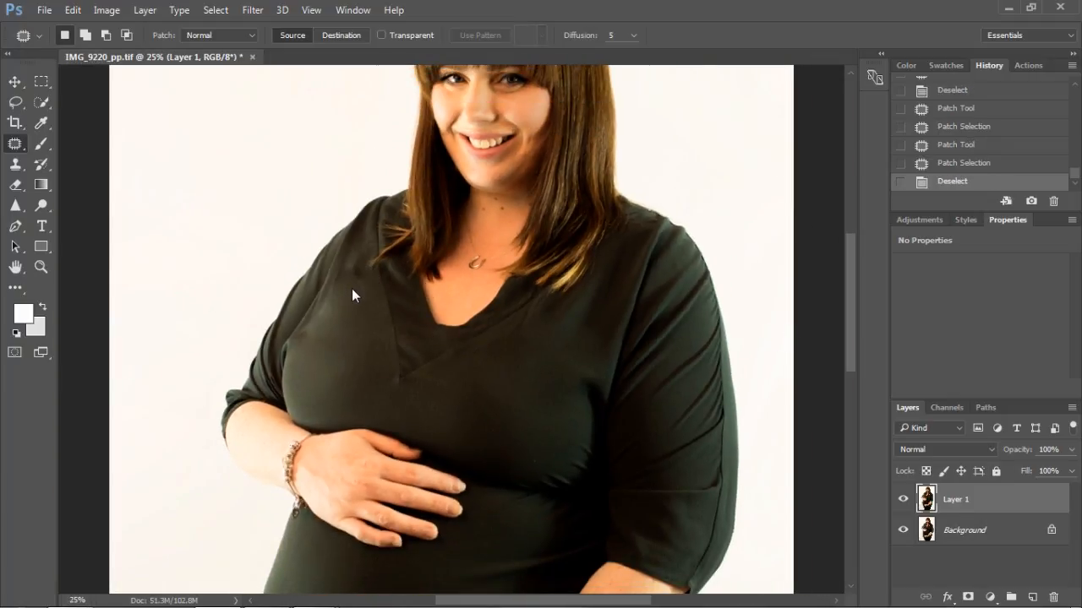
left_click_drag(361, 283, 358, 333)
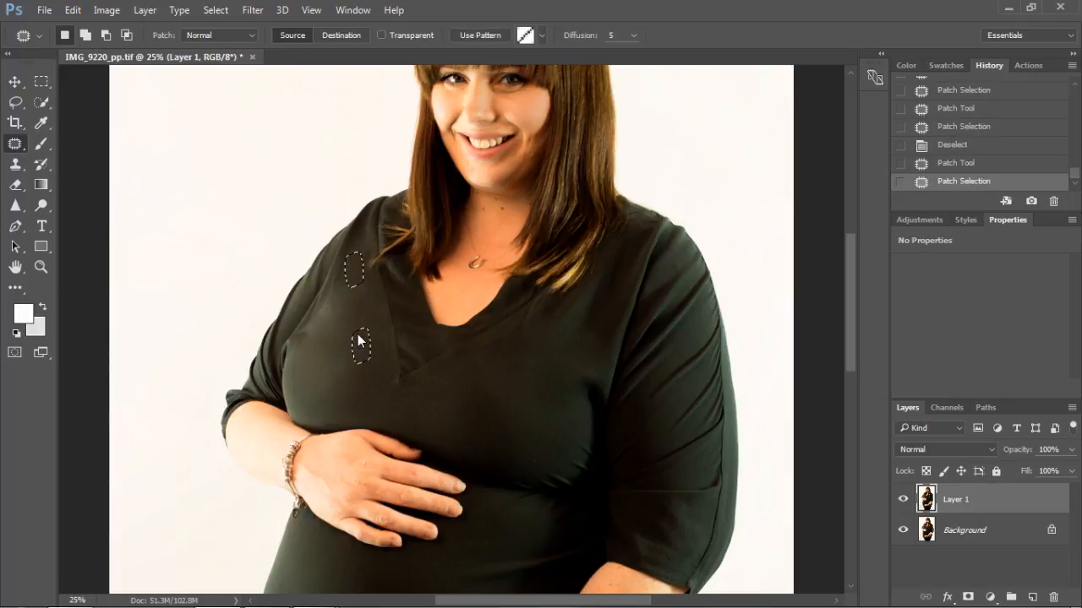
left_click_drag(328, 371, 362, 391)
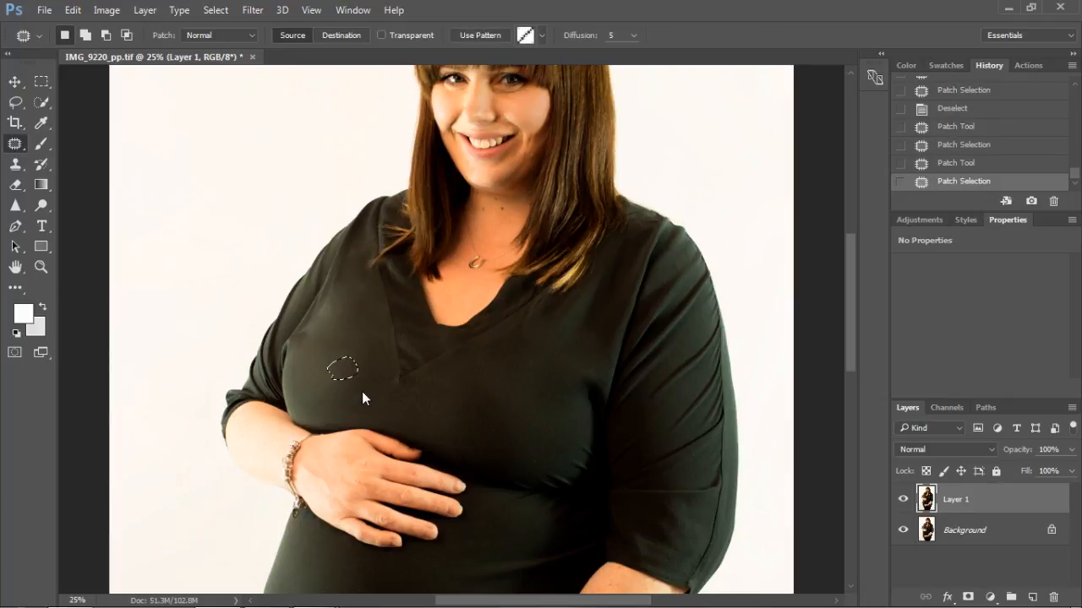
Step: Try to patch the belly fabric beside the forearm with fabric nearer the belly's centre, and undo it
left_click_drag(852, 301, 873, 386)
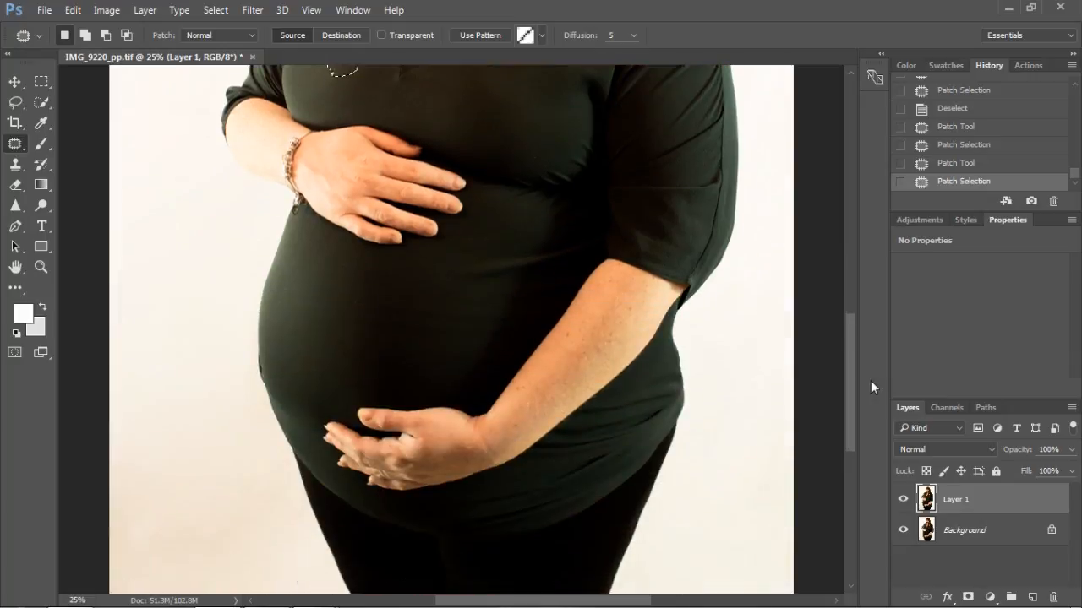
key("ctrl+plus")
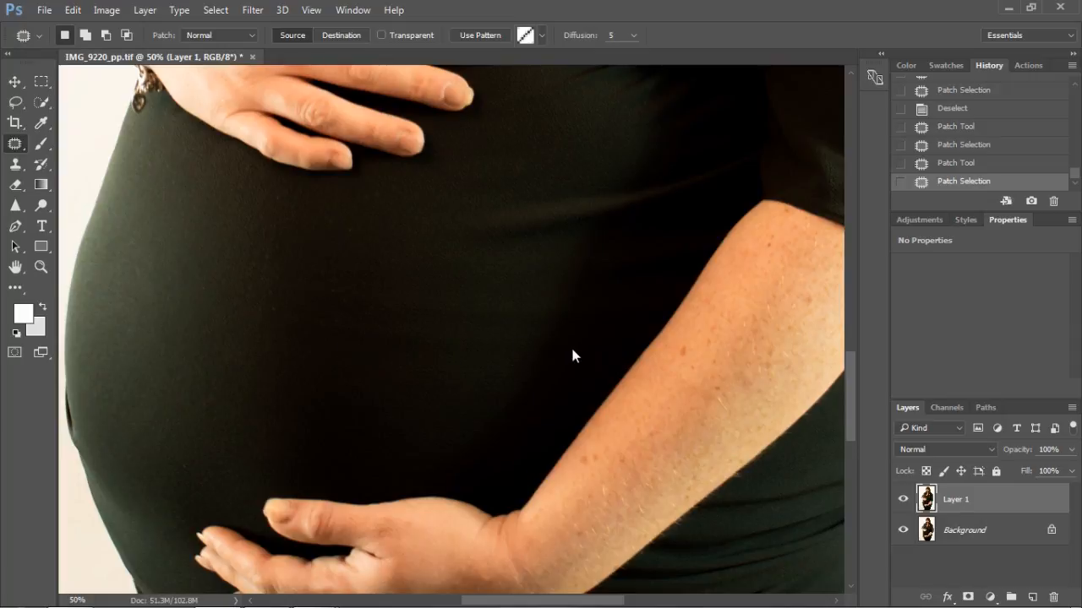
mouse_move(566, 322)
left_mouse_down()
mouse_move(520, 396)
mouse_move(564, 328)
mouse_move(425, 369)
left_mouse_up()
key("ctrl+z")
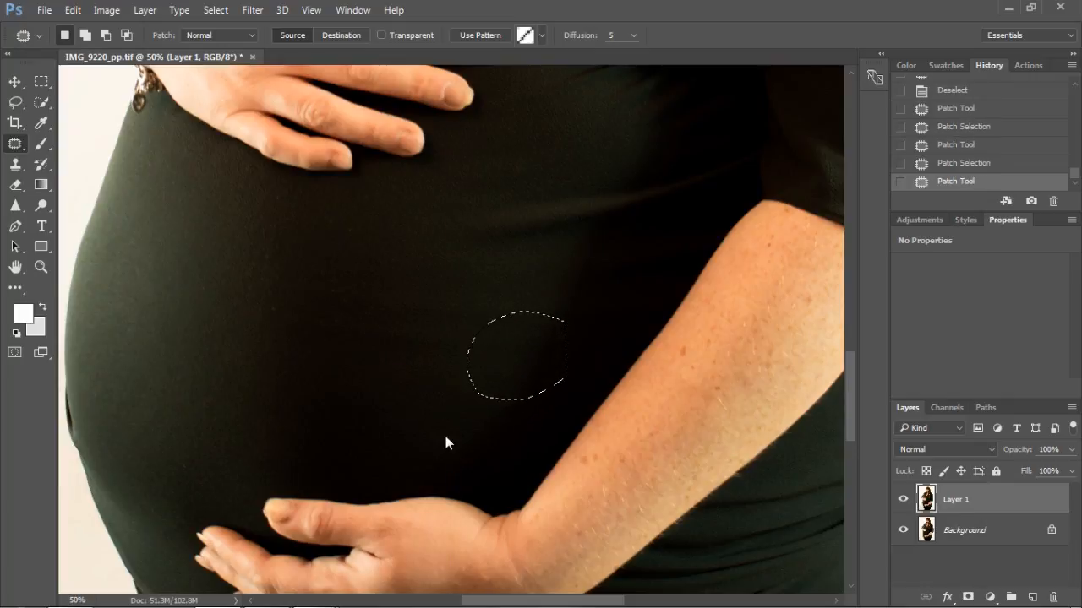
key("ctrl+d")
Step: Try to patch the middle of the belly with fabric from the photo's left, and step back to before the patch
left_click_drag(496, 373, 373, 359)
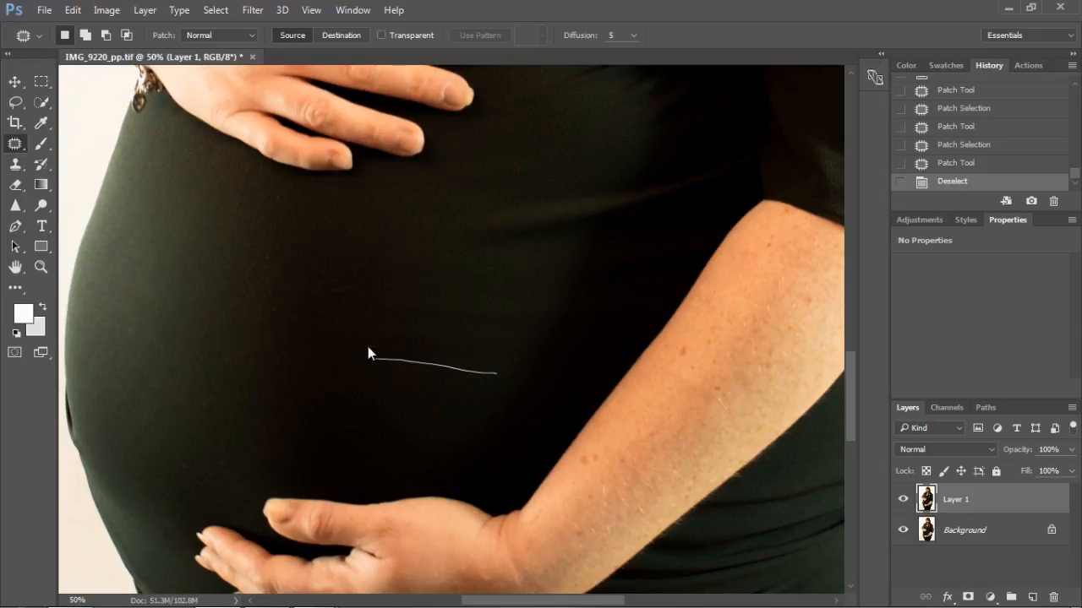
left_click_drag(487, 380, 496, 373)
left_click_drag(341, 320, 175, 333)
key("ctrl+d")
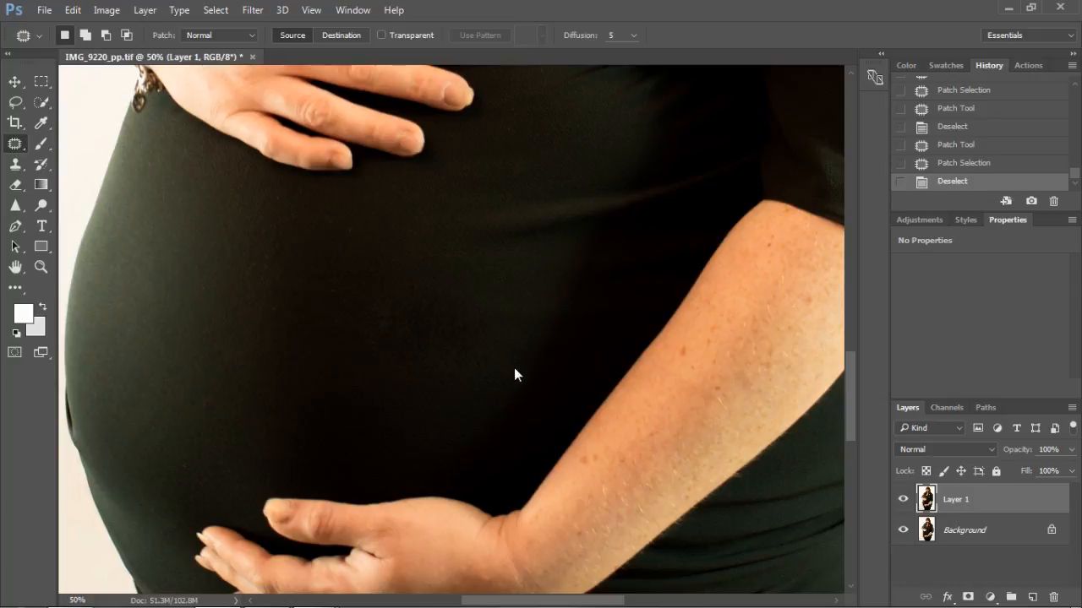
key("ctrl+z")
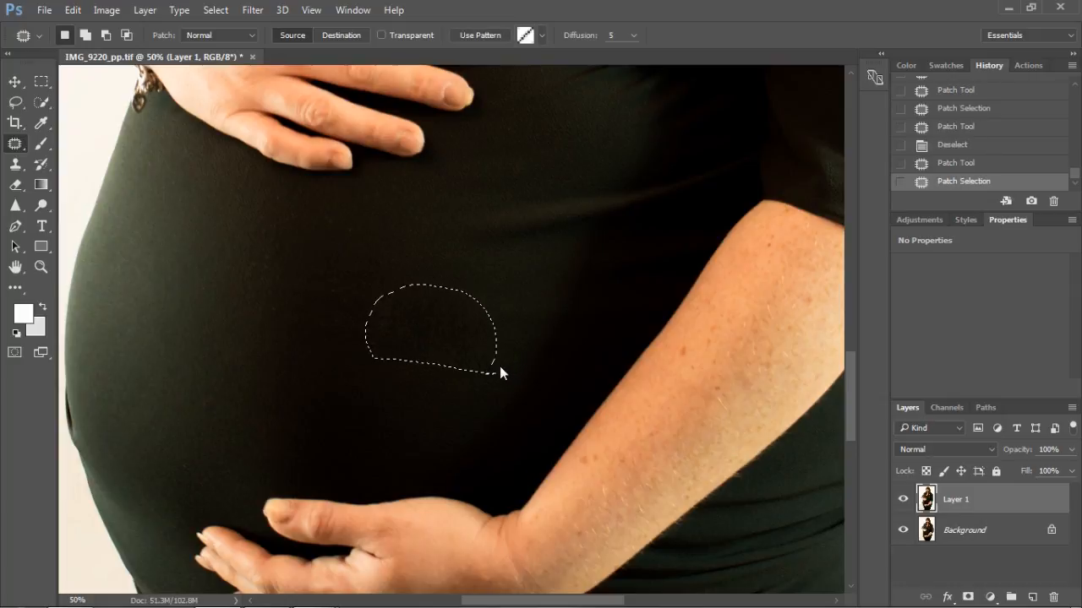
key("ctrl+d")
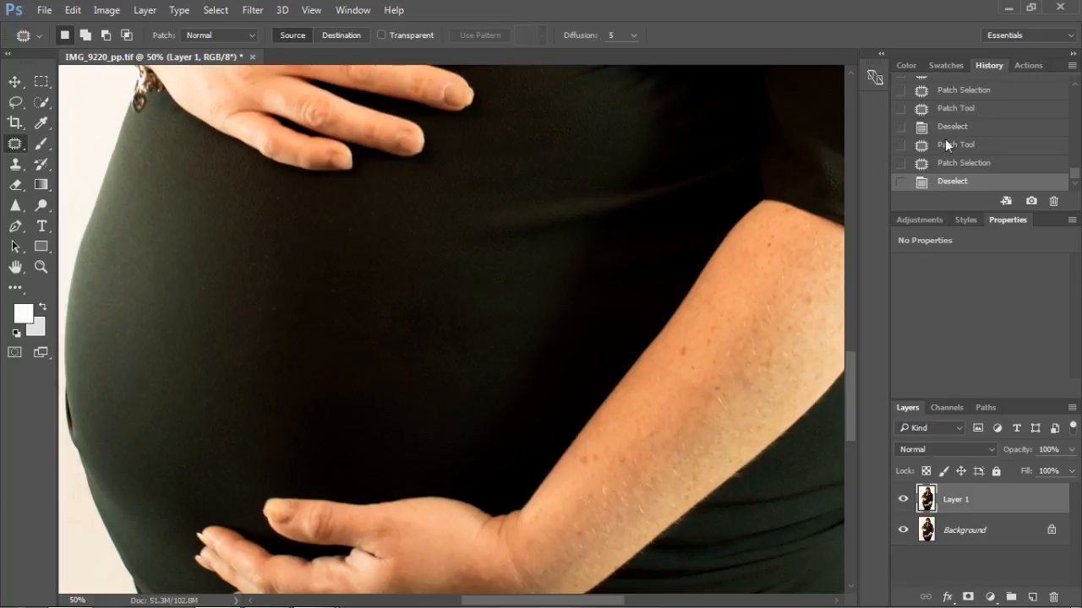
left_click(974, 147)
Step: Clear the old selection and patch the middle of the belly with the fabric just below it
key("ctrl+d")
mouse_move(469, 372)
left_mouse_down()
mouse_move(403, 365)
mouse_move(311, 329)
mouse_move(347, 272)
mouse_move(487, 292)
mouse_move(533, 327)
mouse_move(426, 402)
left_mouse_up()
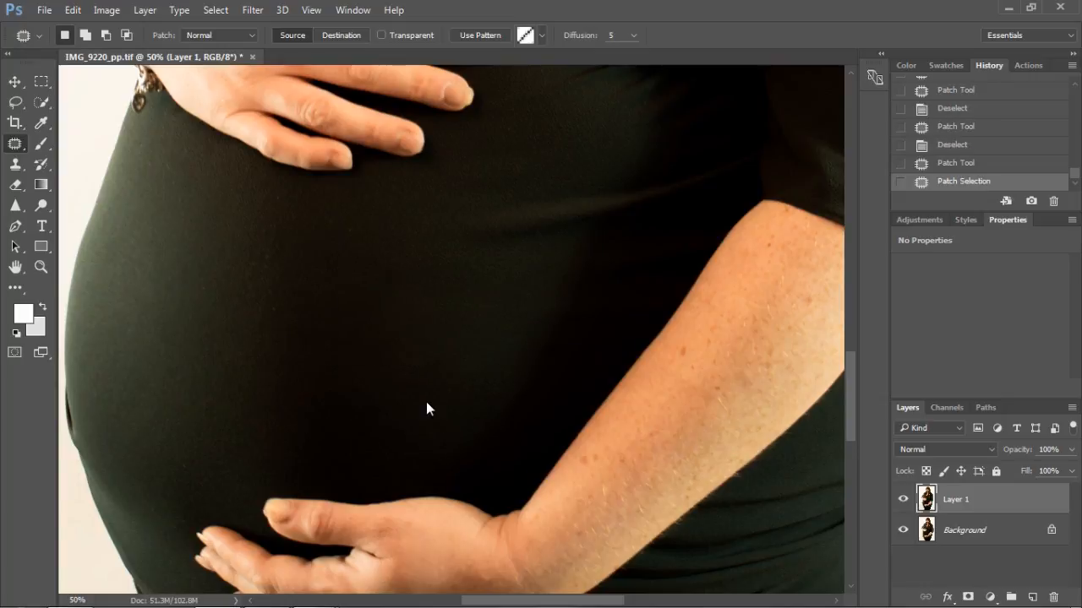
Step: Clear the selection and compare the whole photo with and without the retouching on Layer 1
key("ctrl+d")
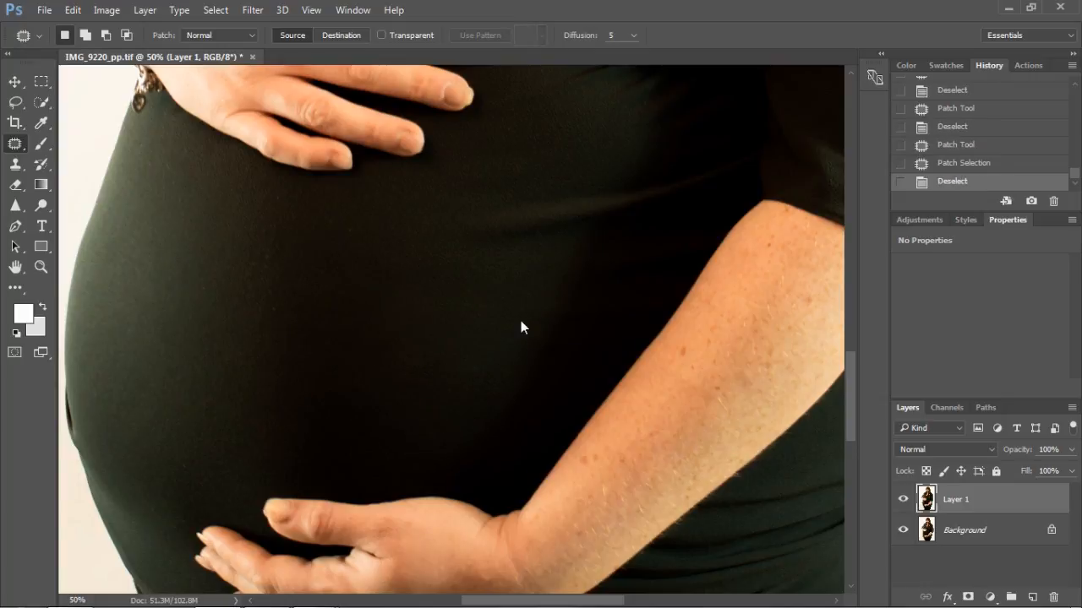
key("ctrl+minus")
key("ctrl+minus")
key("ctrl+minus")
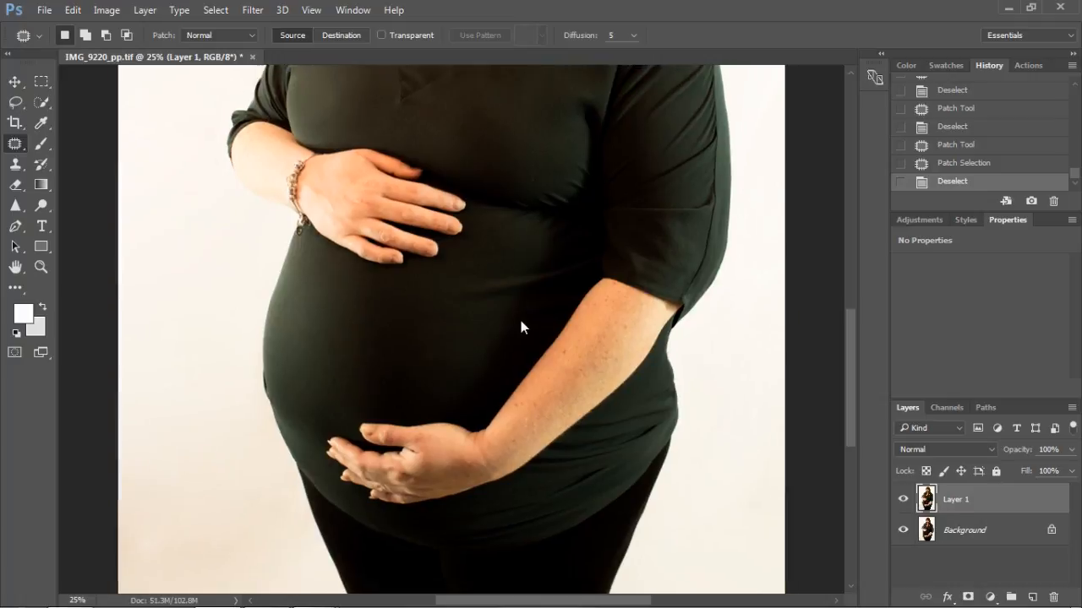
key("ctrl+minus")
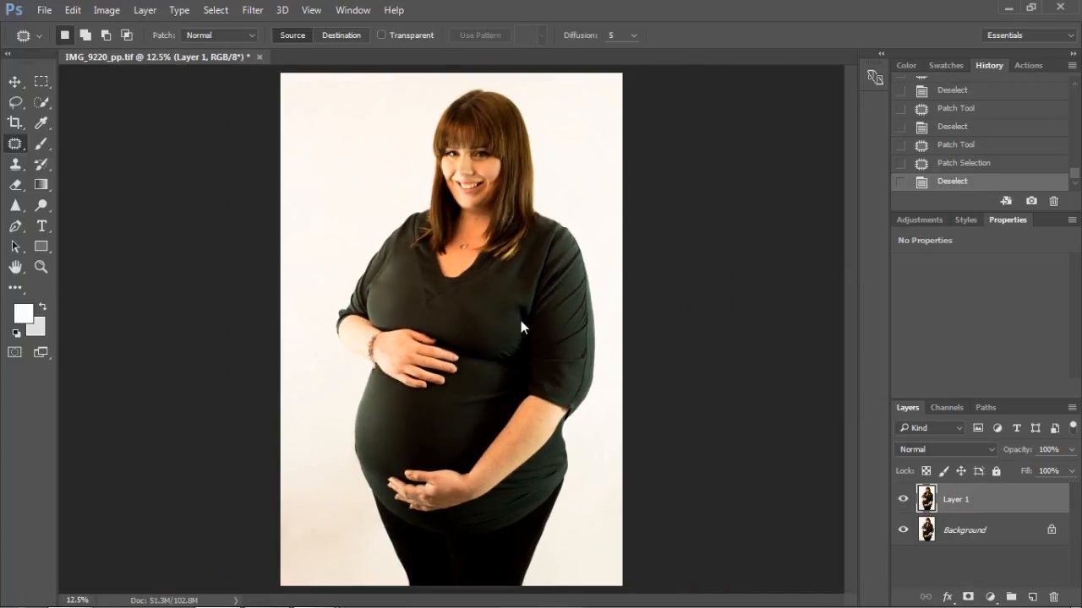
left_click(902, 500)
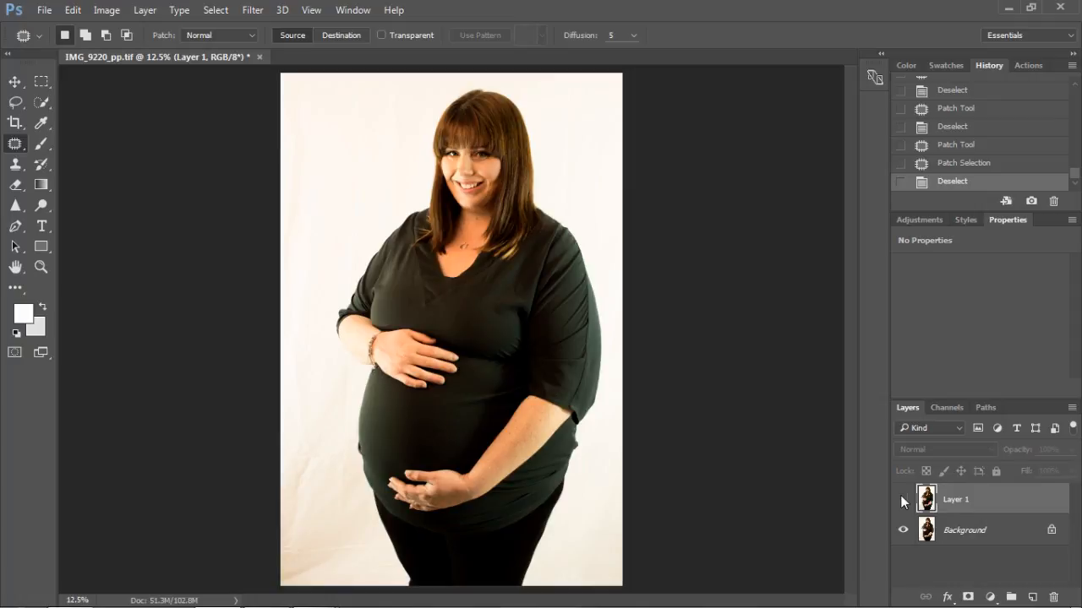
left_click(903, 500)
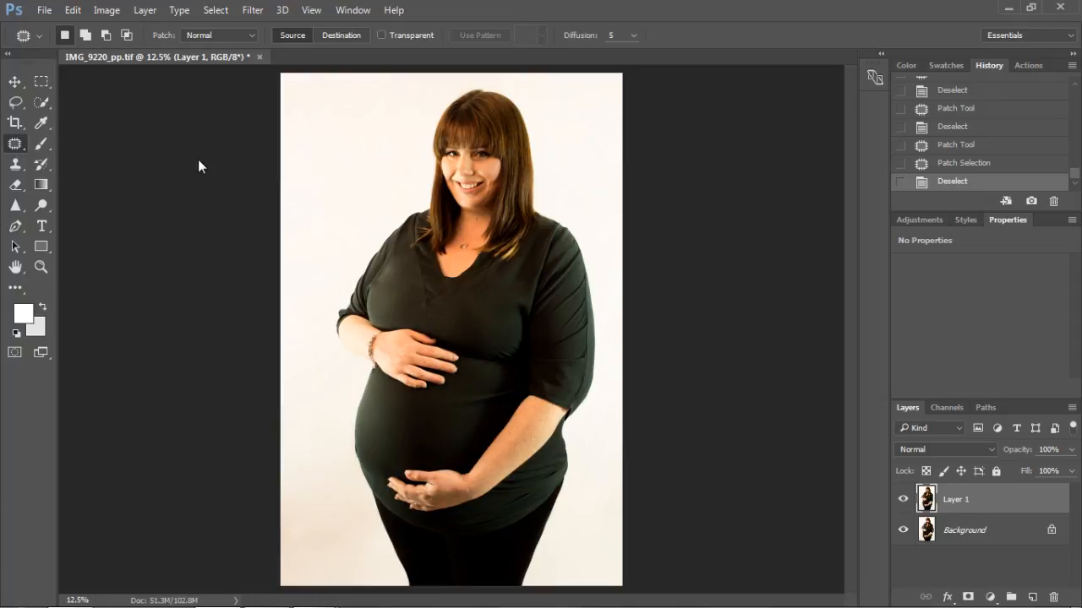
Step: Select the whole woman with the Quick Selection tool, including her hair, both arms, the top and the trousers
left_click(39, 105)
mouse_move(500, 129)
left_mouse_down()
mouse_move(454, 288)
mouse_move(467, 575)
left_mouse_up()
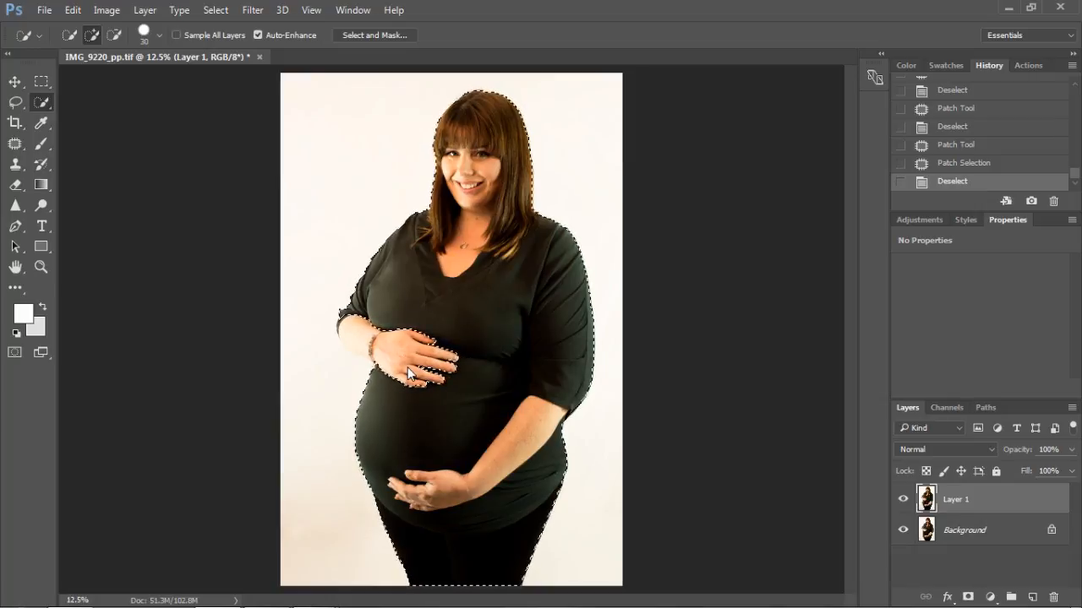
left_click(359, 330)
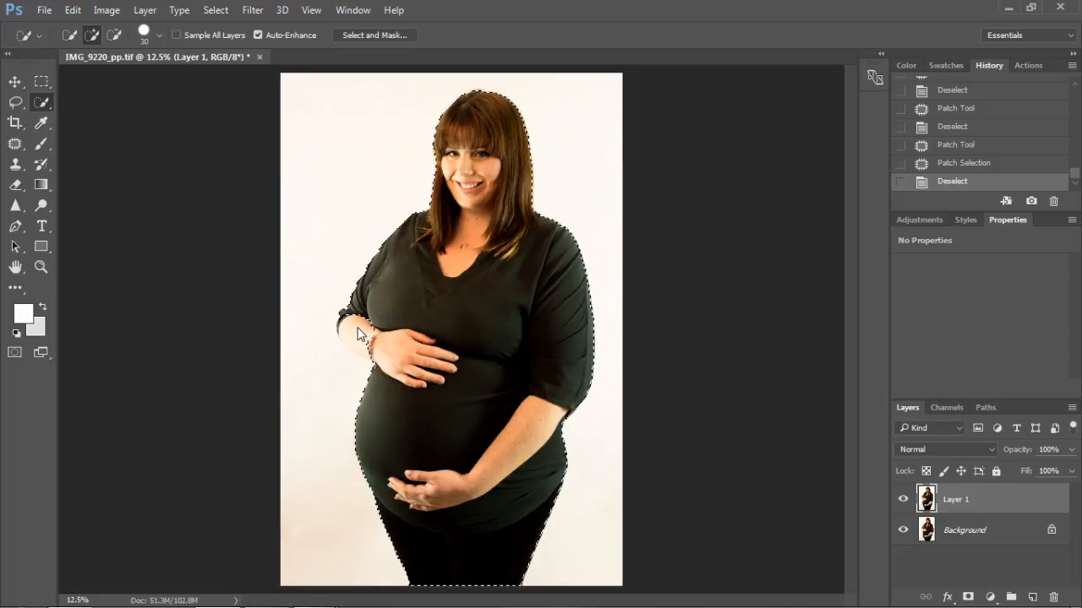
left_click(401, 299)
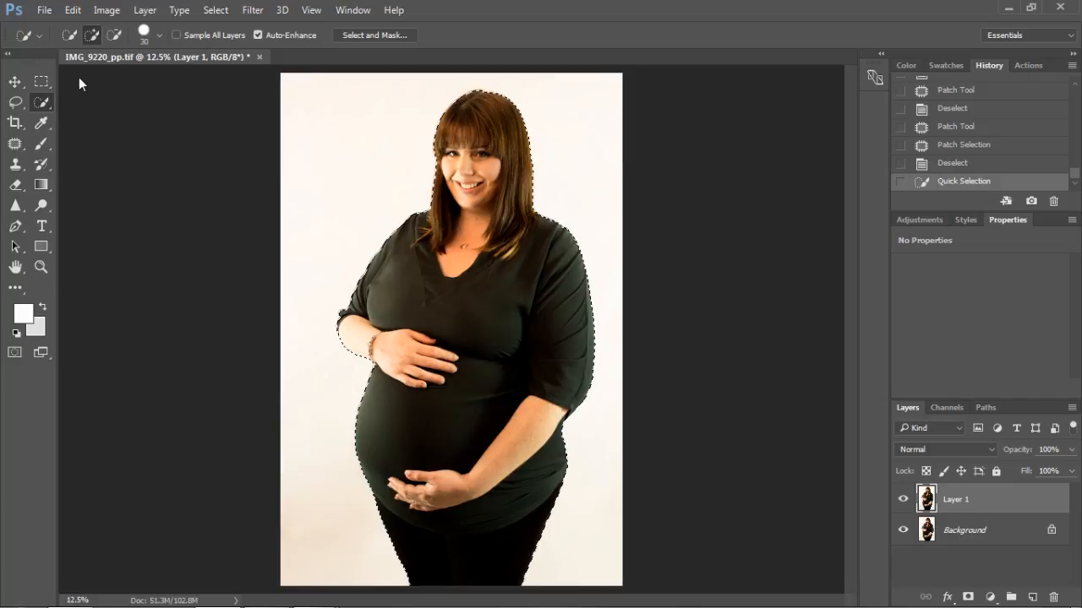
Step: Switch to the Lasso tool and invert the selection of the woman to select the backdrop instead
left_click(14, 104)
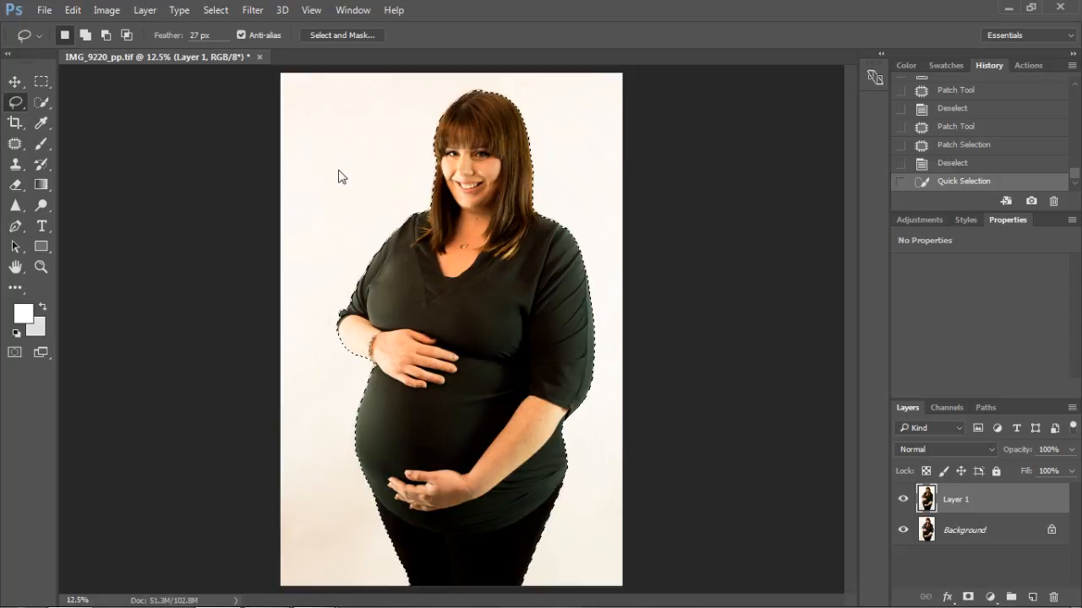
key("alt")
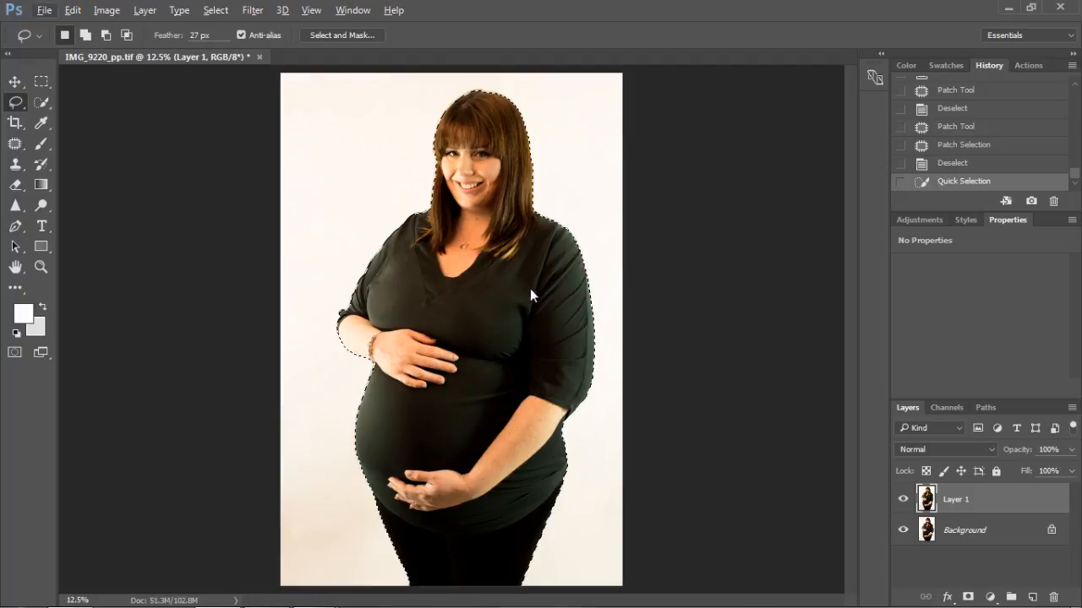
left_click(250, 9)
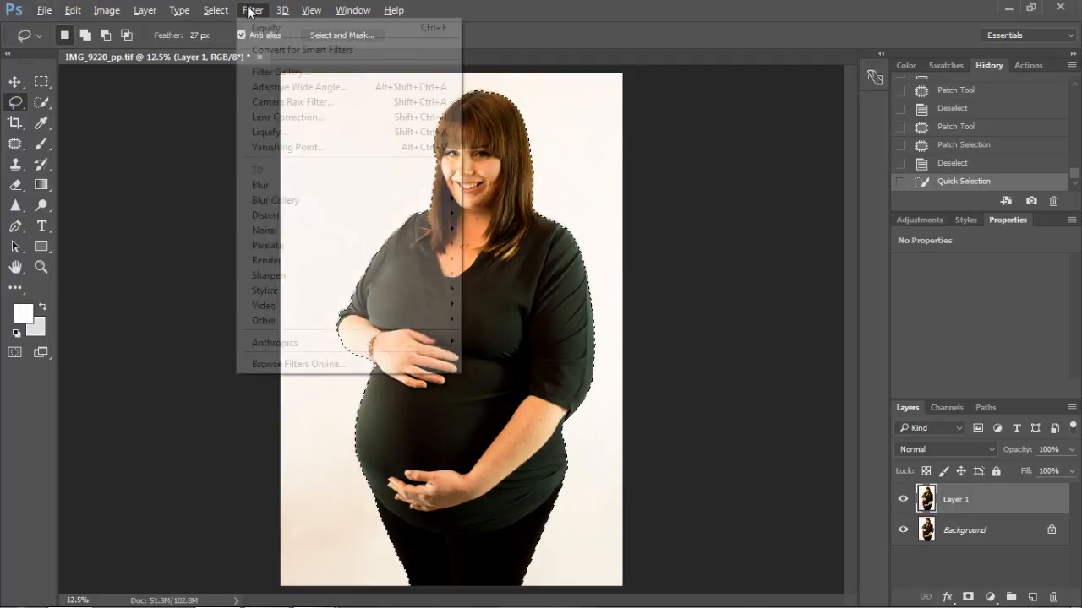
mouse_move(337, 234)
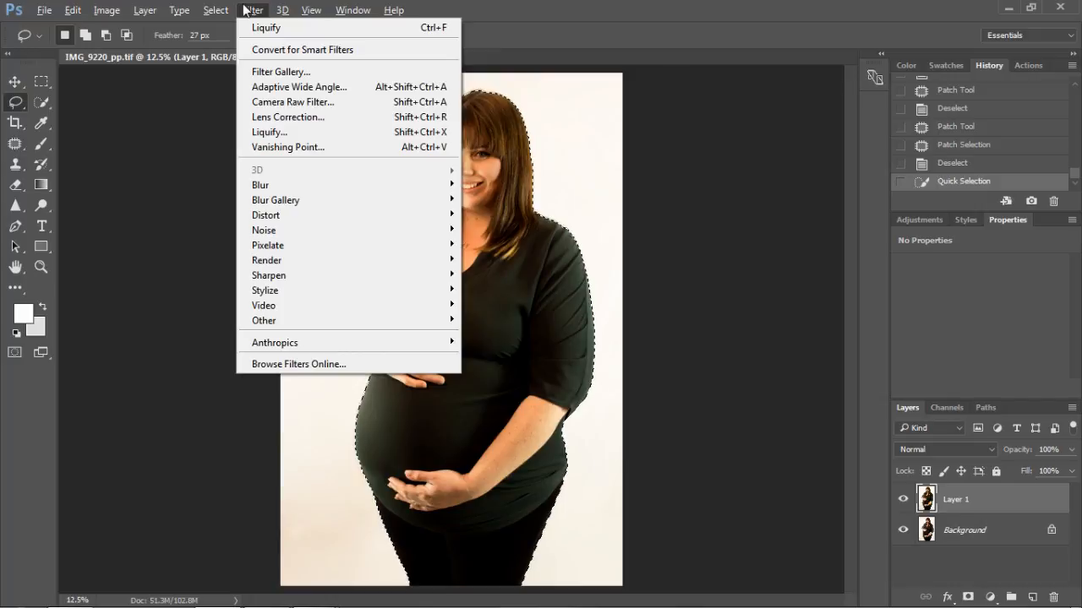
mouse_move(215, 9)
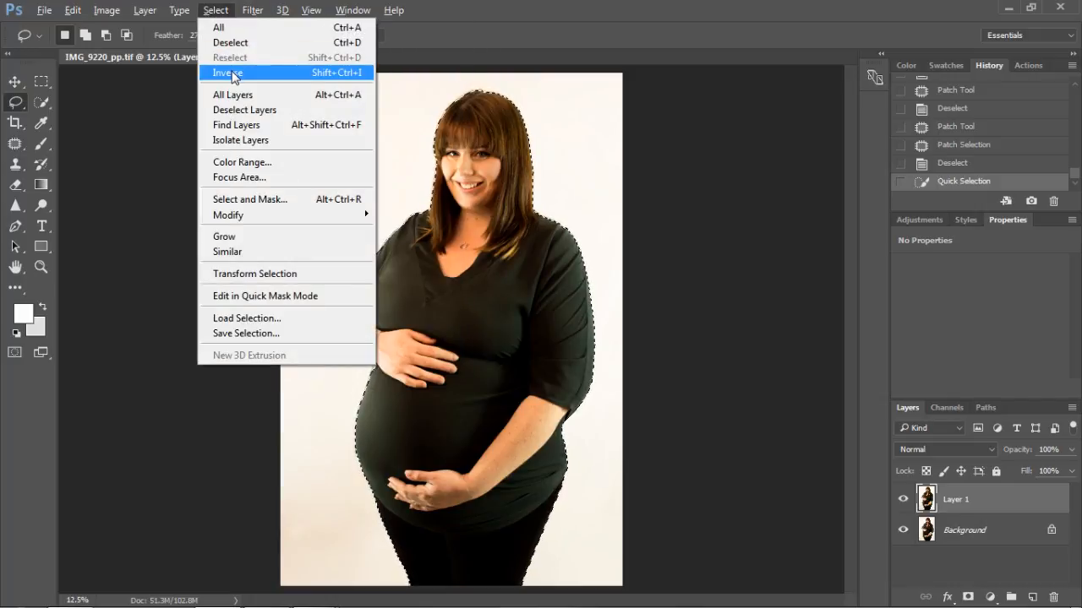
left_click(232, 72)
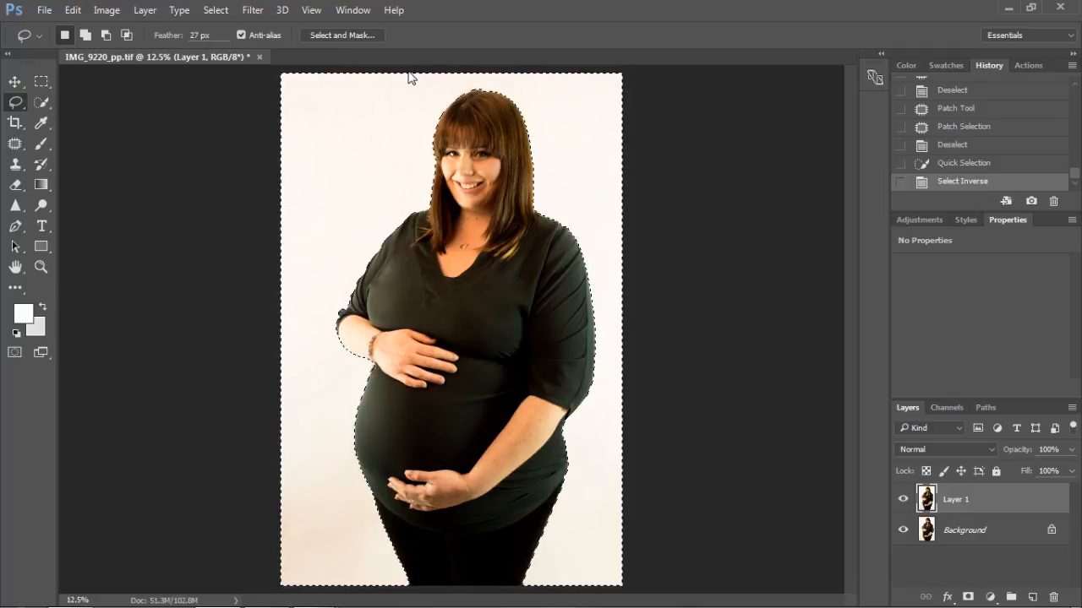
Step: Apply Reduce Noise to the backdrop with Strength 10, Preserve Details 0%, Reduce Color Noise 100% and Sharpen Details 0%
left_click(239, 11)
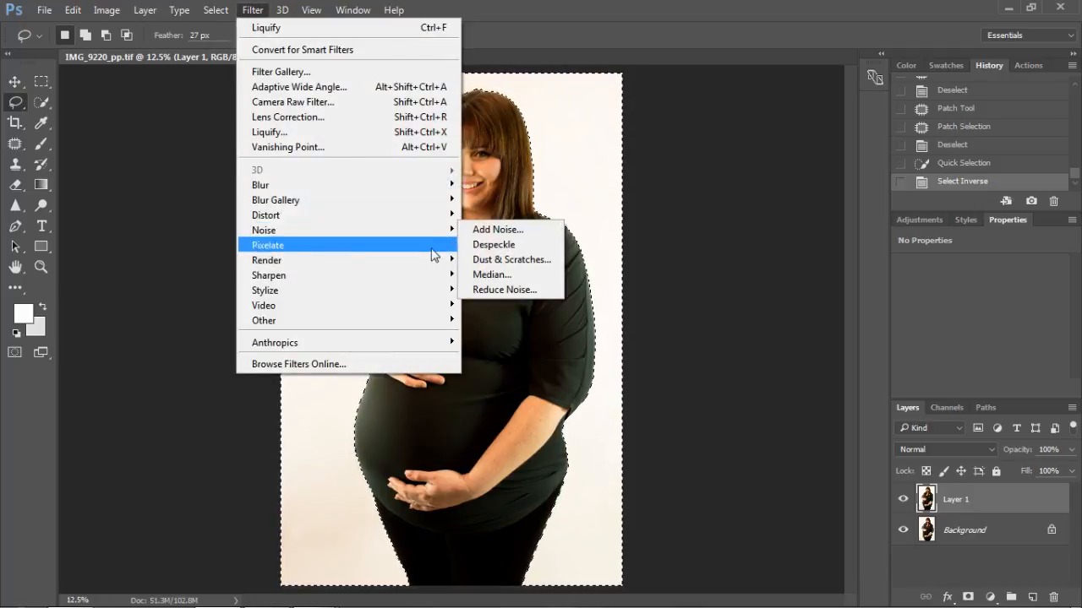
left_click(504, 289)
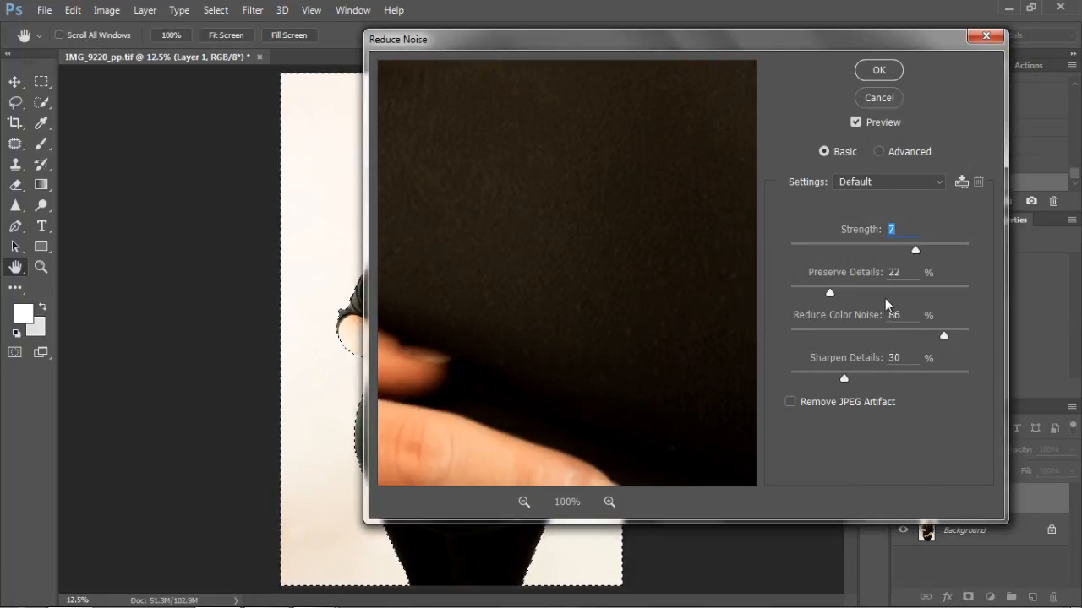
left_click_drag(491, 157, 603, 253)
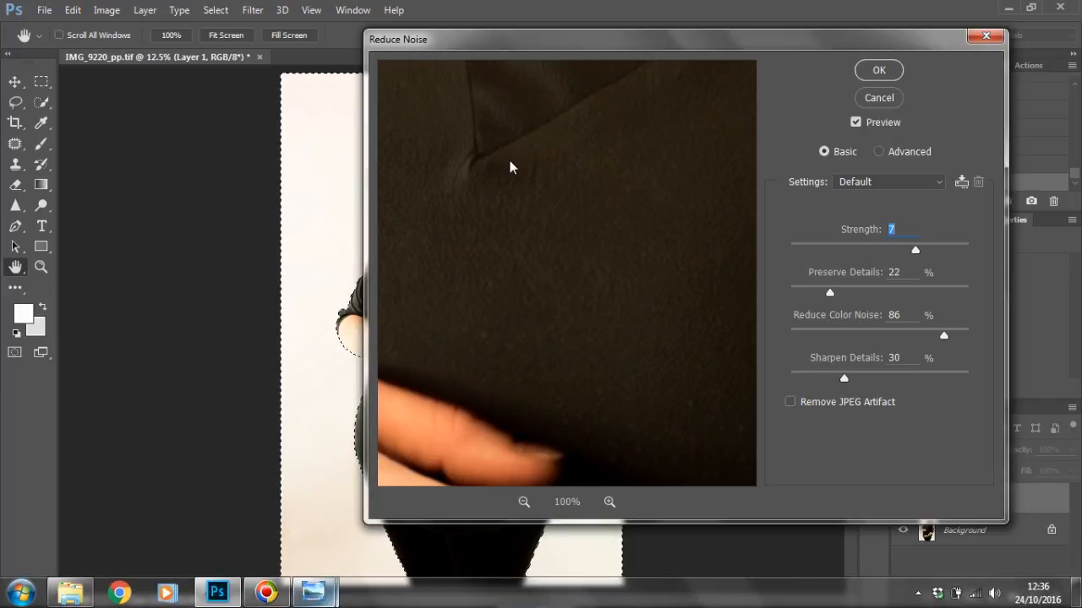
left_click_drag(510, 164, 582, 356)
left_click_drag(526, 241, 635, 394)
left_click_drag(646, 445, 587, 379)
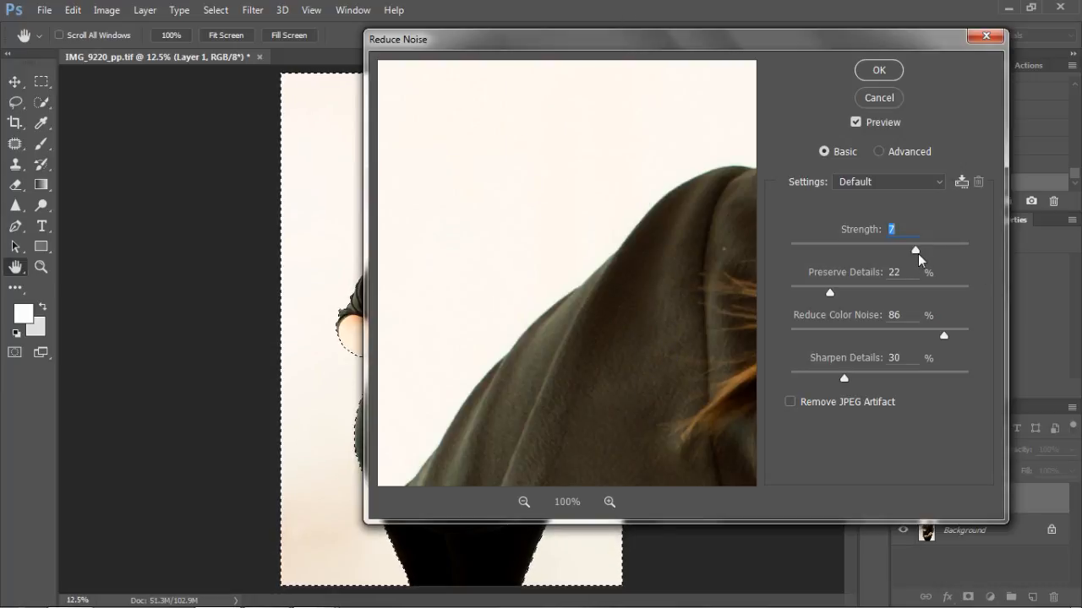
left_click_drag(915, 251, 1010, 248)
left_click_drag(828, 296, 777, 301)
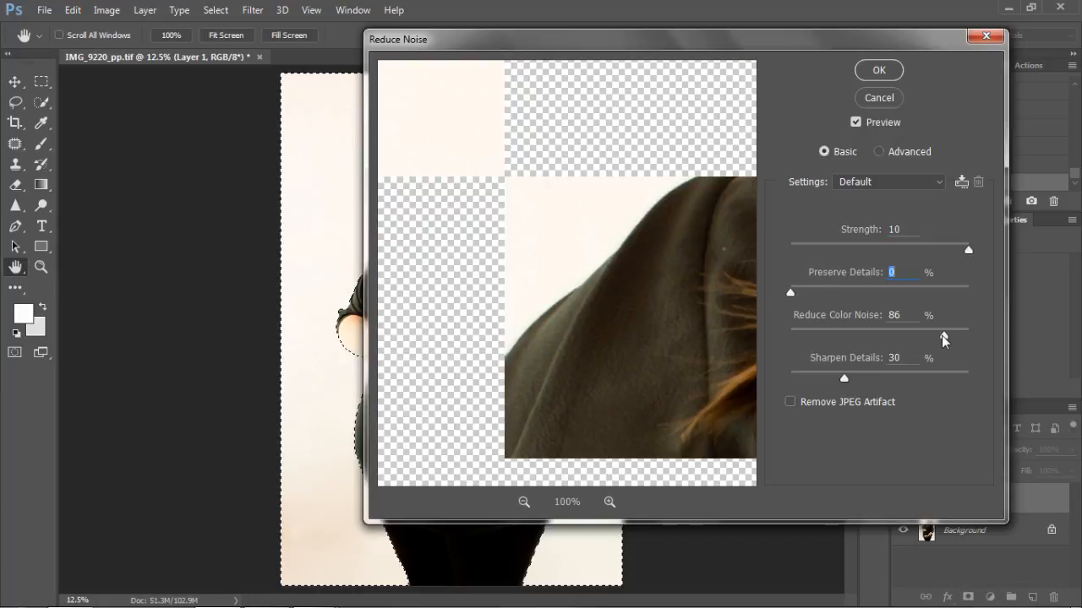
left_click_drag(943, 337, 1041, 356)
left_click_drag(842, 372, 797, 381)
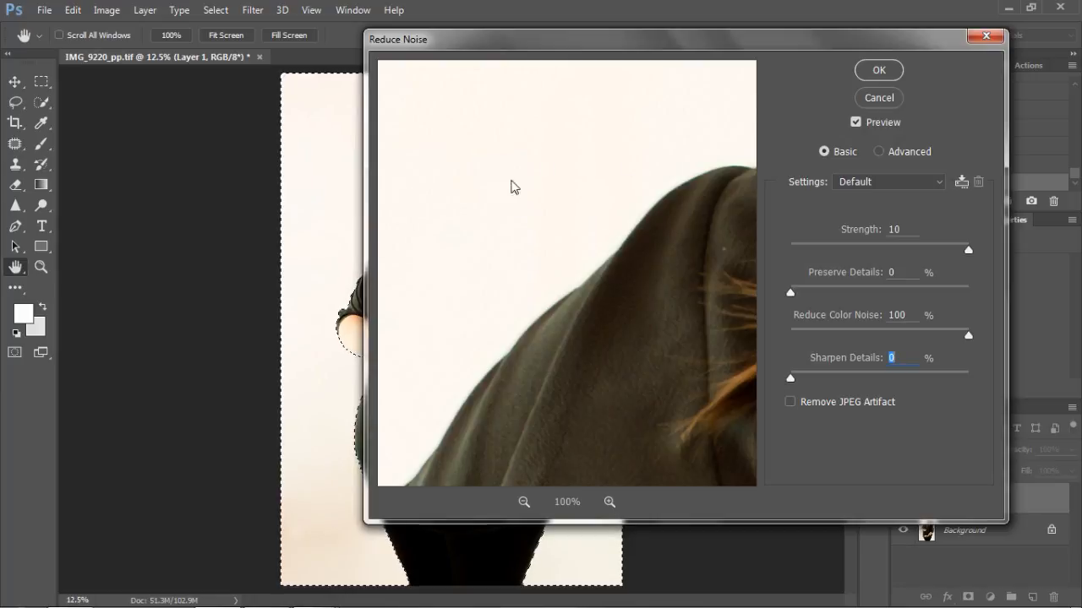
left_click(863, 68)
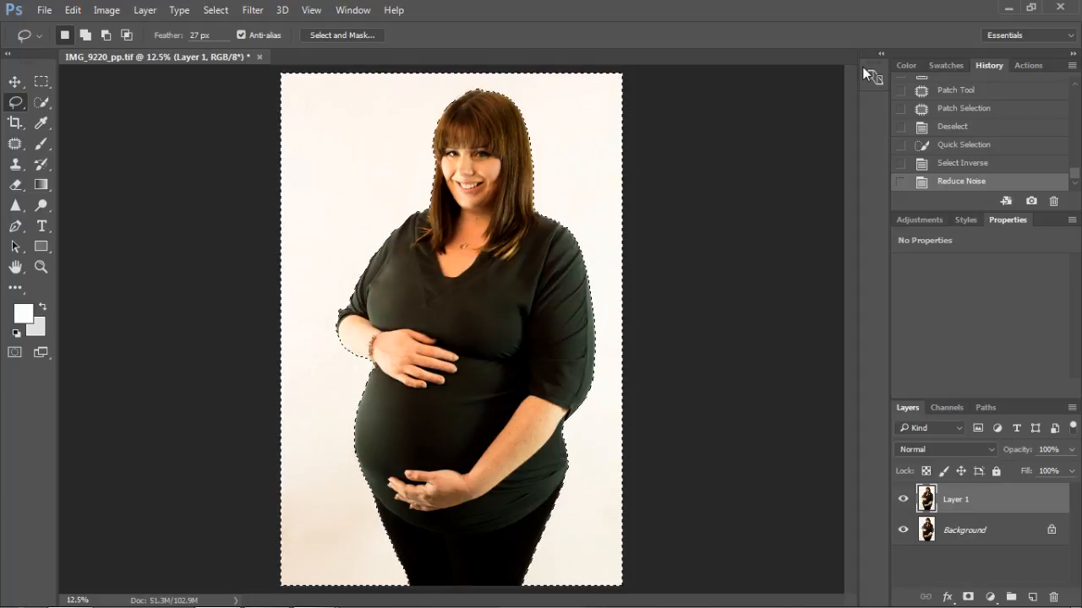
Step: Apply the Filter Gallery's Texturizer to the selected backdrop, trying the Canvas texture before settling on Sandstone
left_click(252, 10)
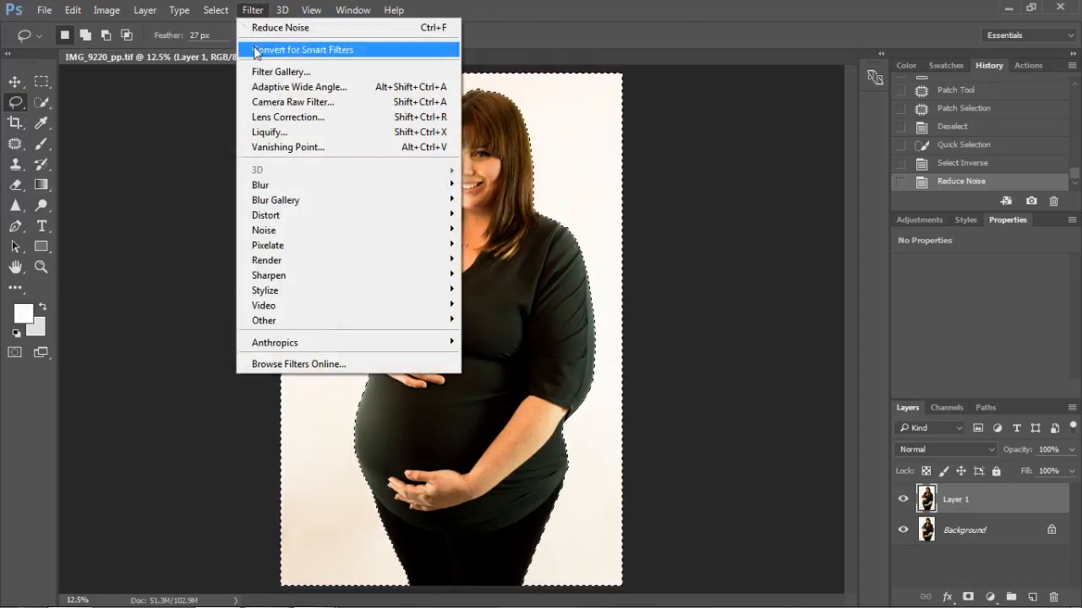
left_click(271, 68)
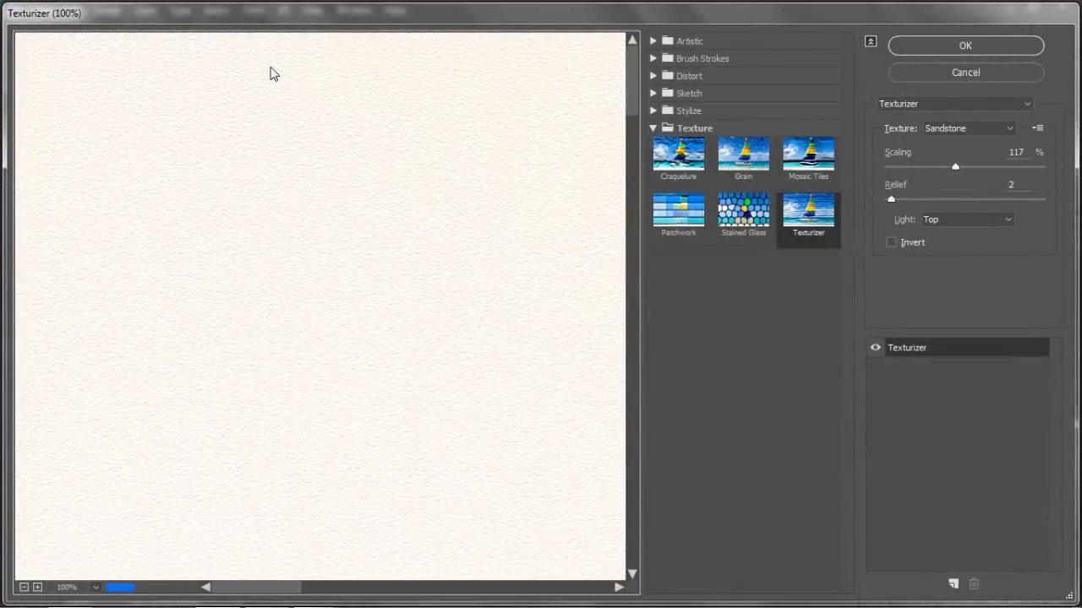
left_click(685, 41)
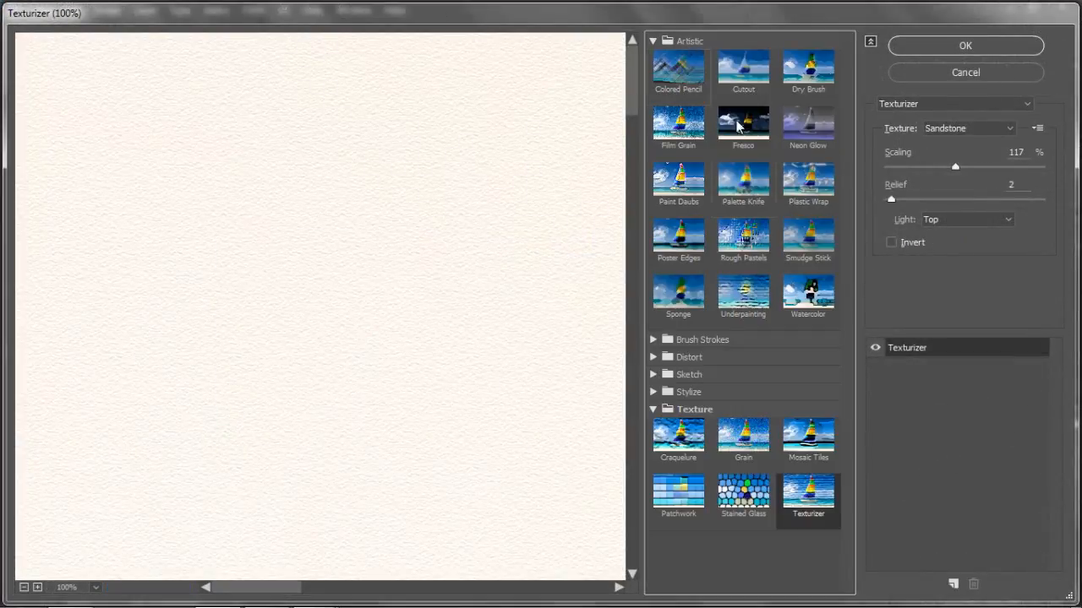
left_click(683, 44)
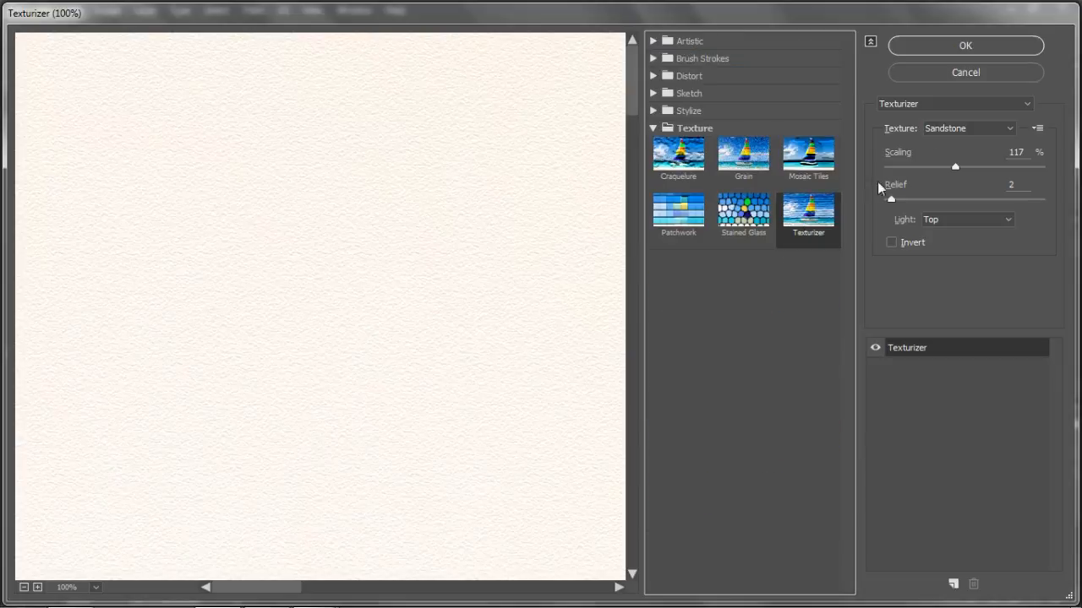
left_click(968, 129)
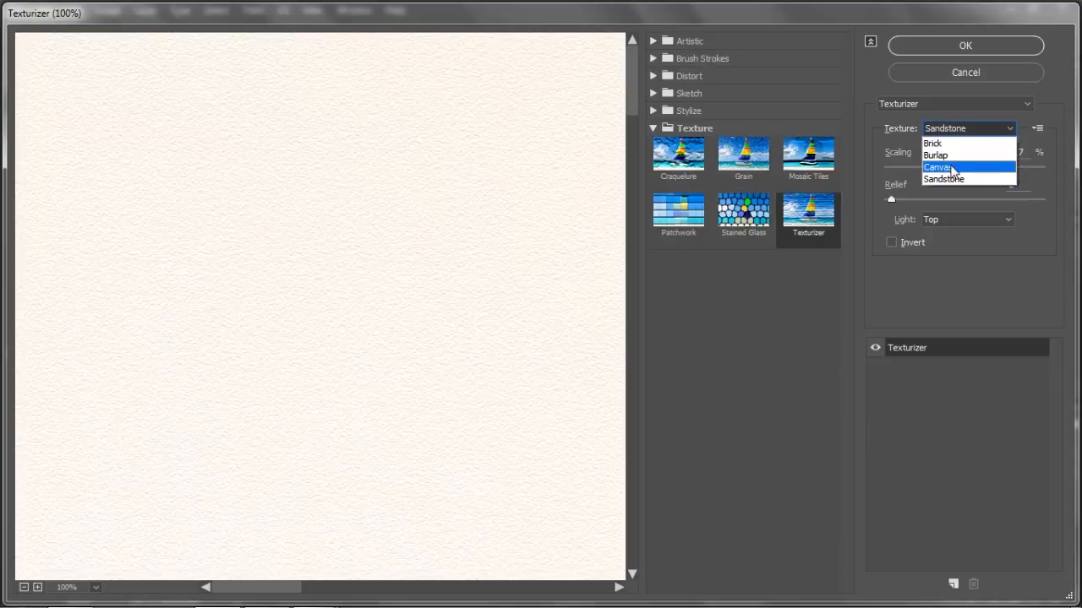
left_click(949, 165)
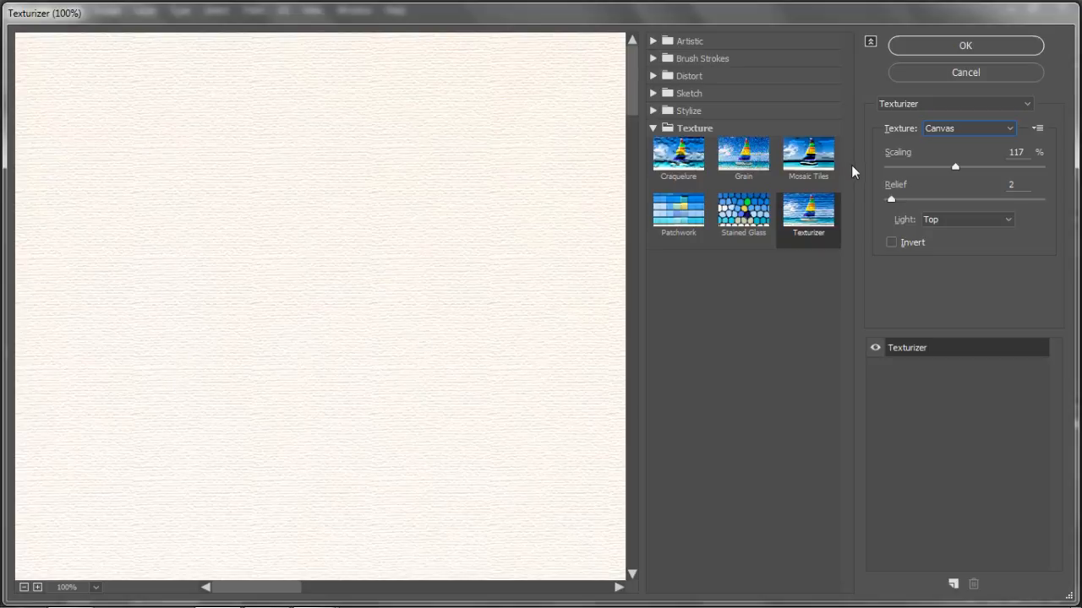
left_click(971, 133)
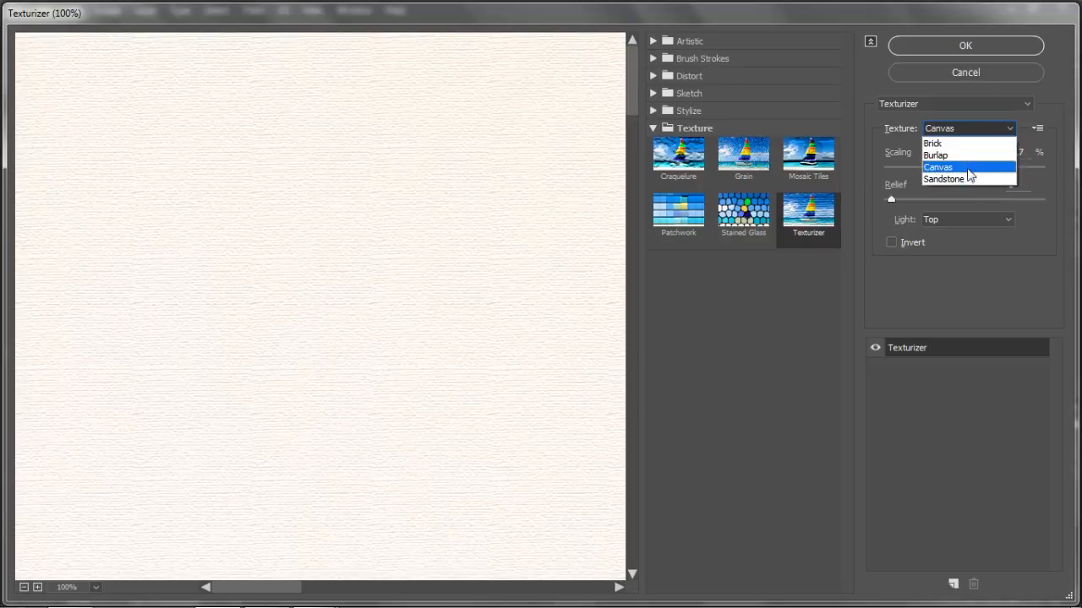
left_click(966, 177)
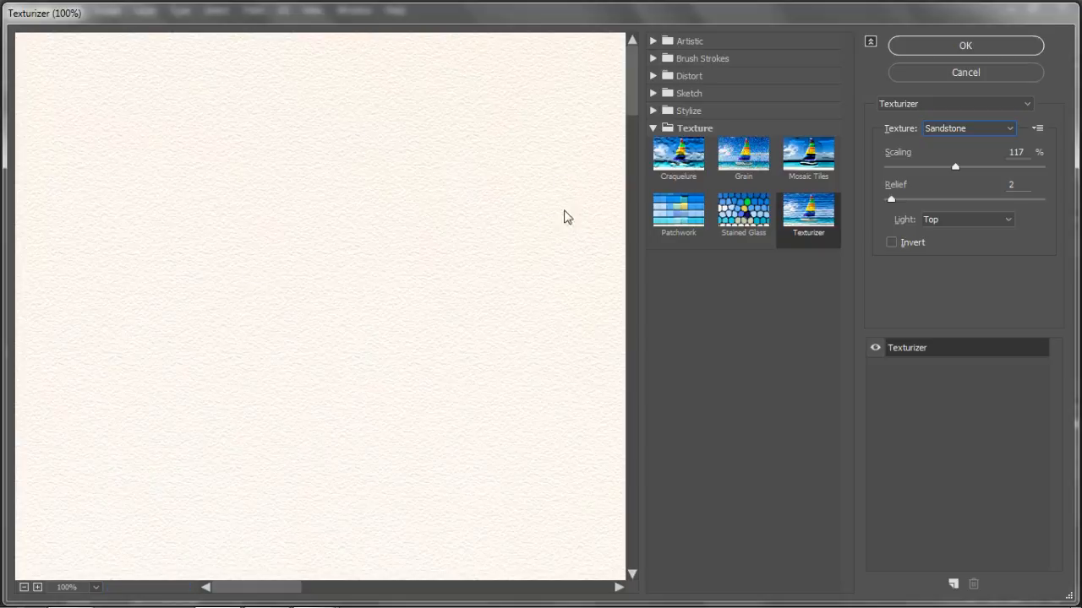
left_click(957, 47)
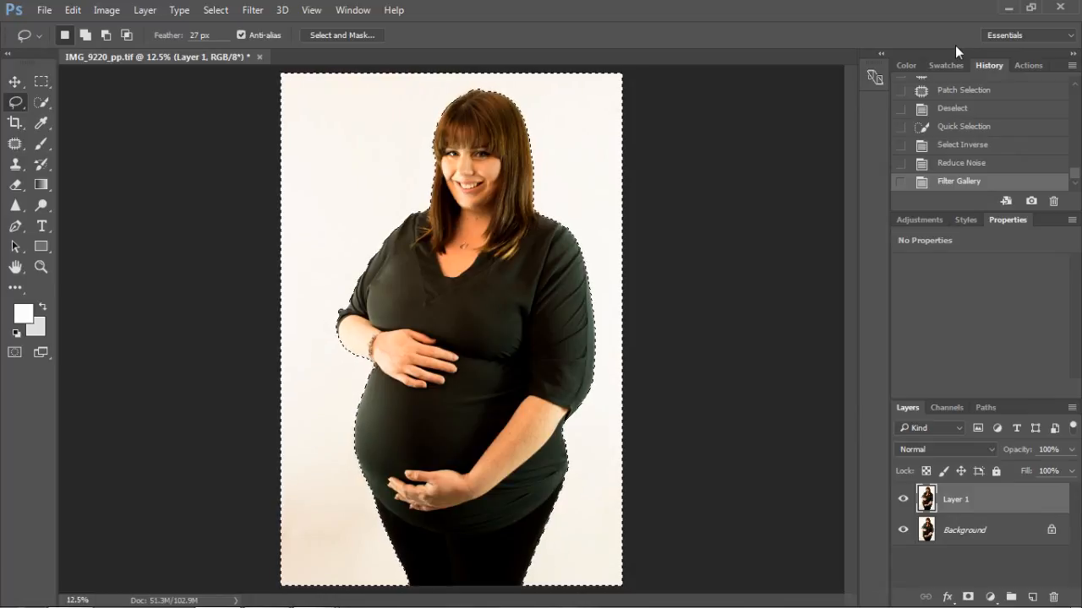
Step: Check the backdrop texture up close beside the bent arm and soften it with the Blur More filter
key("ctrl+plus")
key("ctrl+plus")
key("ctrl+plus")
key("ctrl+plus")
key("ctrl+plus")
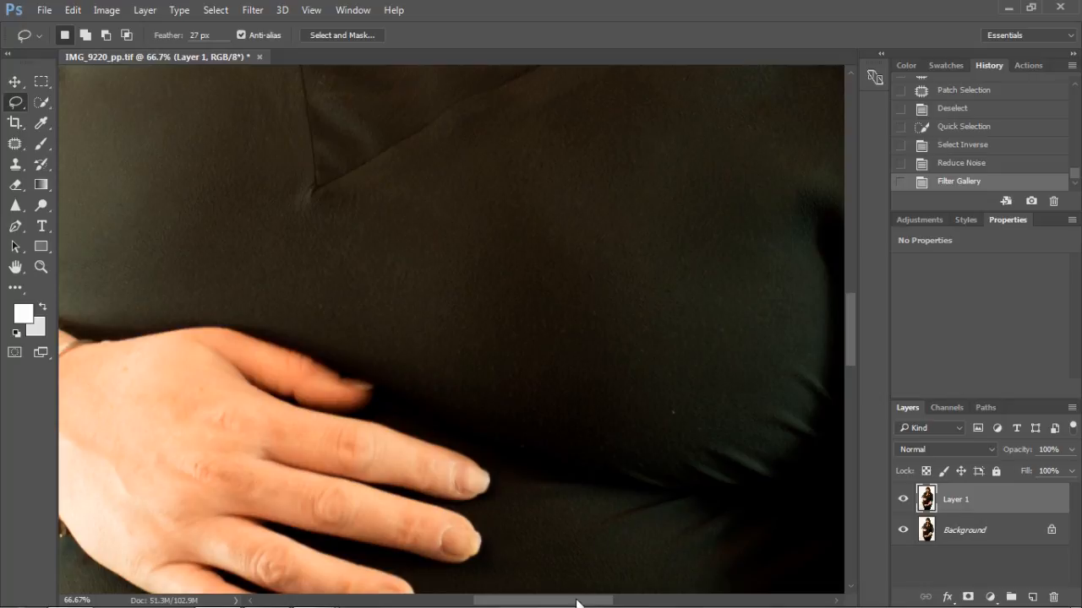
left_click_drag(576, 603, 452, 603)
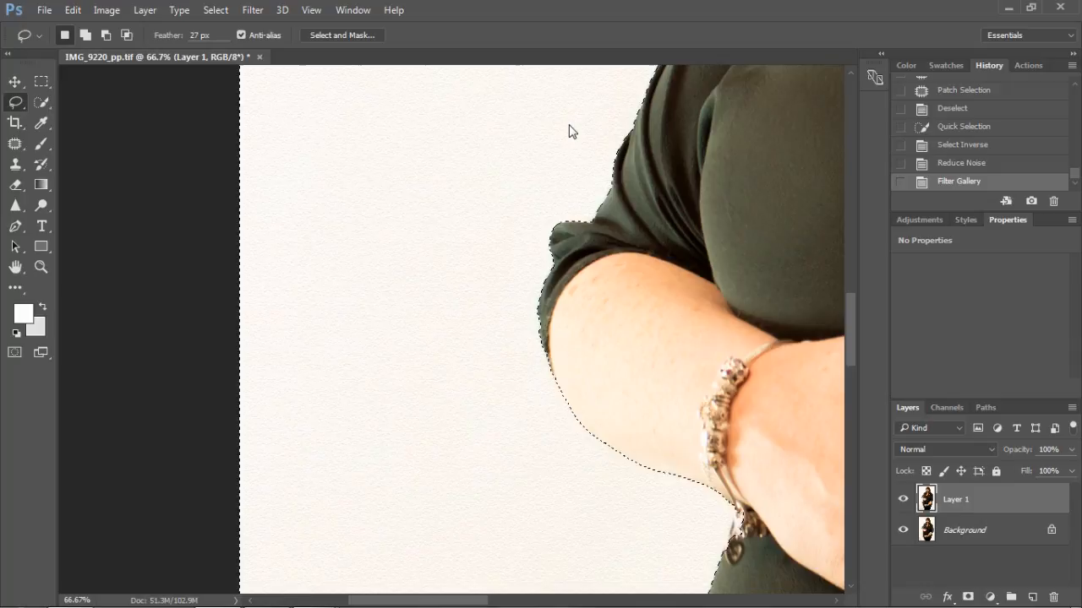
left_click(249, 11)
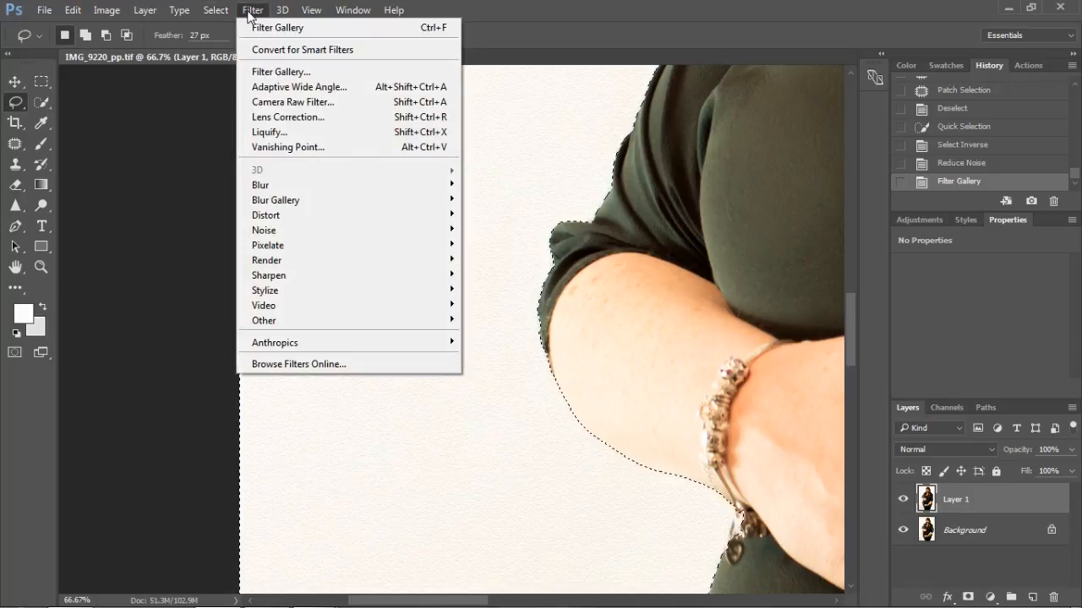
mouse_move(379, 186)
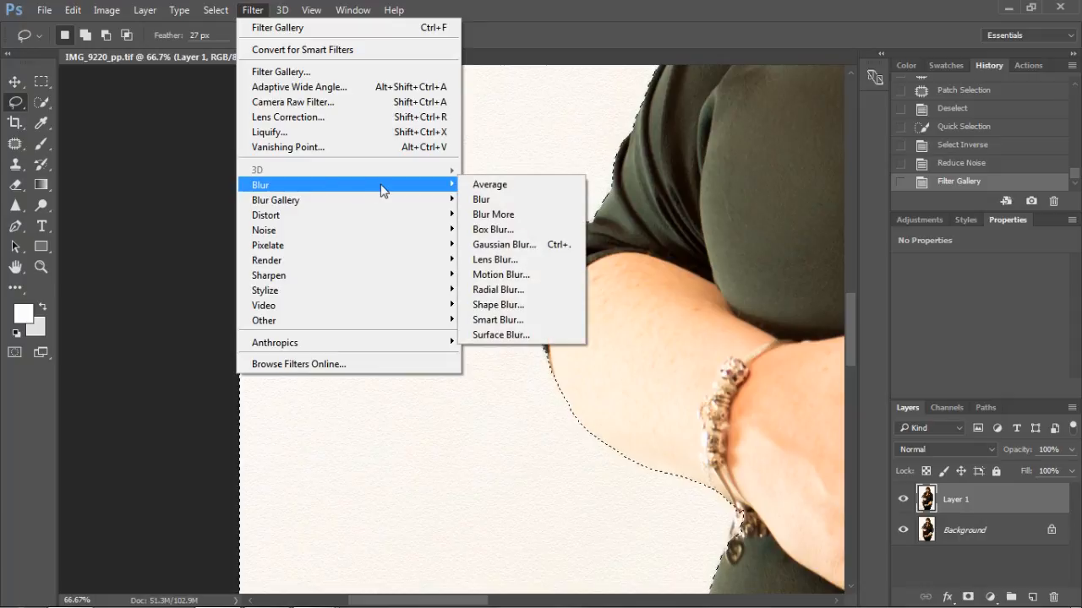
left_click(495, 215)
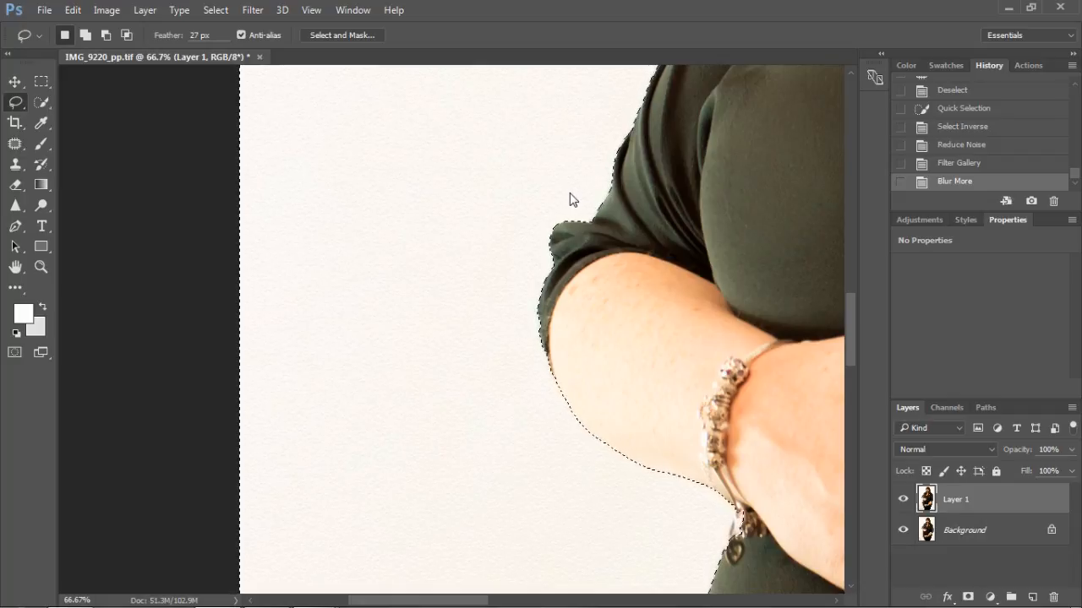
Step: Deselect the backdrop and compare the retouched Layer 1 with the original by hiding and showing it
key("ctrl+minus")
key("ctrl+minus")
key("ctrl+minus")
key("ctrl+minus")
key("ctrl+minus")
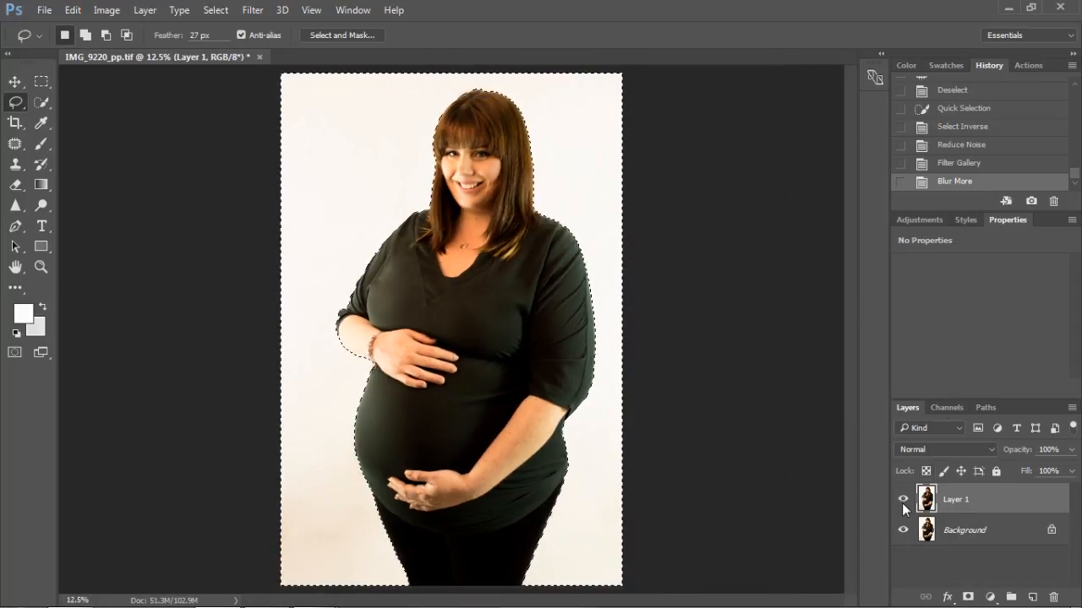
key("ctrl+d")
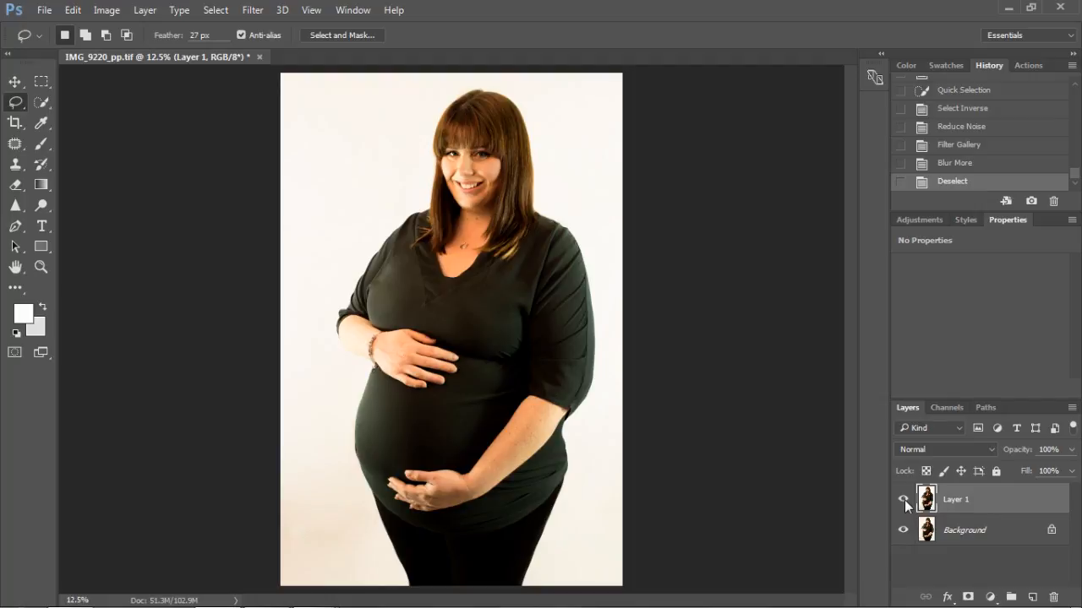
left_click(903, 501)
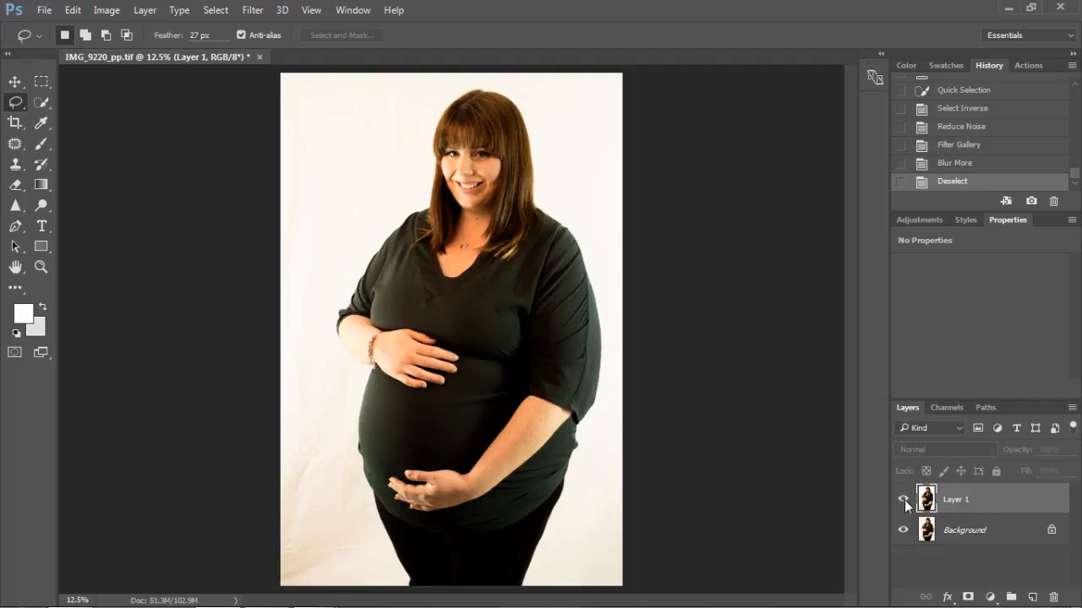
left_click(903, 501)
left_click(905, 503)
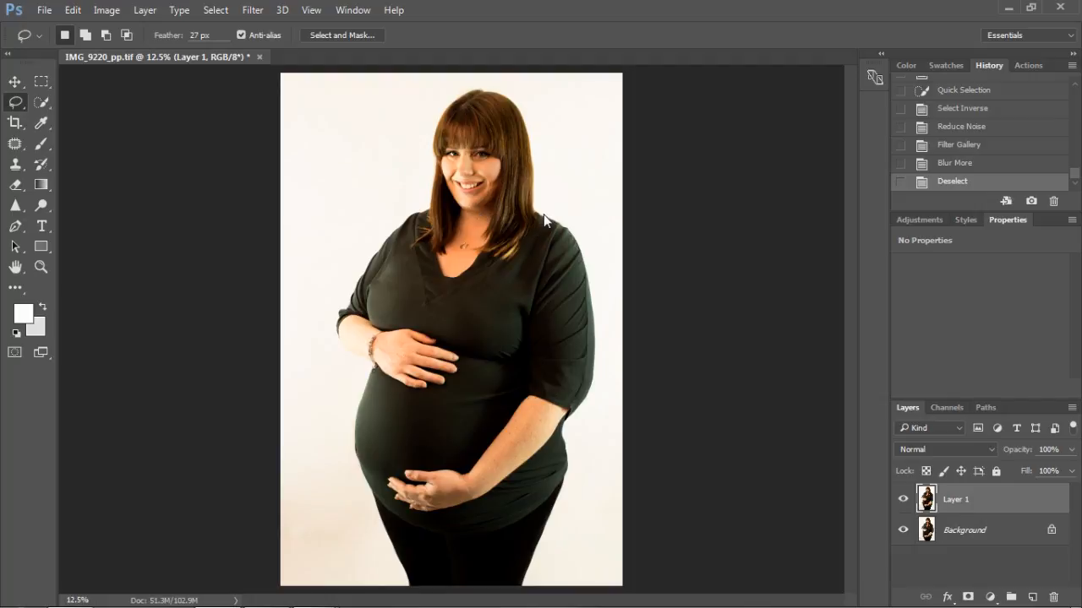
Step: Lasso the body from the shoulders down to the lower photo edge with a 27 px feather, leaving out the head and hair
mouse_move(485, 271)
left_mouse_down()
mouse_move(414, 265)
mouse_move(414, 214)
mouse_move(375, 224)
mouse_move(323, 273)
mouse_move(285, 358)
mouse_move(359, 371)
left_mouse_up()
key("ctrl+d")
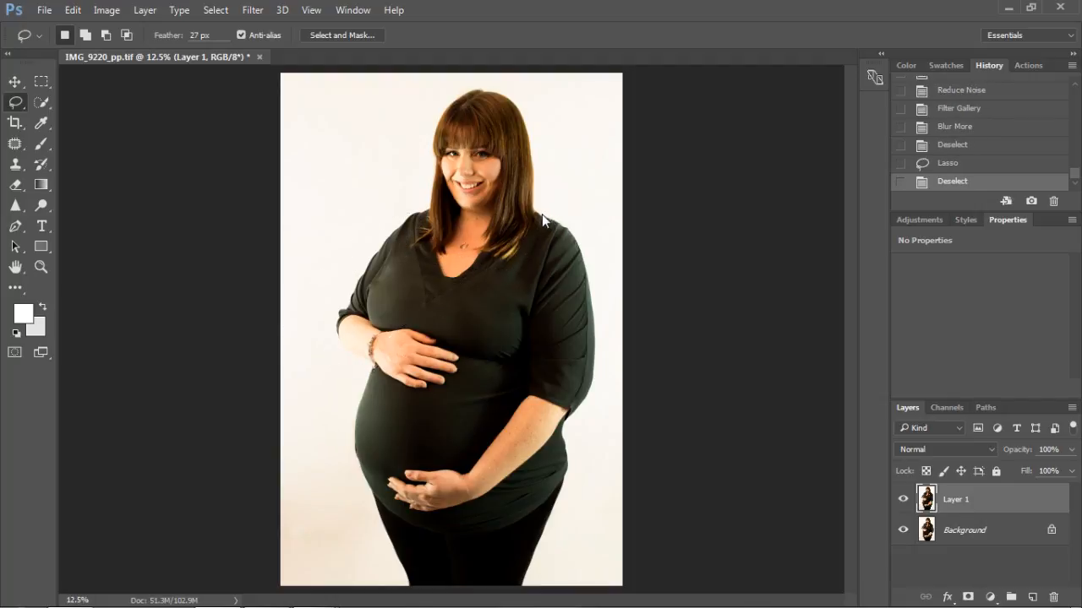
mouse_move(578, 245)
left_mouse_down()
mouse_move(596, 265)
mouse_move(599, 378)
mouse_move(568, 437)
mouse_move(571, 475)
mouse_move(529, 600)
mouse_move(405, 589)
mouse_move(360, 509)
left_mouse_up()
mouse_move(344, 436)
left_mouse_down()
mouse_move(361, 370)
mouse_move(337, 350)
mouse_move(325, 306)
mouse_move(348, 249)
mouse_move(405, 210)
mouse_move(420, 209)
mouse_move(413, 245)
left_mouse_up()
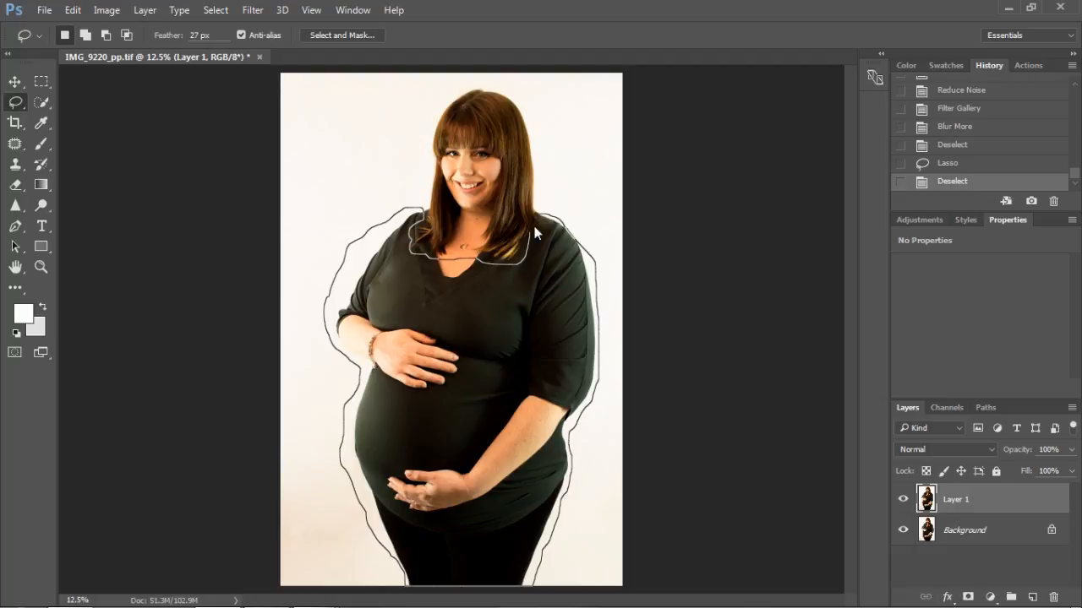
left_click_drag(543, 213, 543, 215)
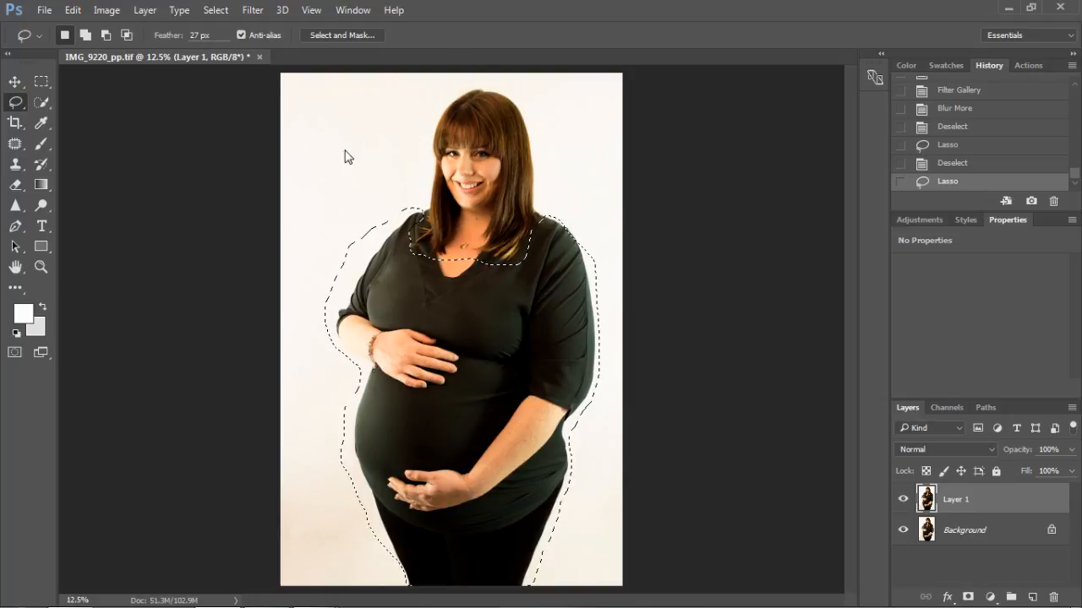
Step: Set Reduce Noise for the selected body to Strength 8, Preserve Details 15% and Sharpen Details 23%
left_click(216, 9)
mouse_move(253, 10)
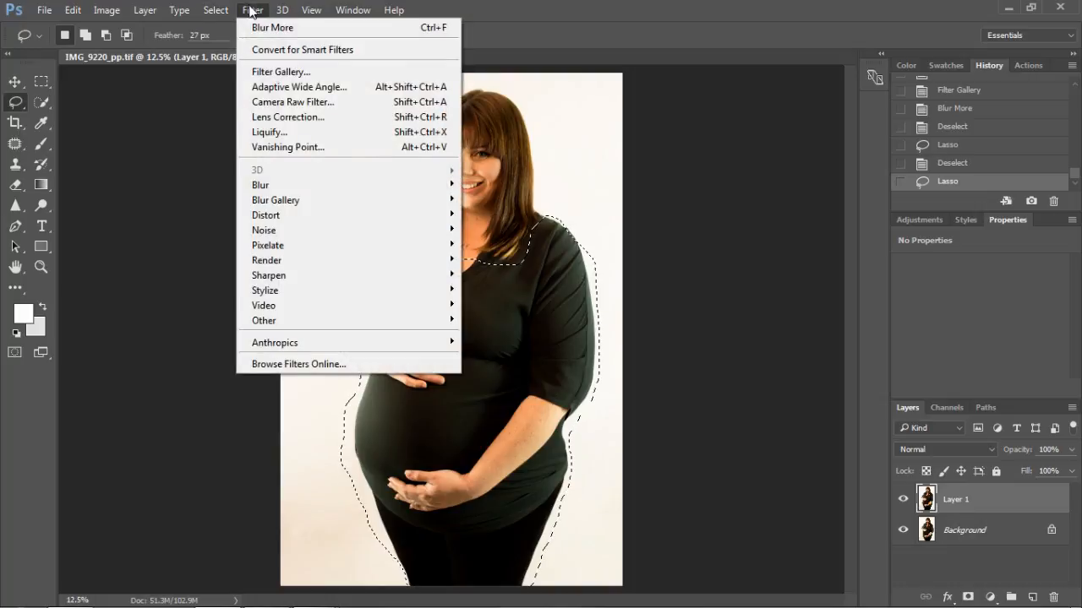
mouse_move(448, 230)
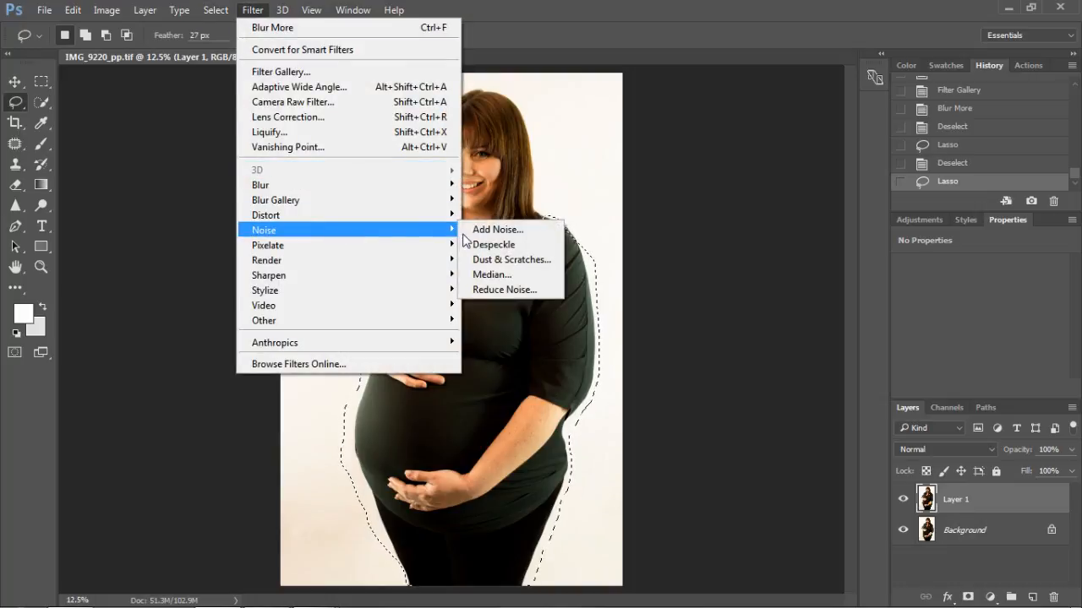
left_click(502, 290)
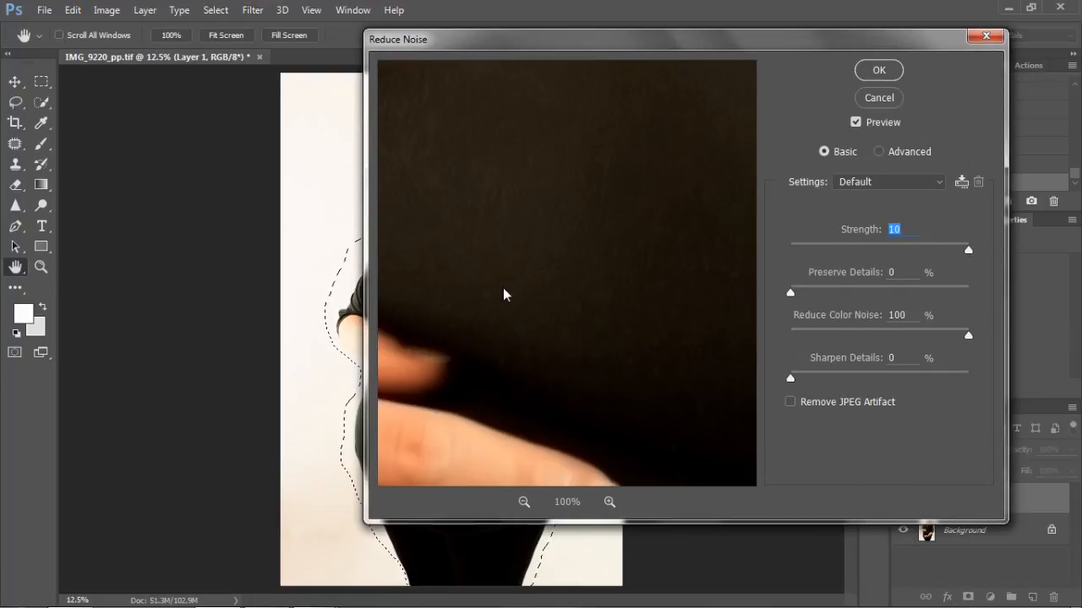
left_click_drag(571, 336, 471, 248)
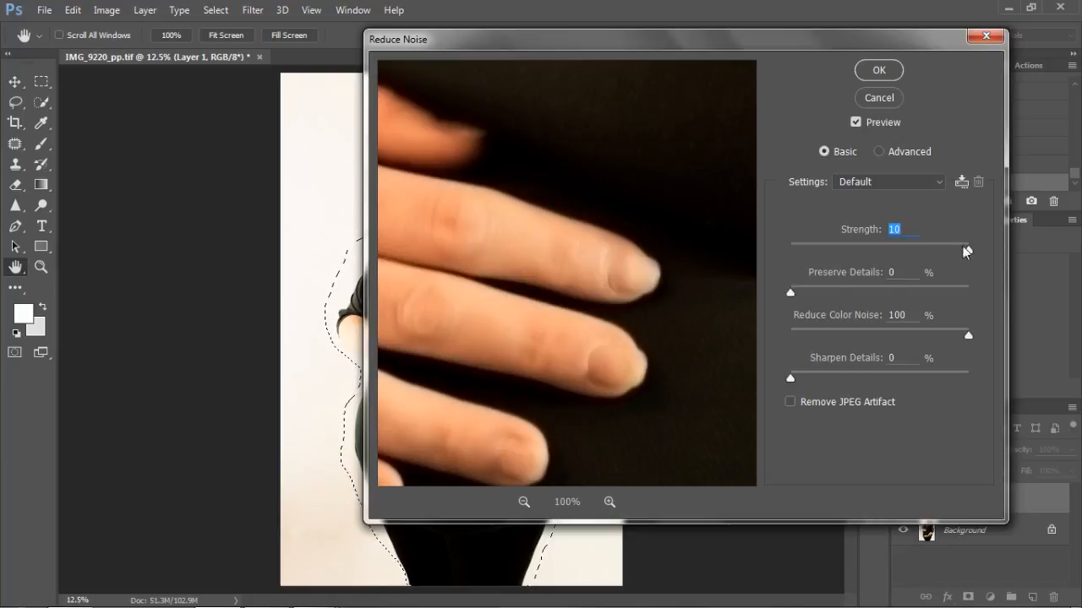
left_click_drag(966, 253, 933, 253)
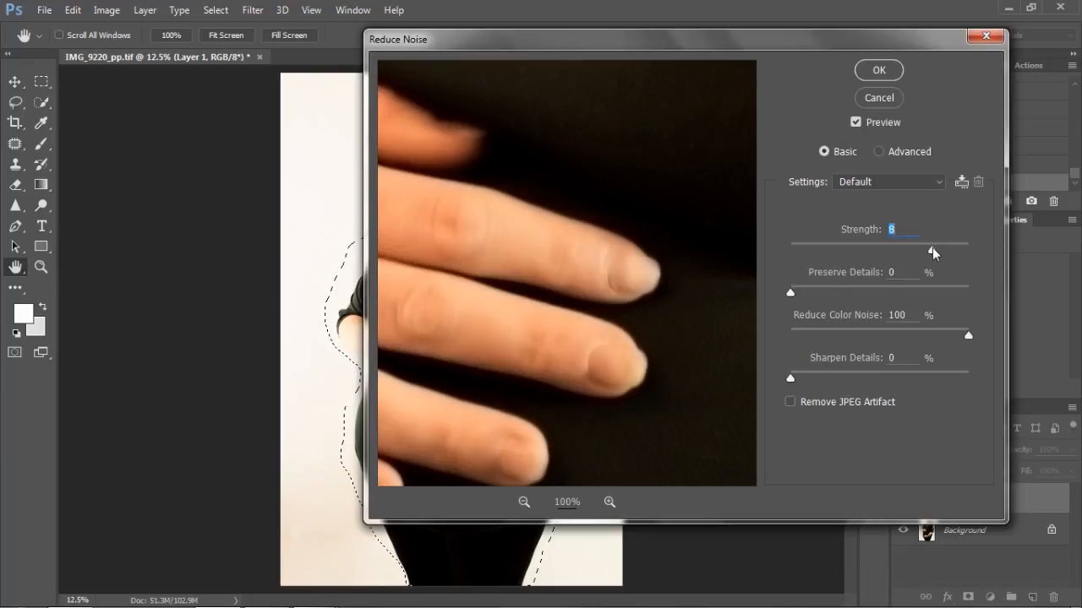
left_click_drag(791, 293, 818, 297)
left_click_drag(790, 379, 831, 380)
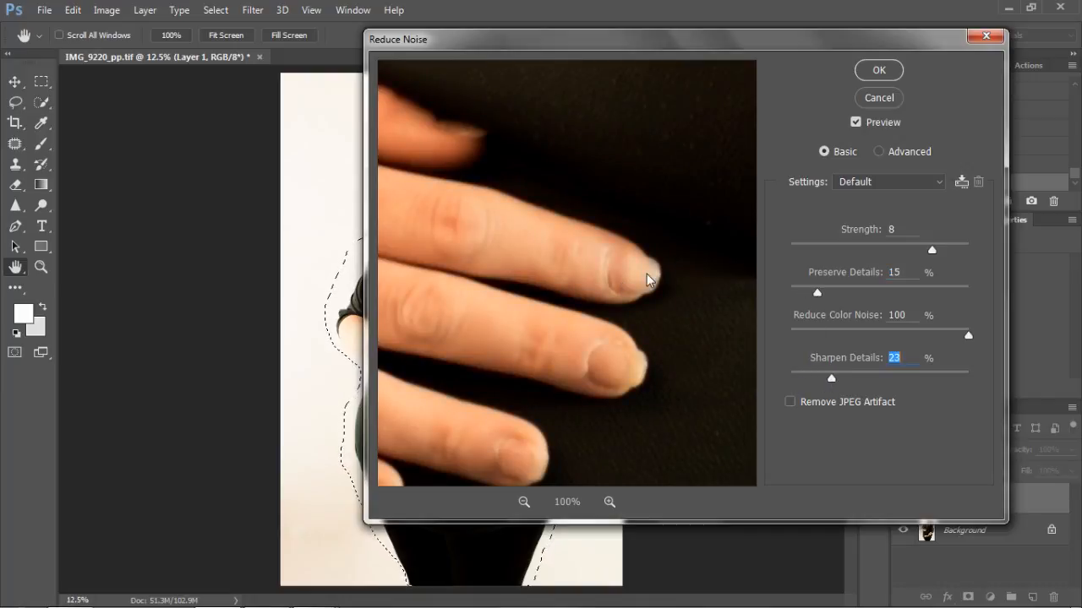
Step: Check the fingers, forearm and trousers in the filter preview, apply the noise reduction and clear the body selection
mouse_move(646, 279)
left_mouse_down()
mouse_move(651, 313)
mouse_move(647, 265)
left_mouse_up()
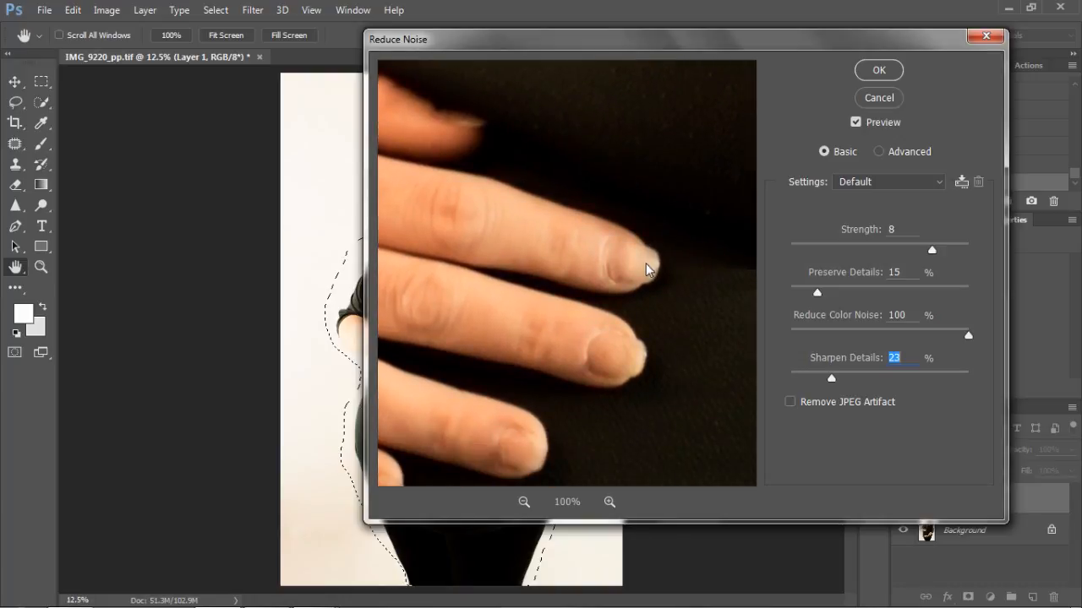
left_click_drag(687, 396, 673, 100)
left_click_drag(684, 422, 597, 201)
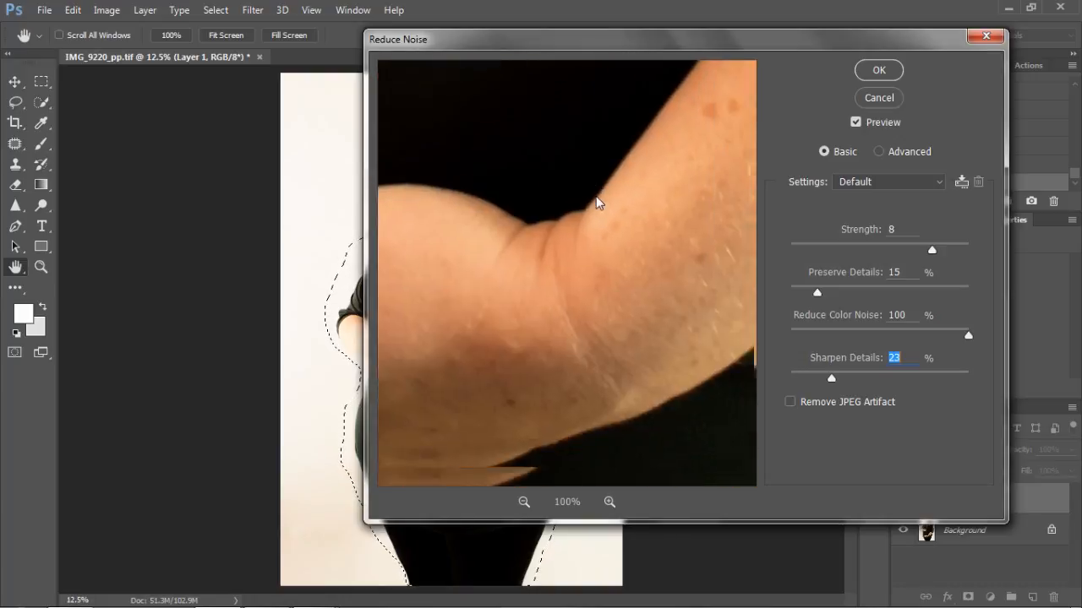
left_click_drag(600, 389, 603, 188)
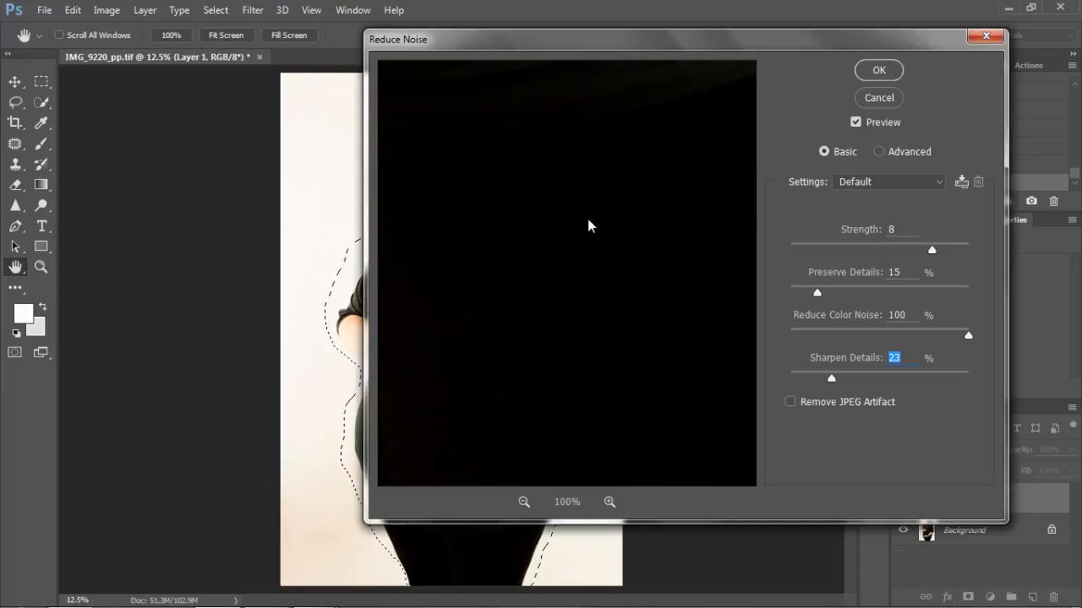
left_click(876, 72)
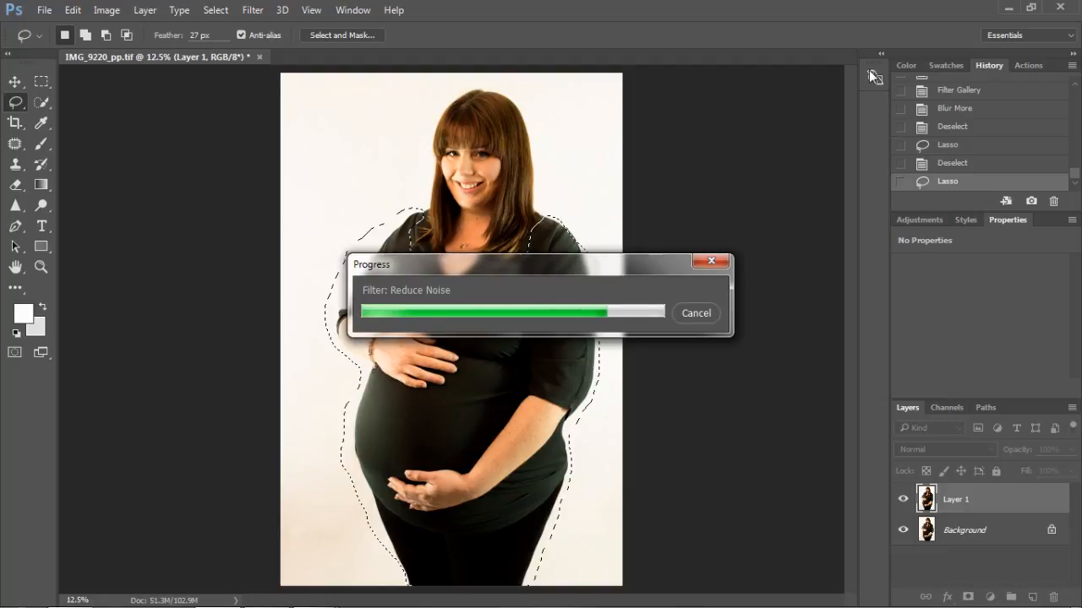
key("ctrl+d")
right_click(988, 511)
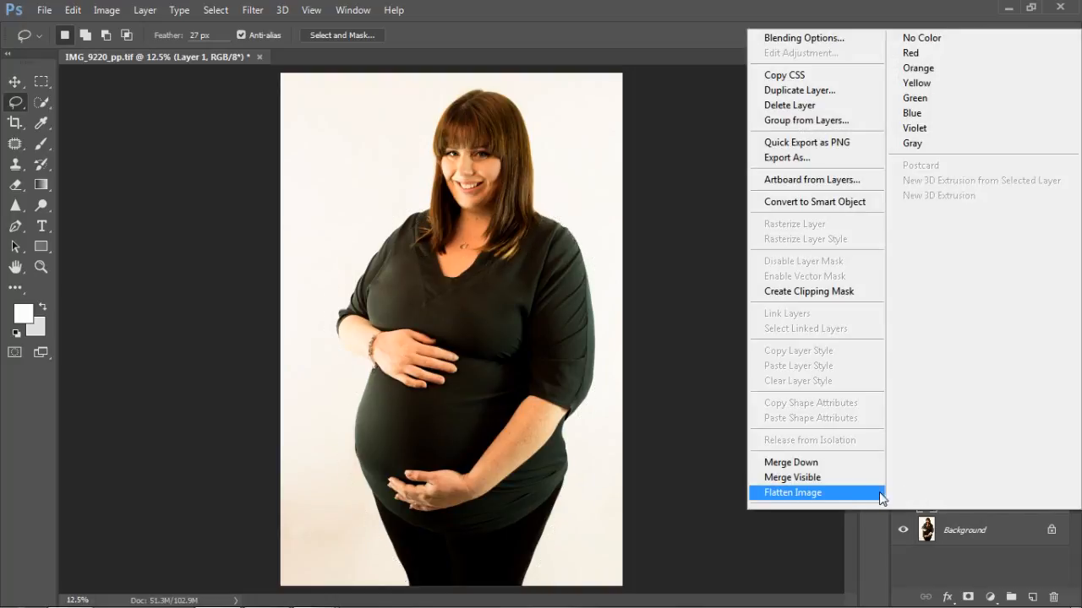
left_click(863, 501)
key("ctrl+z")
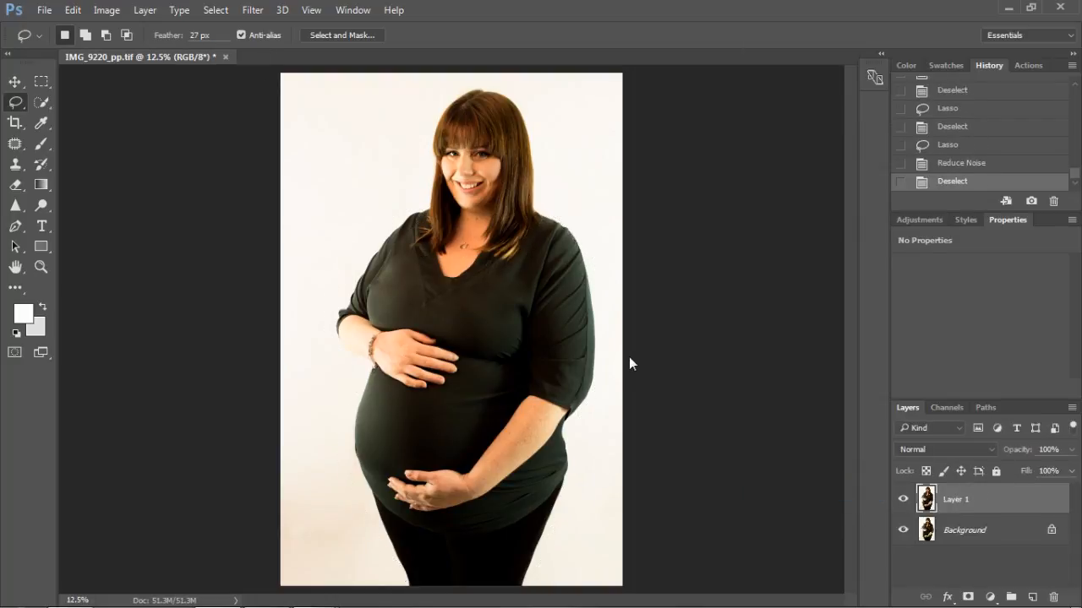
Step: Compare the whole retouch with the original photo by toggling the visibility of Layer 1 several times
left_click(903, 501)
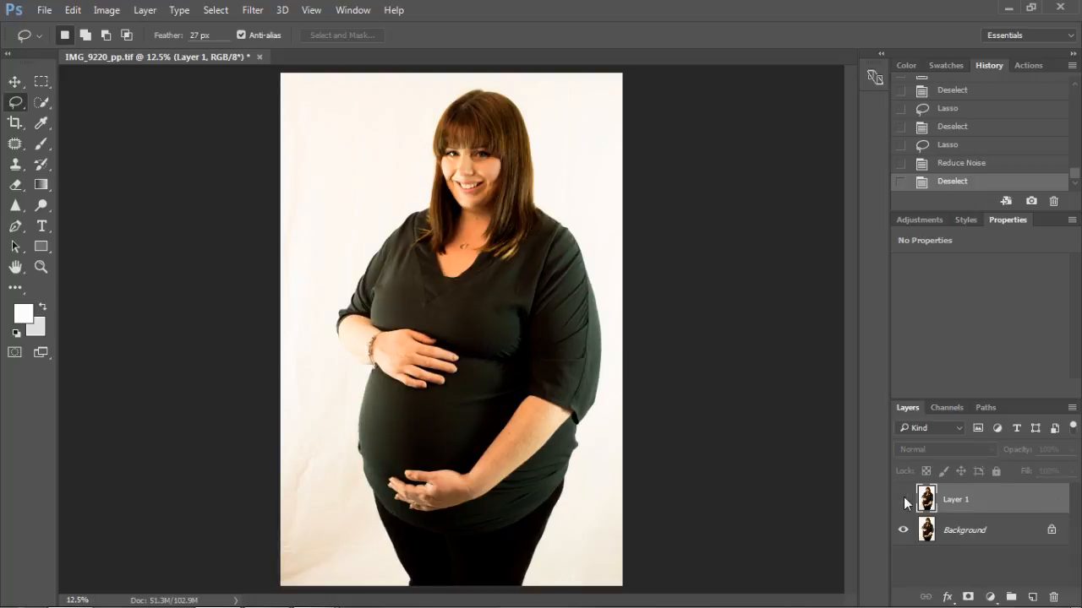
left_click(903, 501)
left_click(903, 501)
left_click(903, 501)
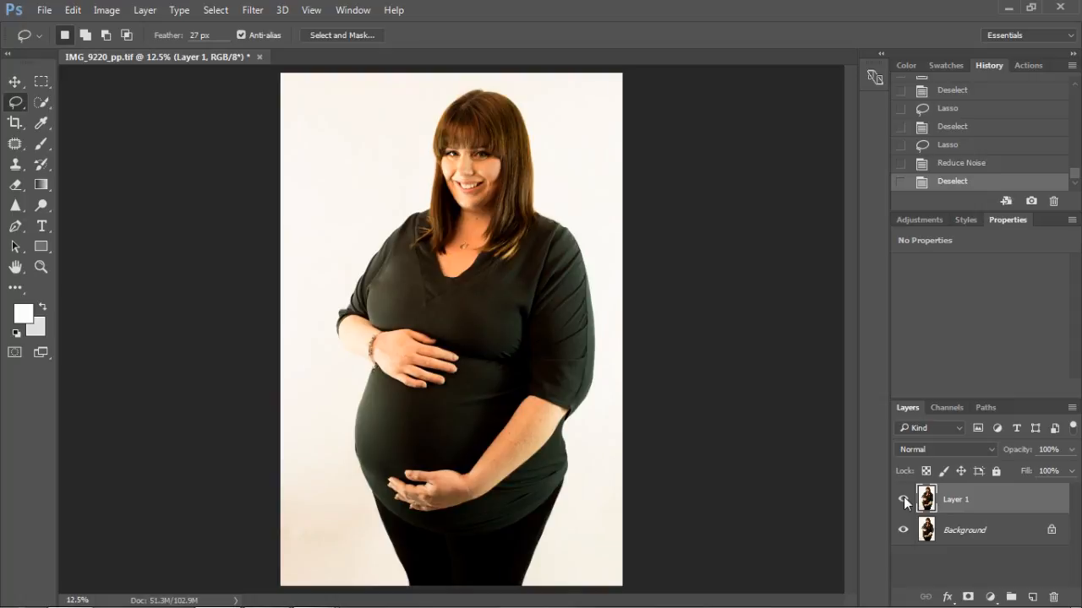
left_click(903, 501)
left_click(903, 501)
Step: Flatten the image and save it as the uncompressed TIFF IMG_9220_pp in the Finished folder
right_click(976, 513)
left_click(852, 494)
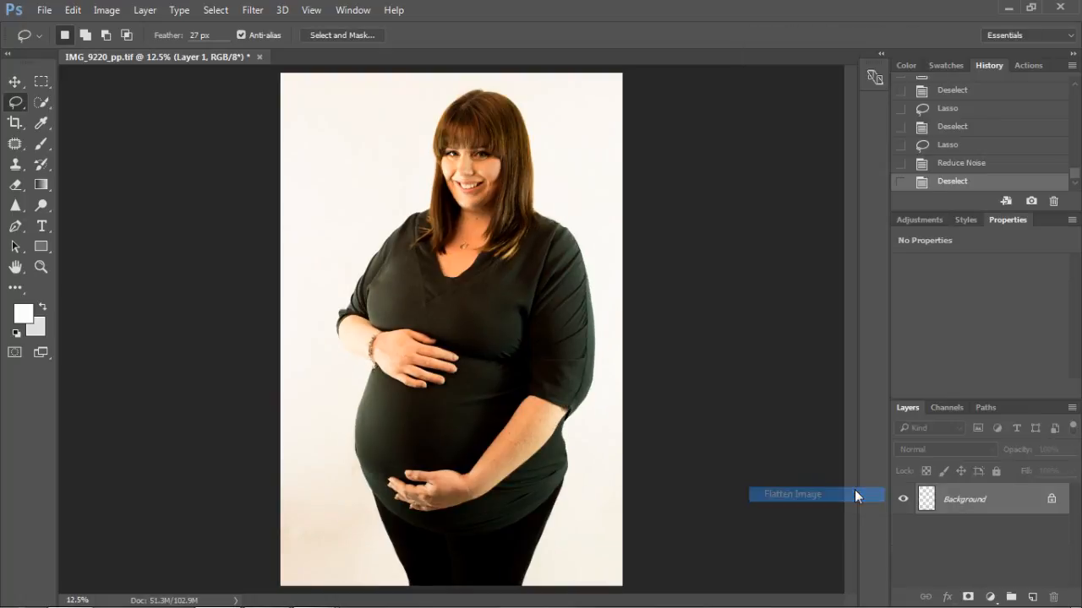
left_click(43, 10)
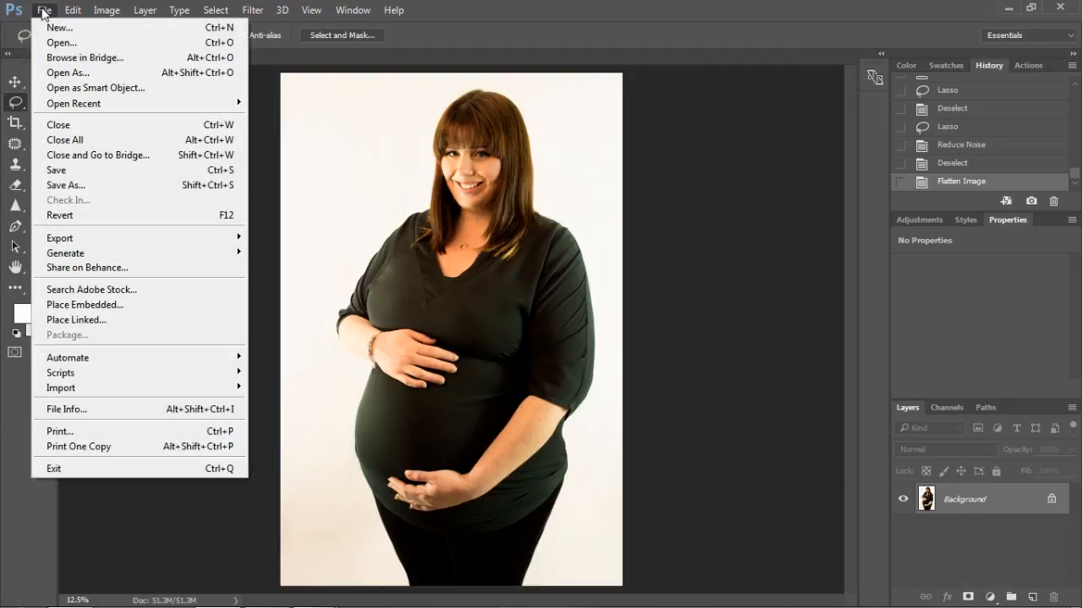
left_click(70, 184)
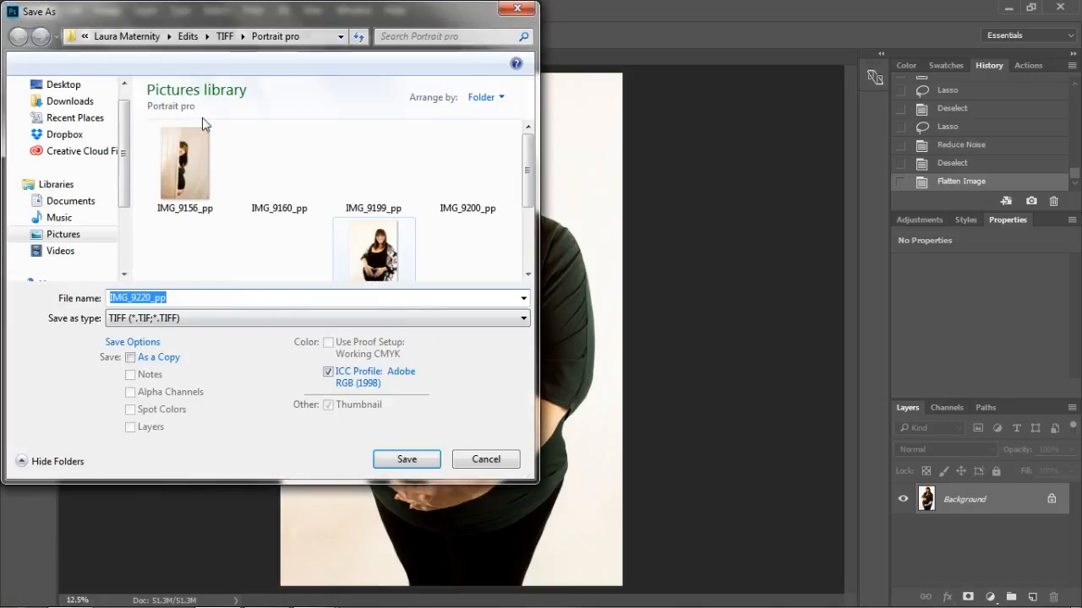
left_click(225, 36)
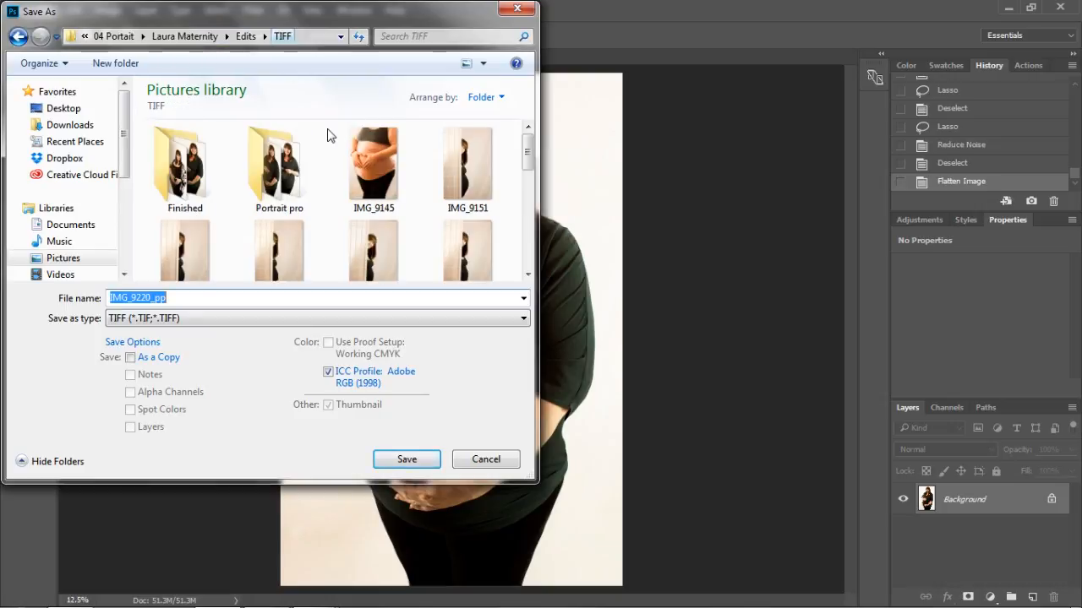
double_click(203, 160)
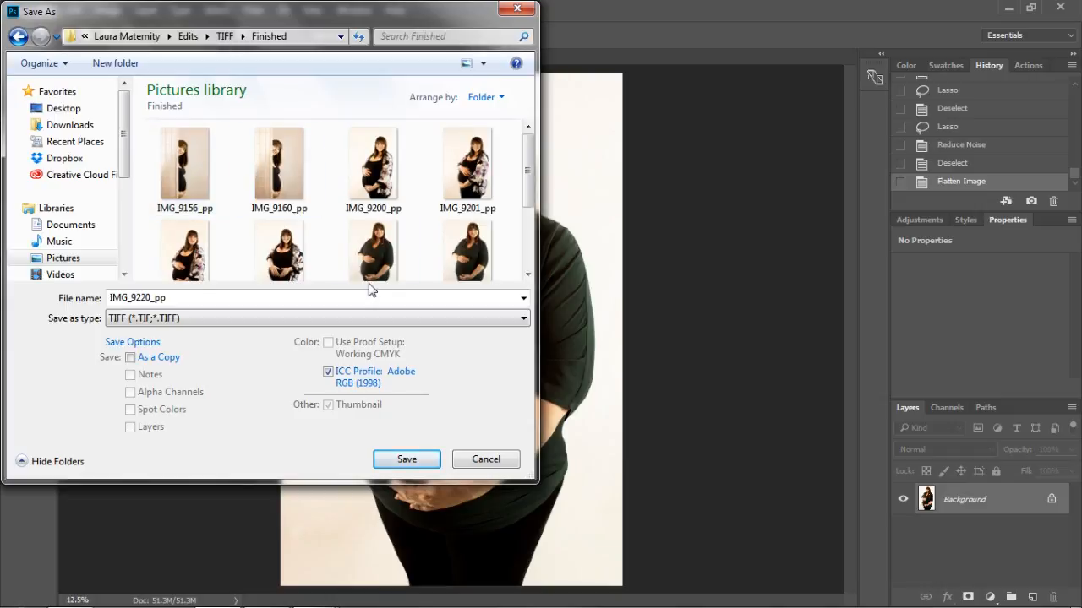
left_click(415, 459)
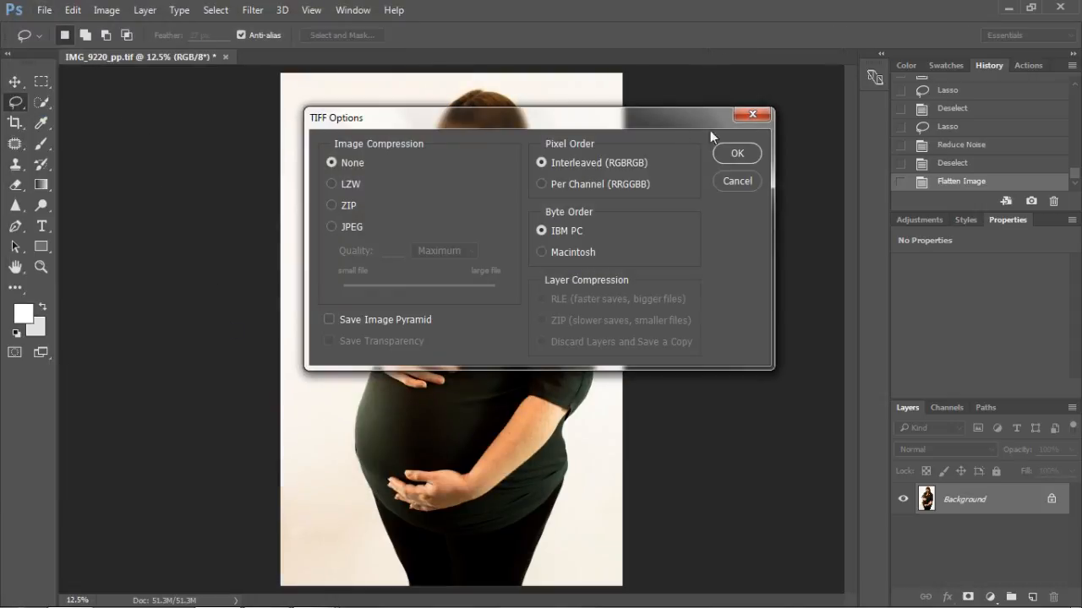
left_click(732, 157)
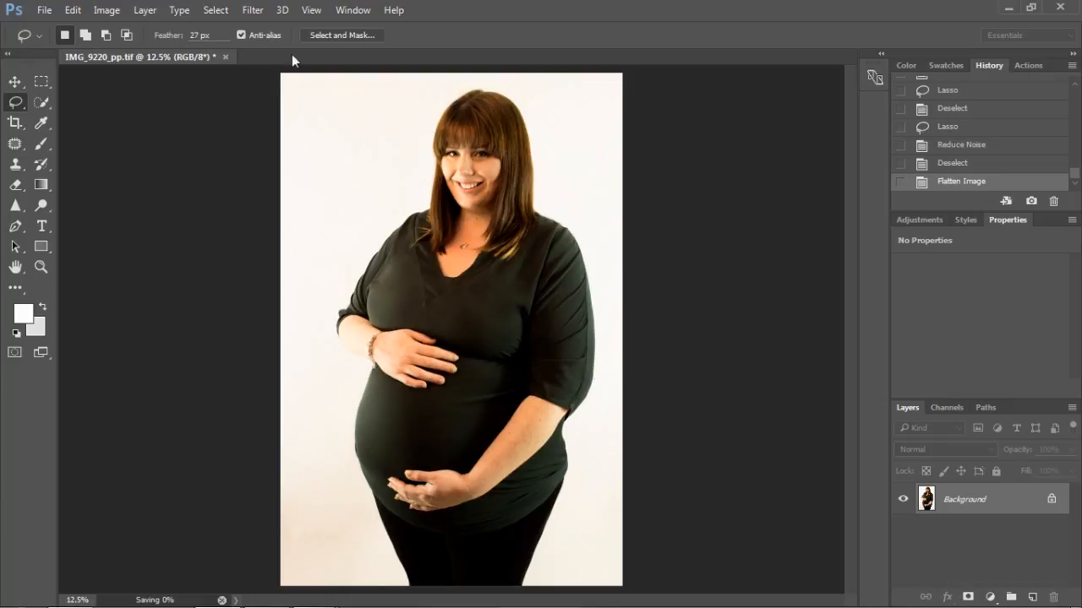
left_click(43, 9)
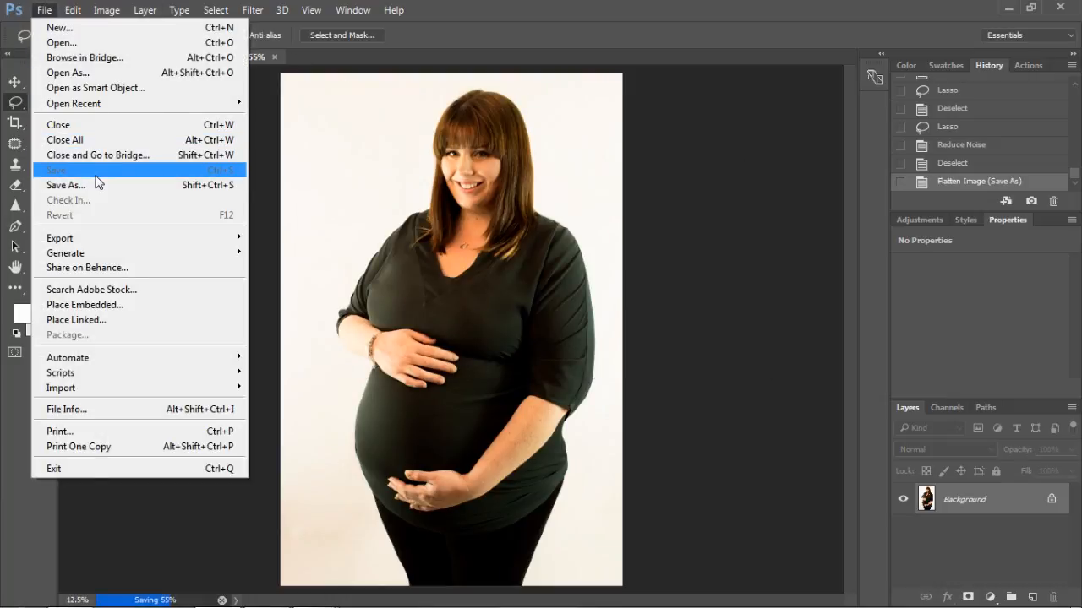
left_click(99, 186)
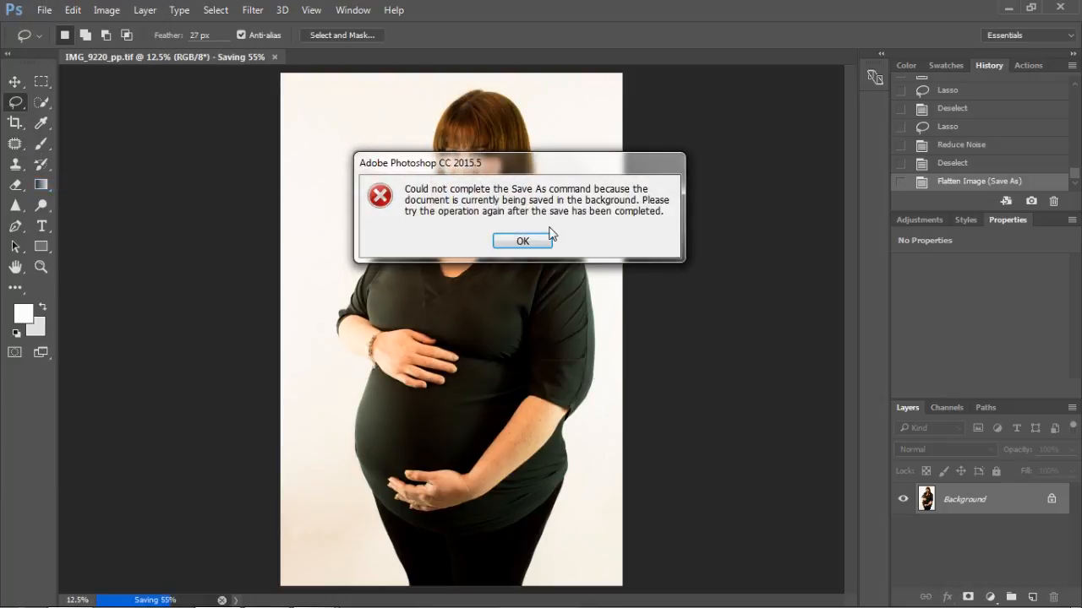
left_click(521, 241)
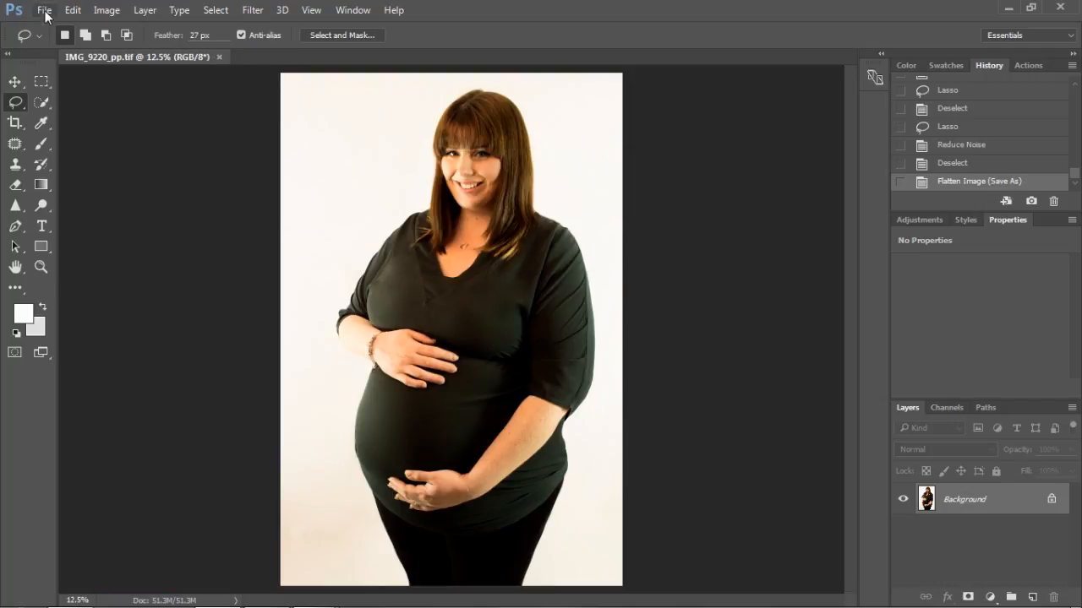
Step: Save a JPEG version named IMG_9220_pp in the JPEG folder under Edits, with quality 8 and Baseline ("Standard") format
left_click(43, 10)
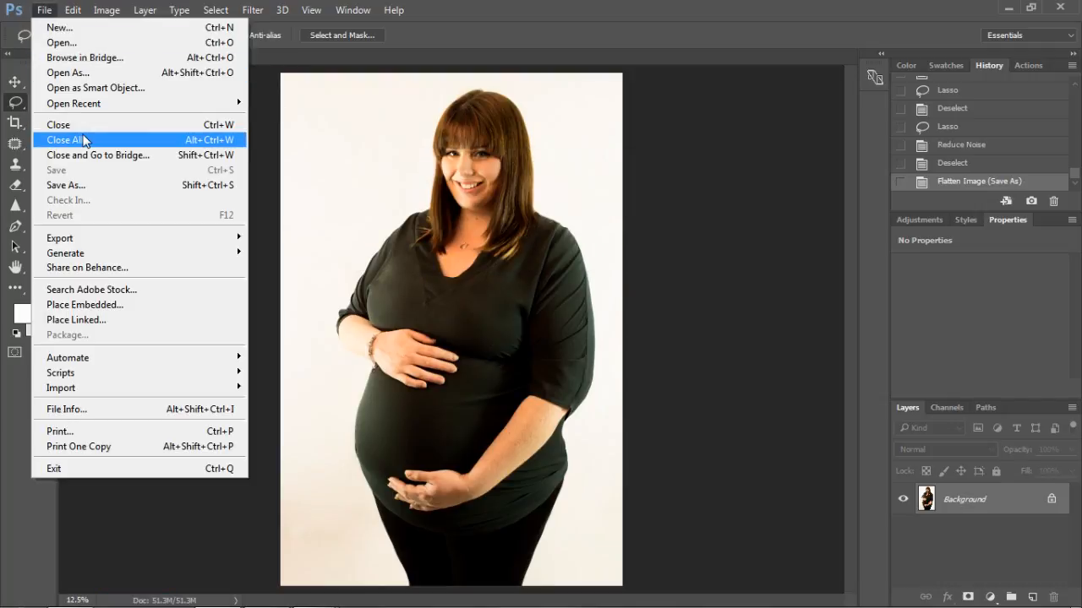
left_click(94, 184)
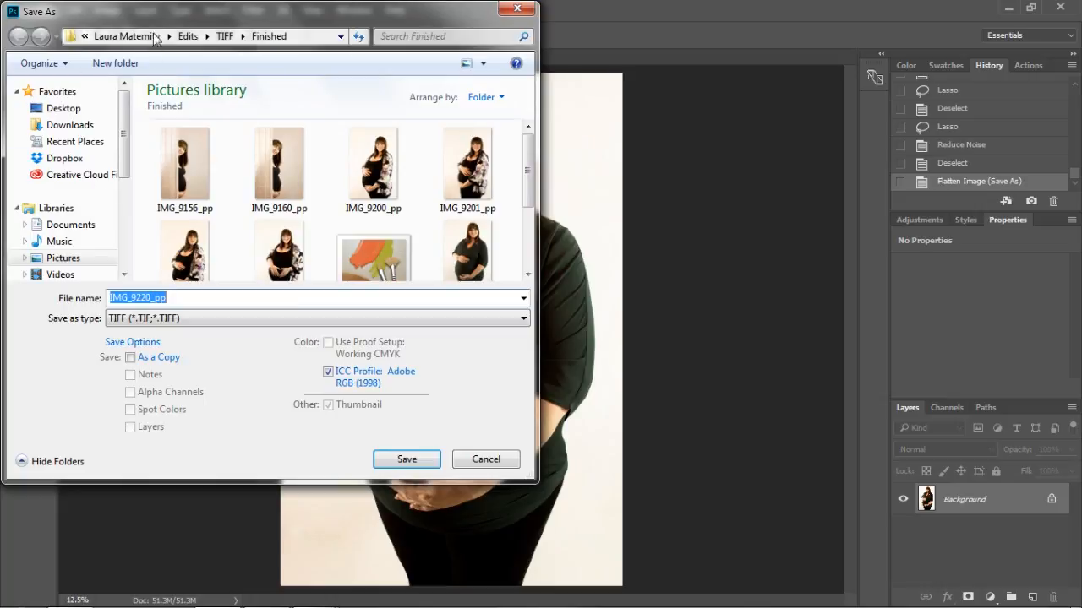
left_click(187, 36)
double_click(214, 161)
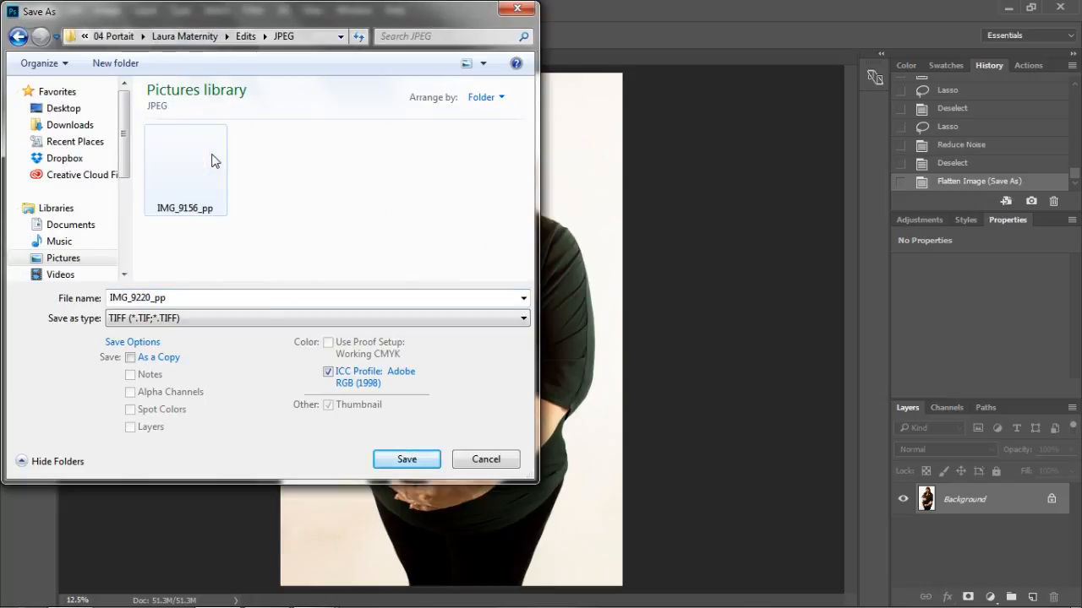
left_click(244, 319)
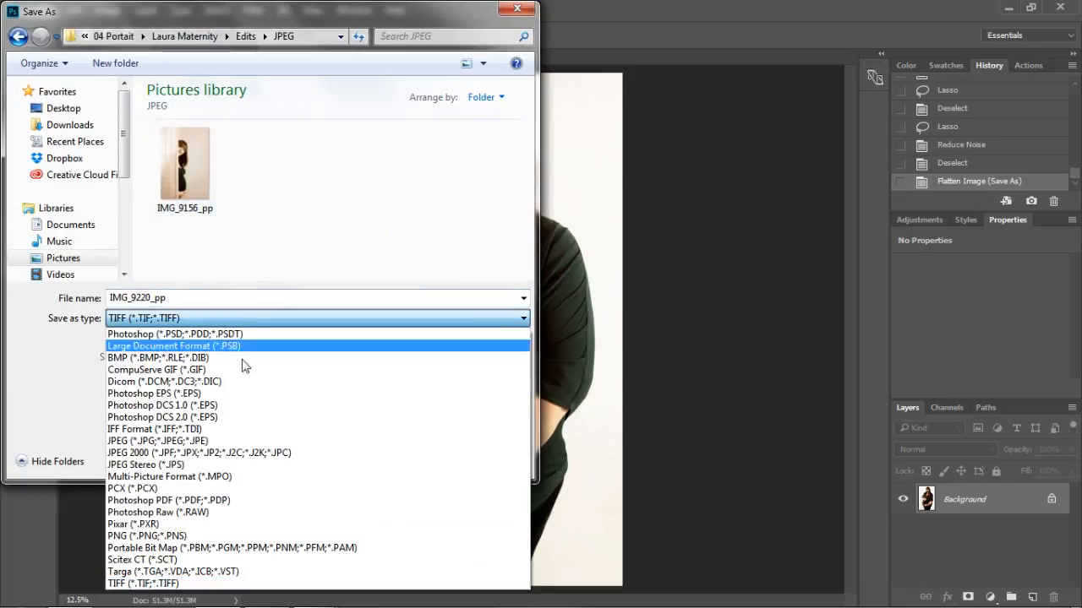
left_click(241, 441)
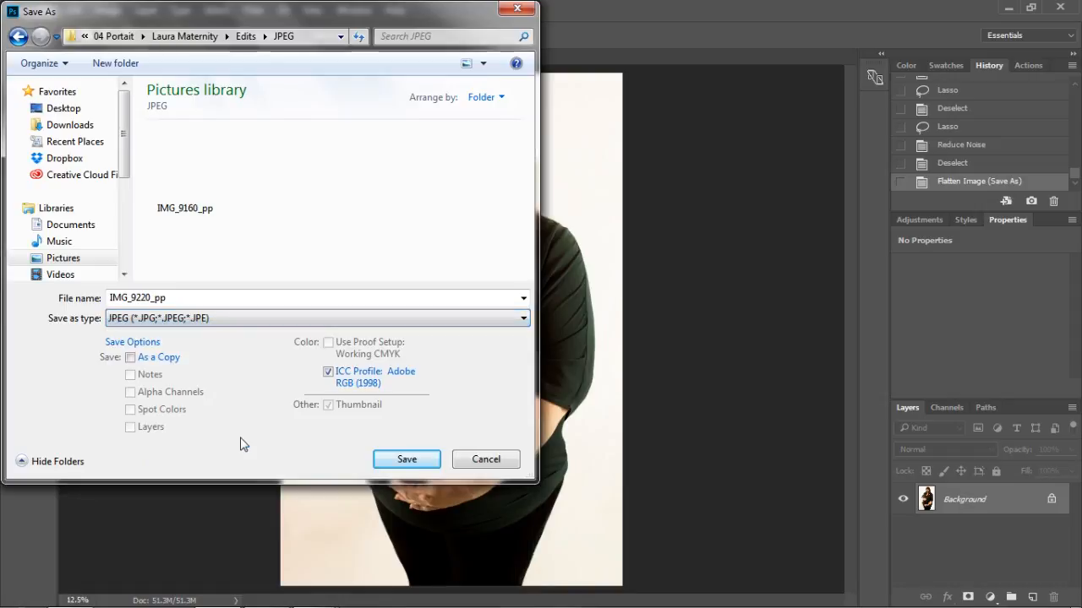
left_click(405, 463)
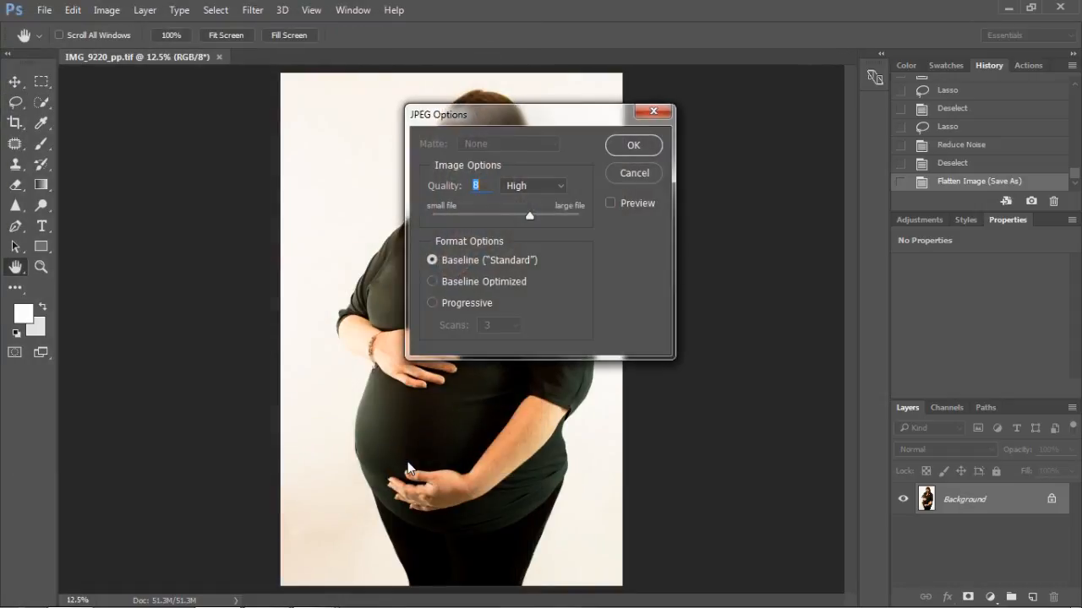
left_click(644, 148)
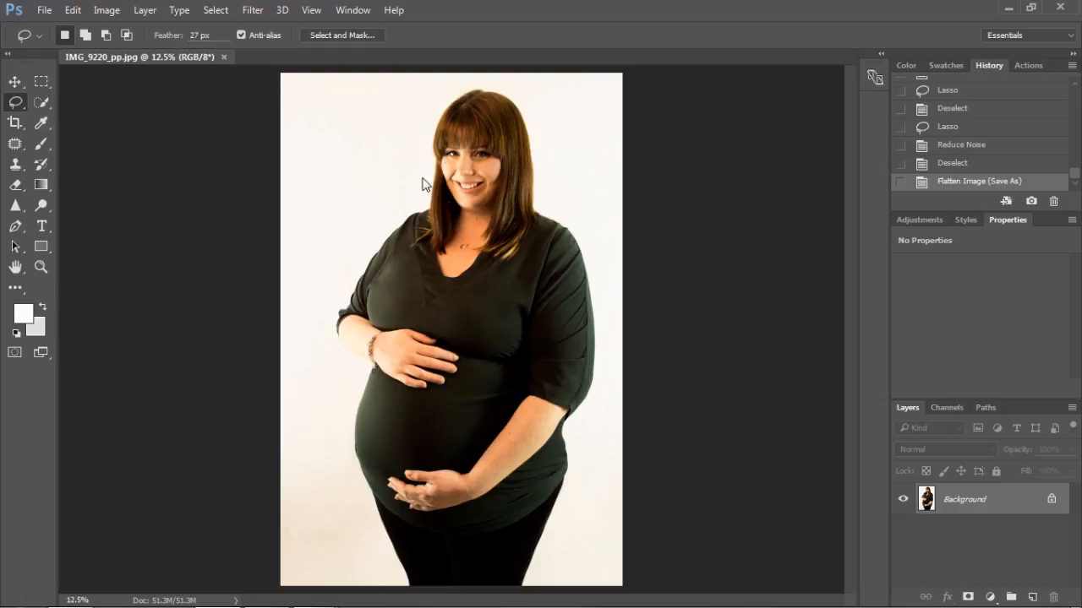
mouse_move(264, 596)
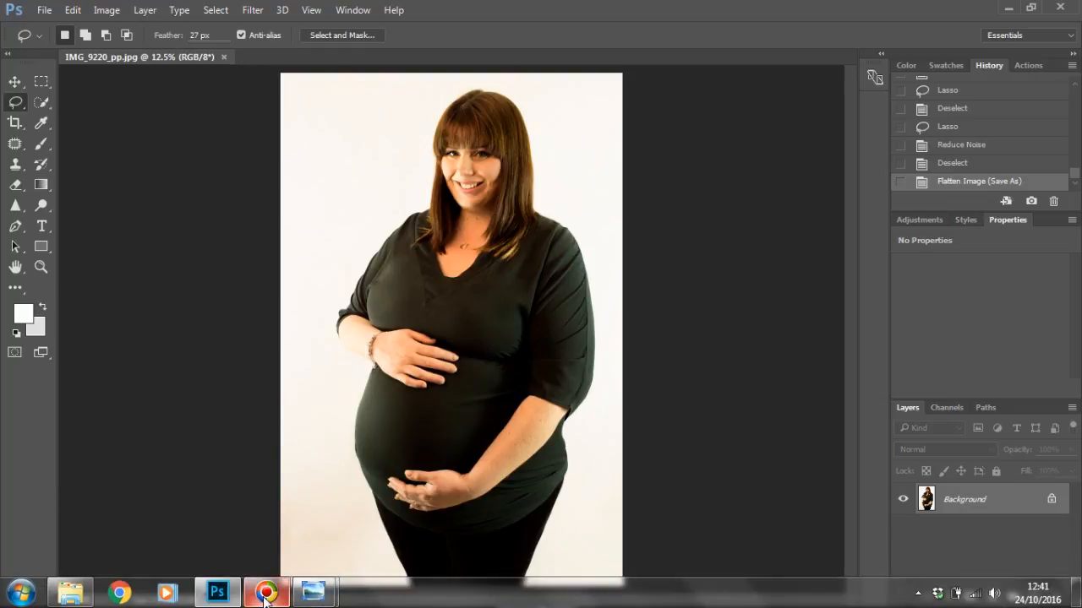